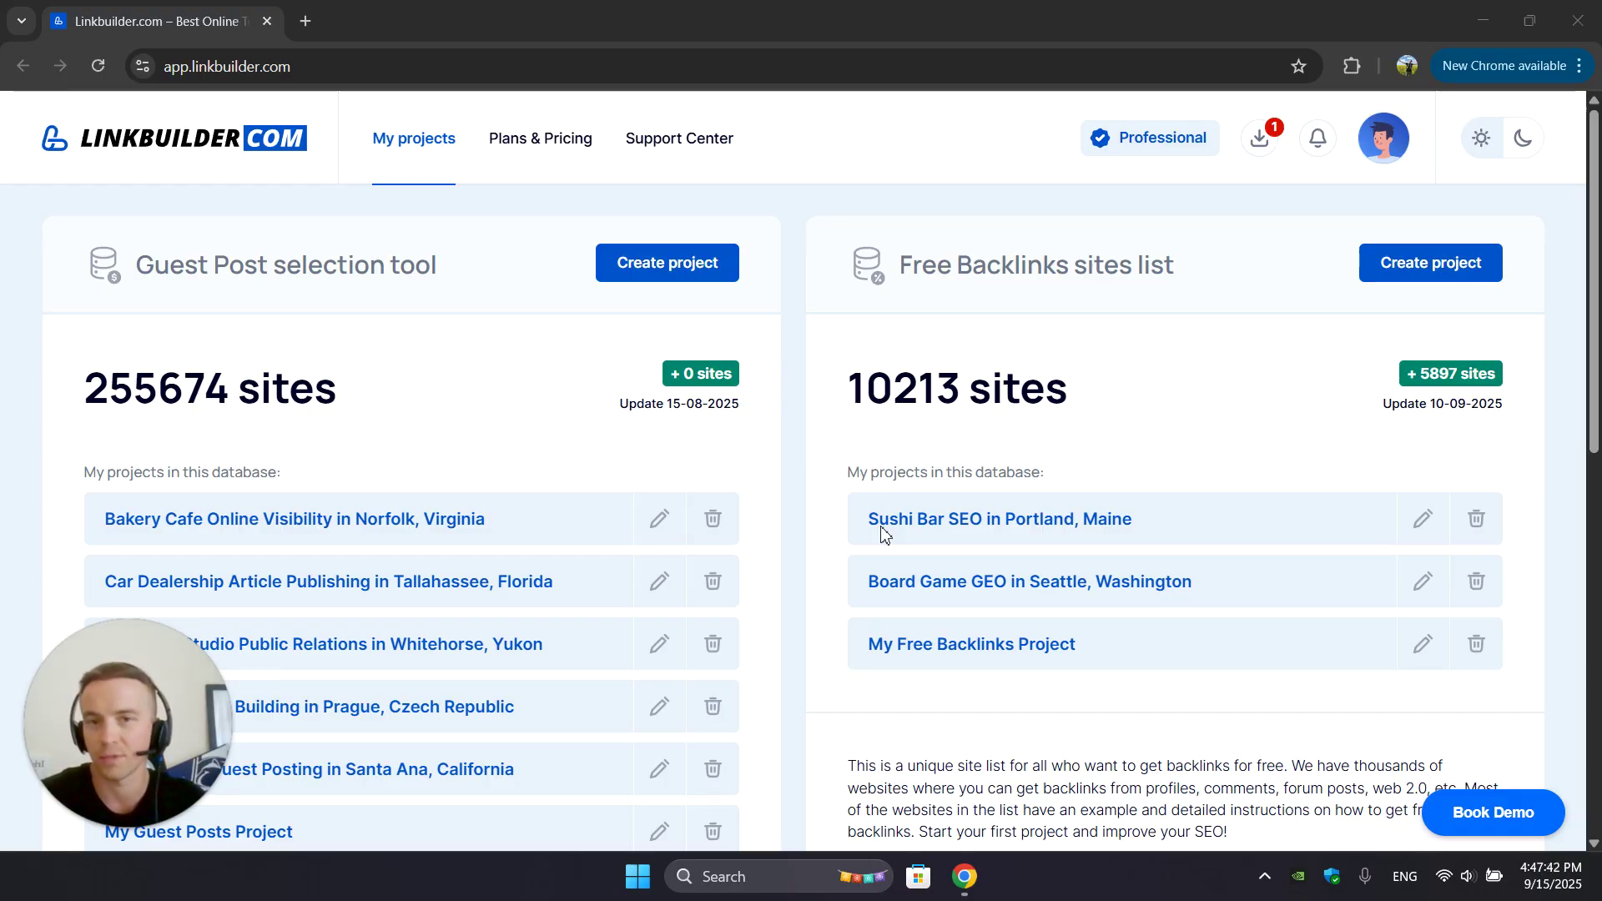
Open the "Bakery Cafe Online Visibility in Norfolk, Virginia" project in the Guest Post selection tool.
left_click(876, 32)
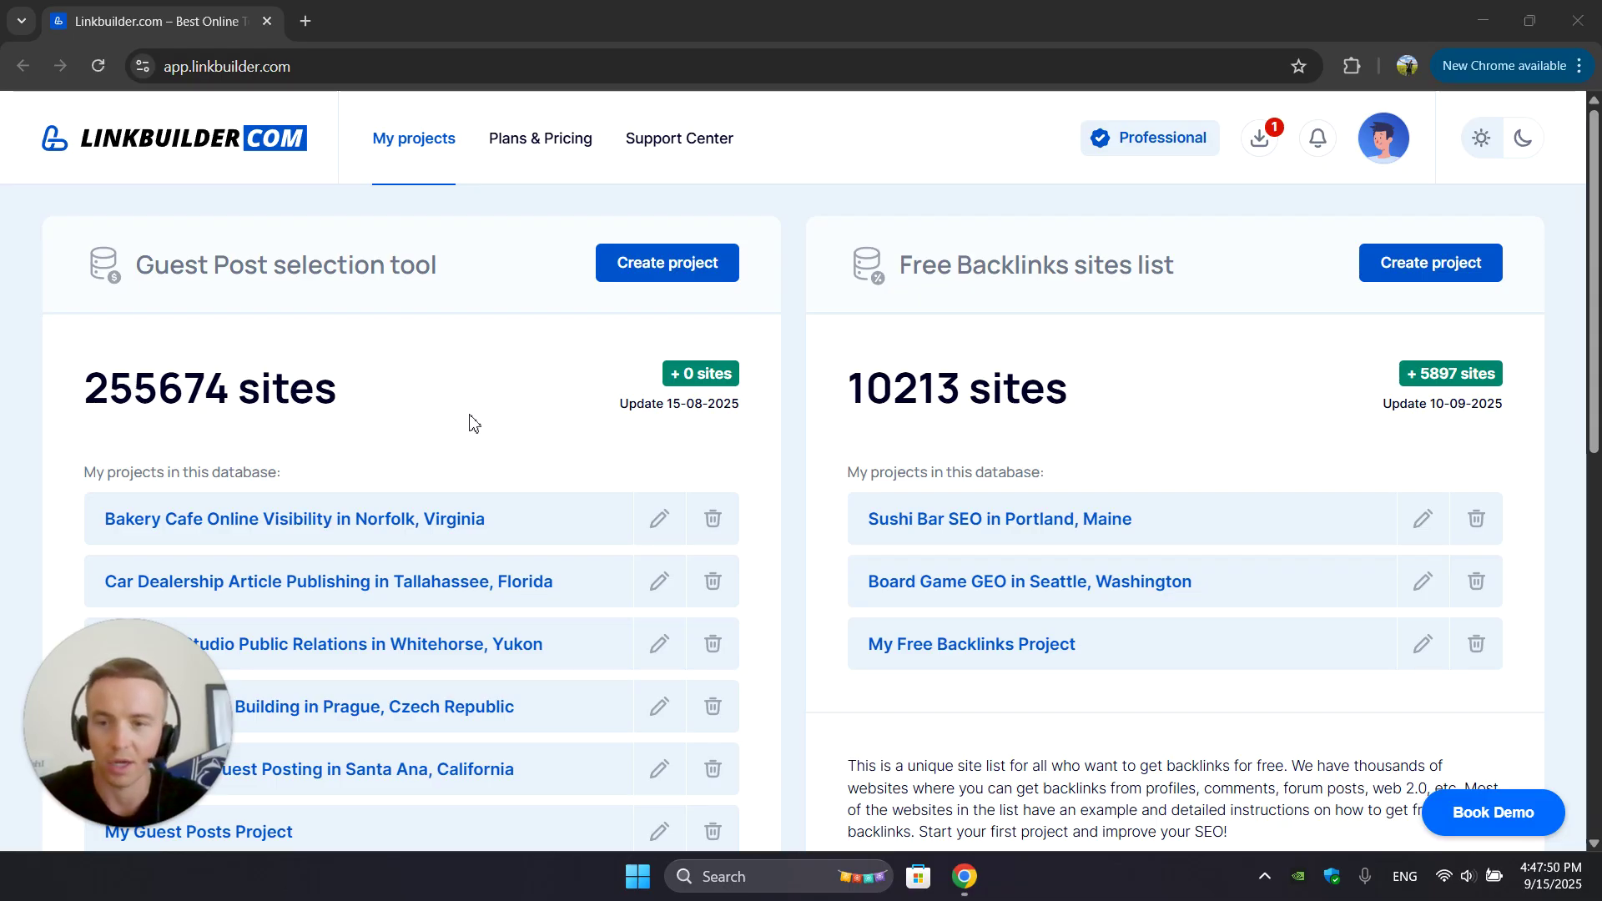
scroll(438, 454, "down", 1)
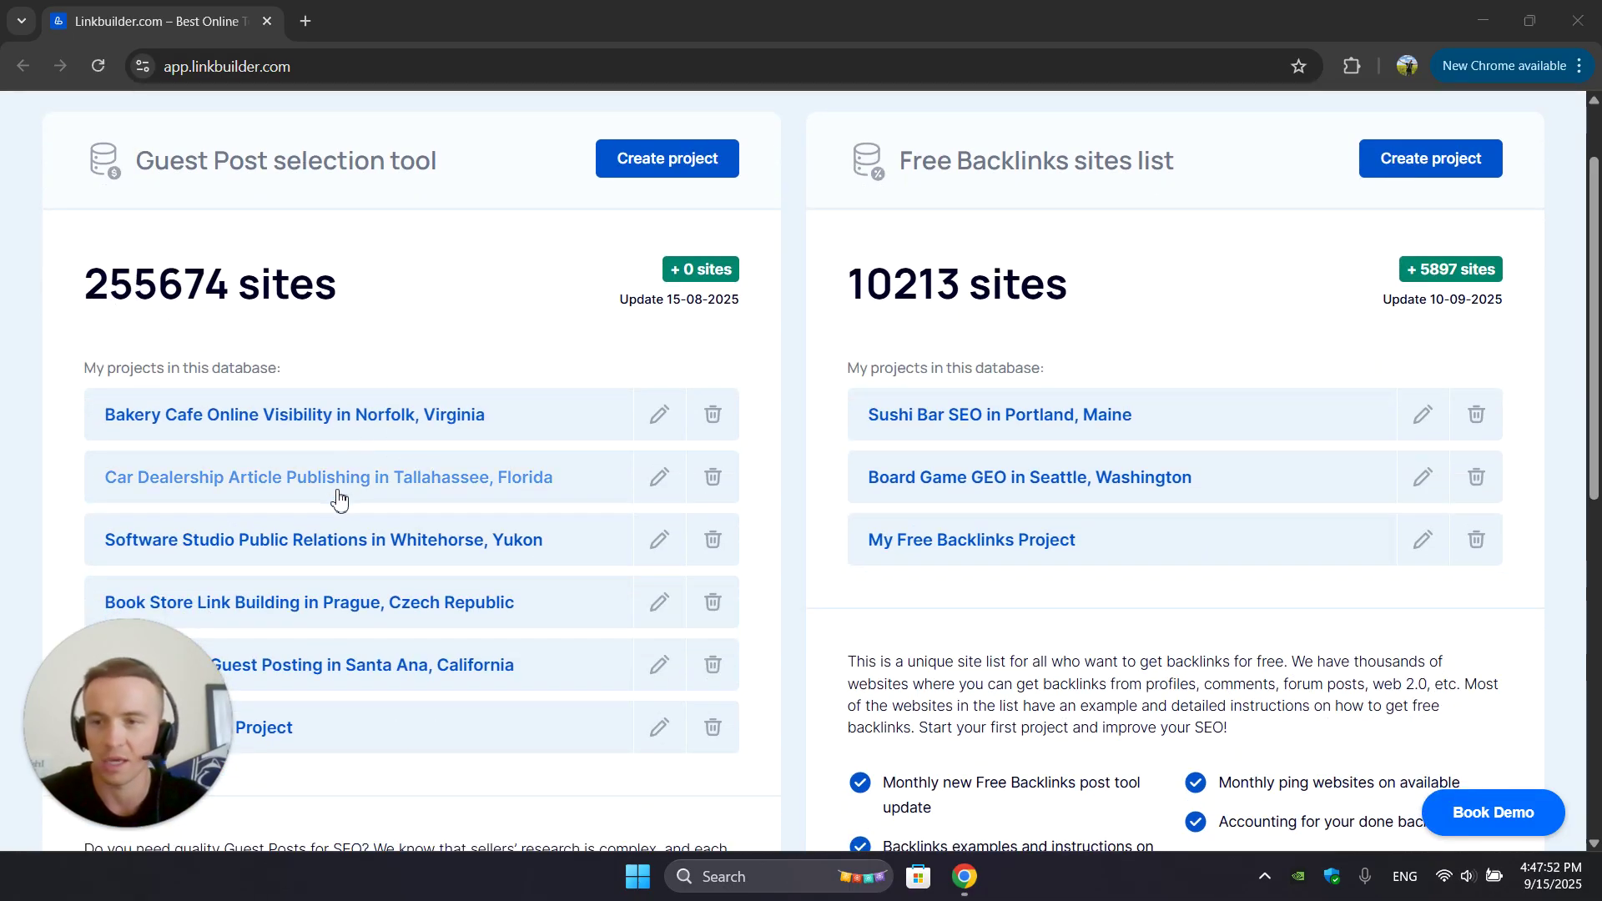
scroll(383, 549, "up", 1)
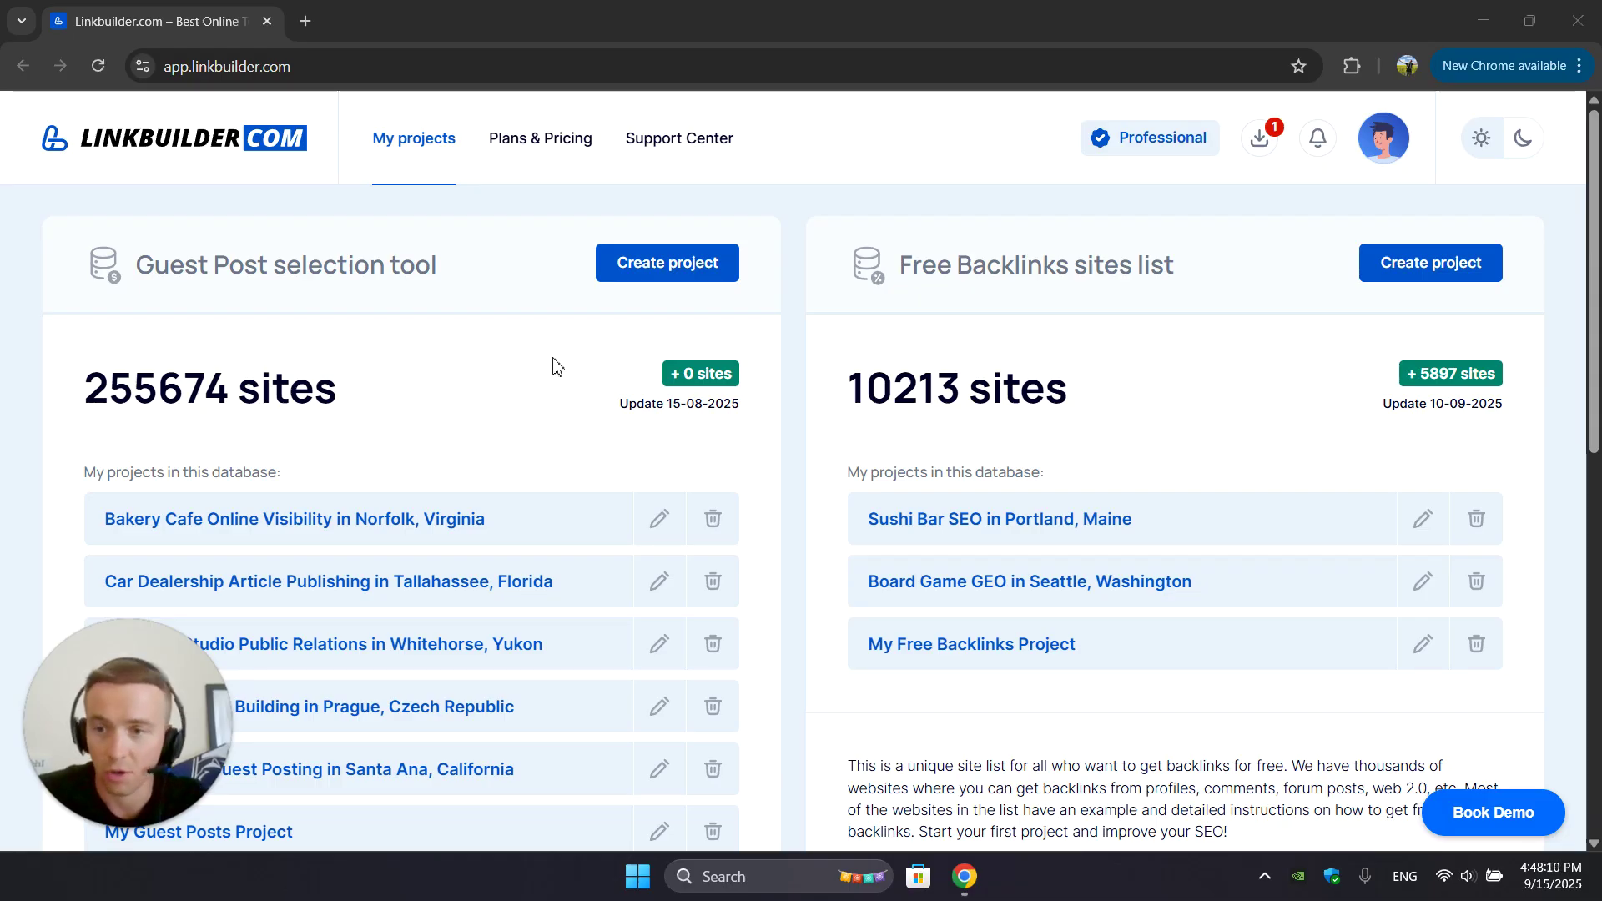
left_click(281, 526)
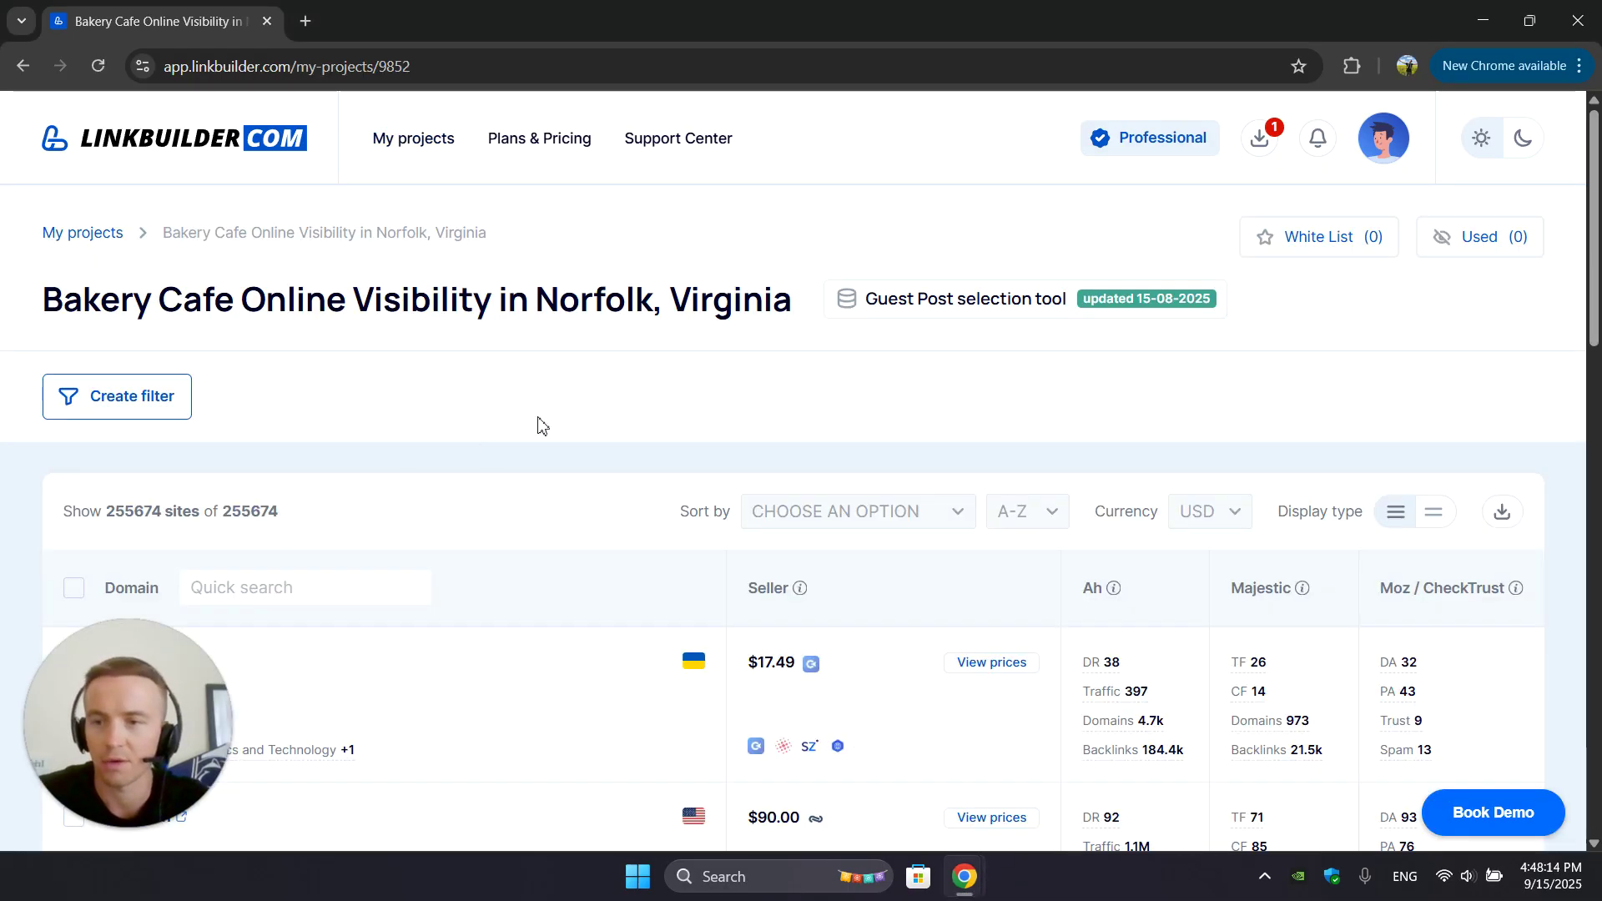
Examine the project's unfiltered site list, including the total site count, seller prices and the Ah, Majestic and Moz metrics.
scroll(634, 382, "down", 2)
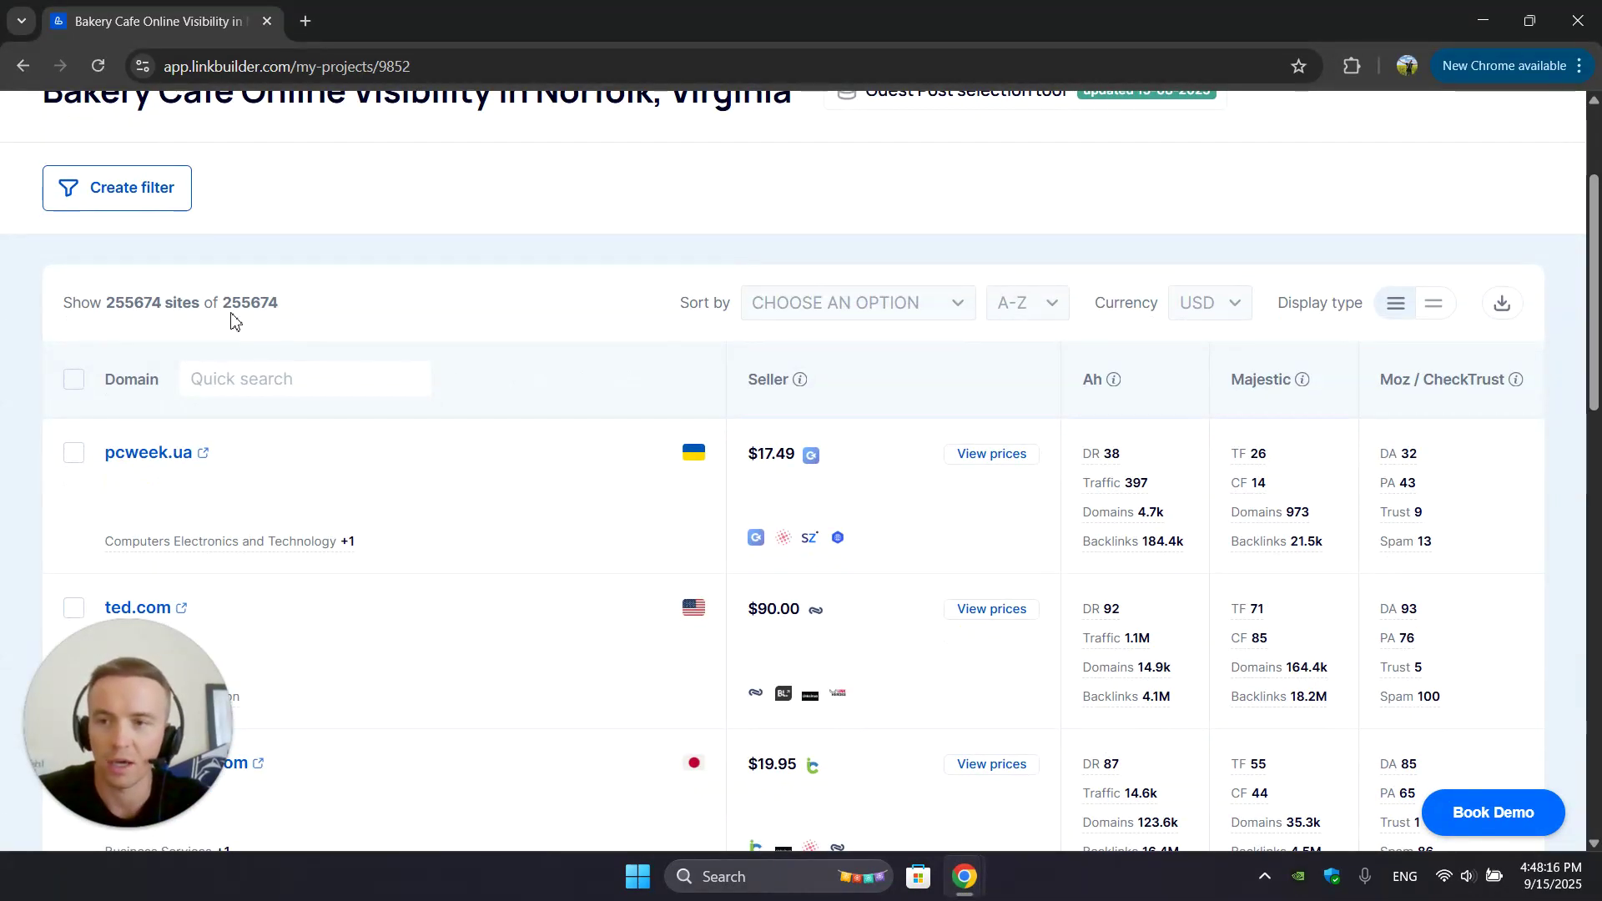
left_click_drag(223, 305, 285, 303)
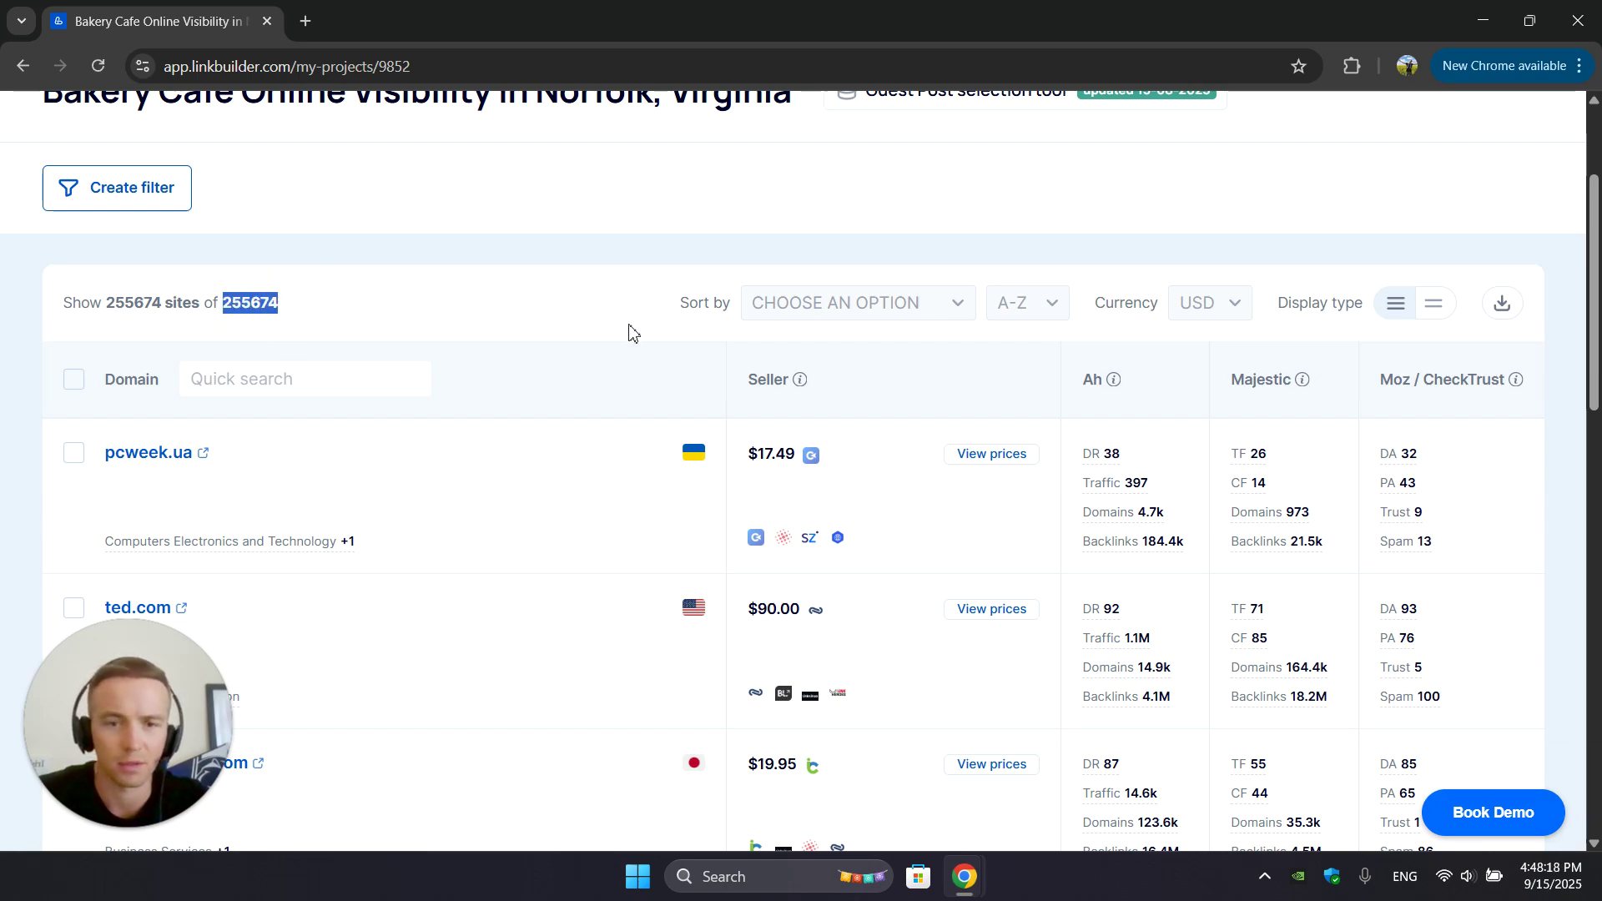
scroll(922, 572, "down", 2)
scroll(924, 612, "up", 3)
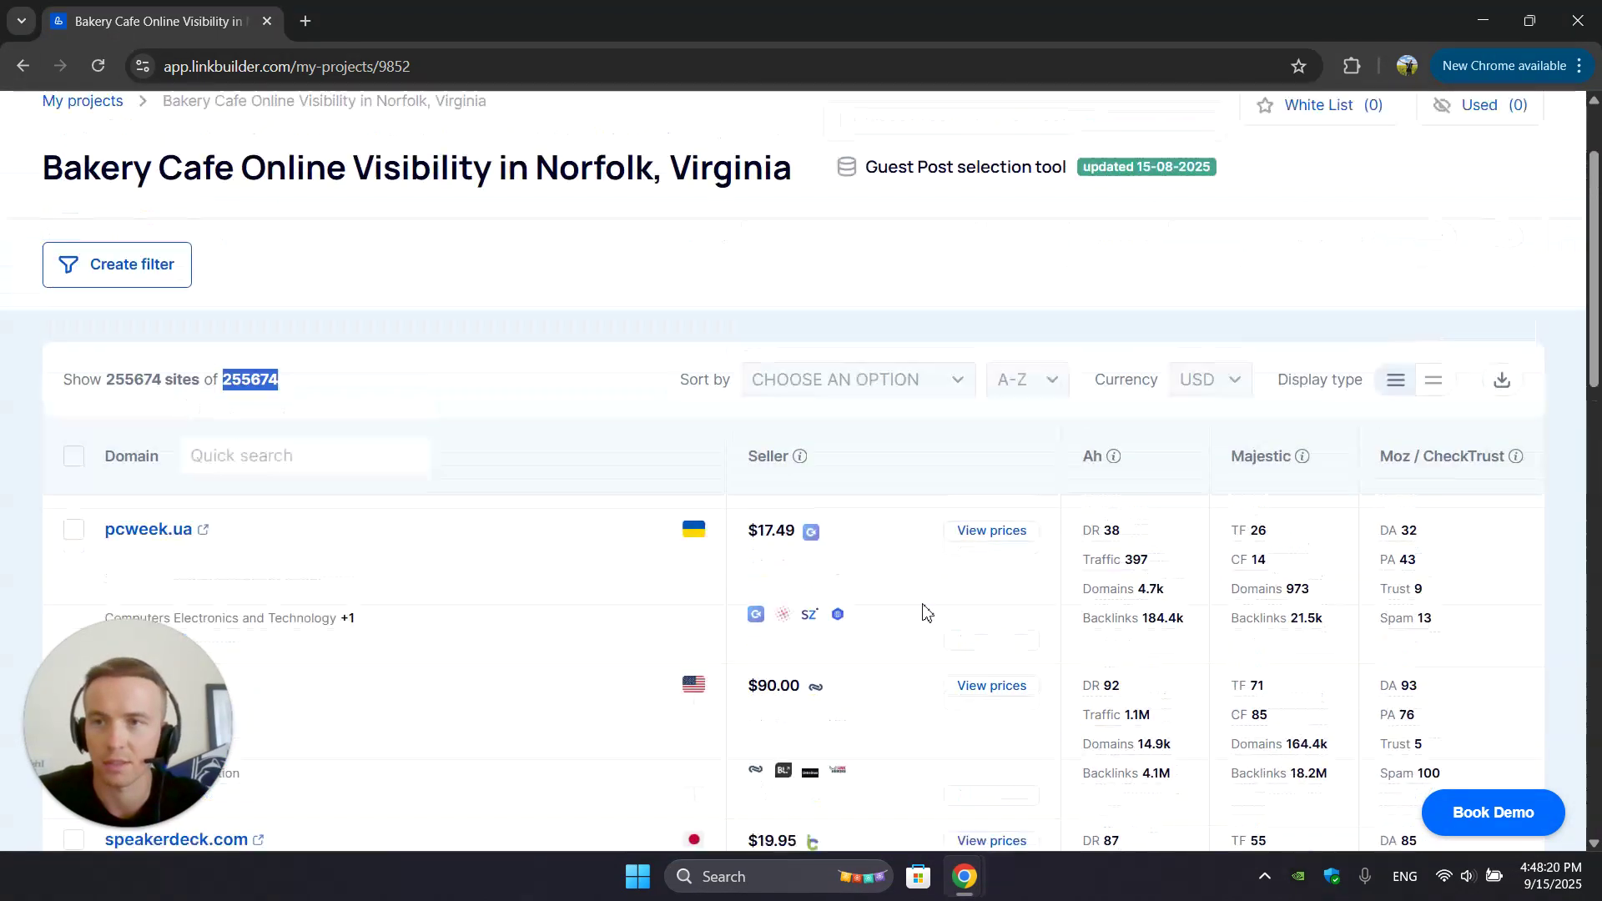
scroll(922, 612, "up", 1)
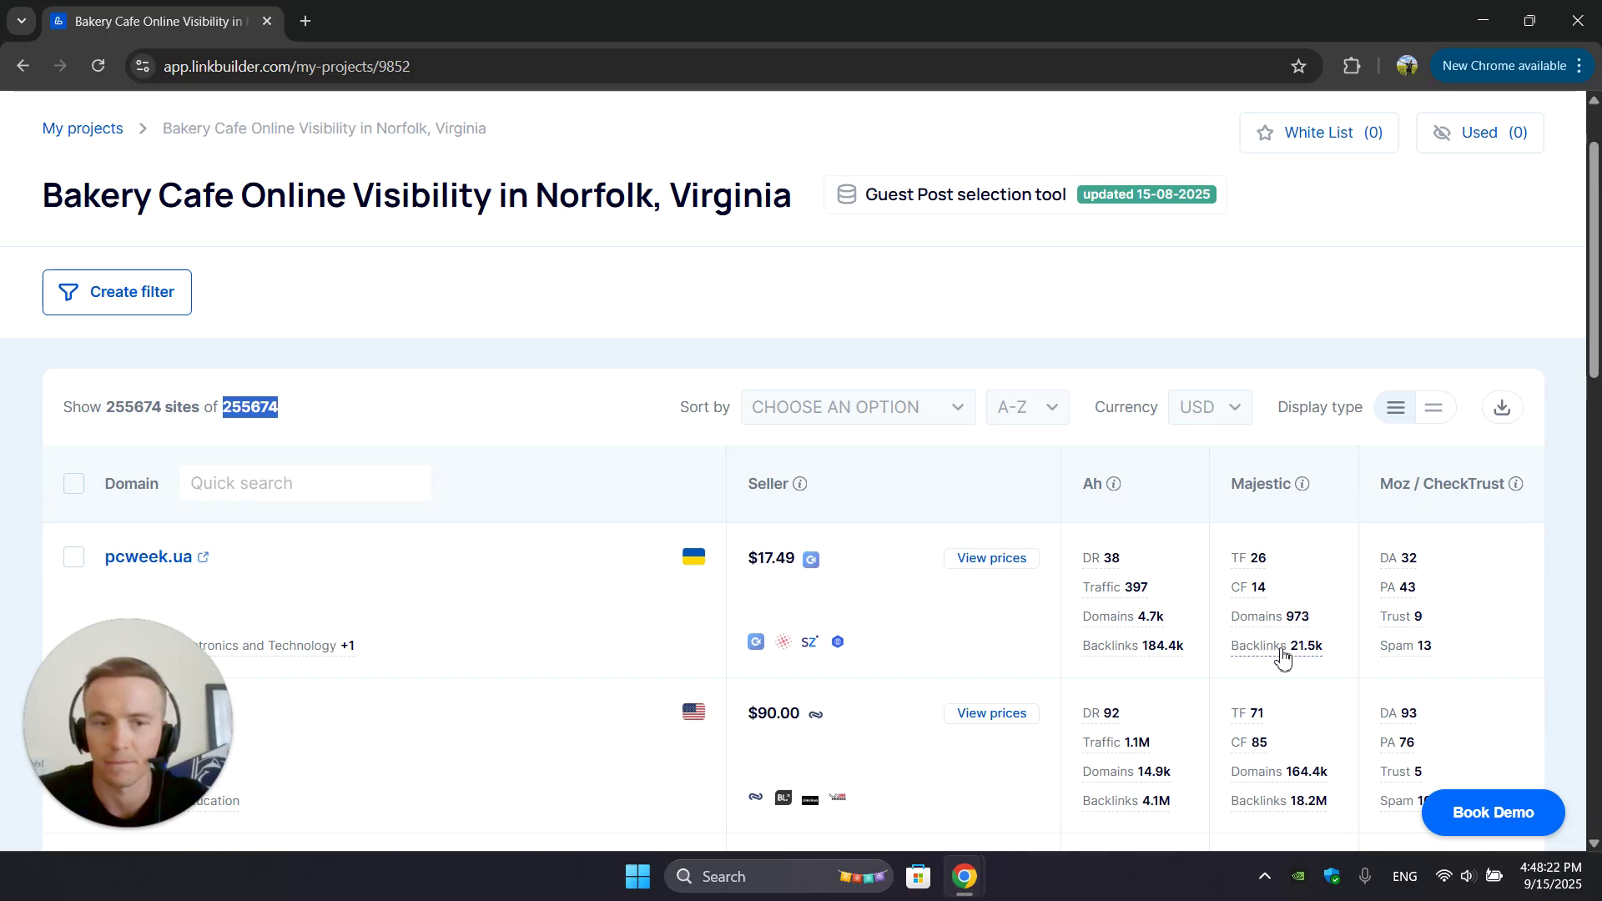
scroll(1268, 643, "down", 1)
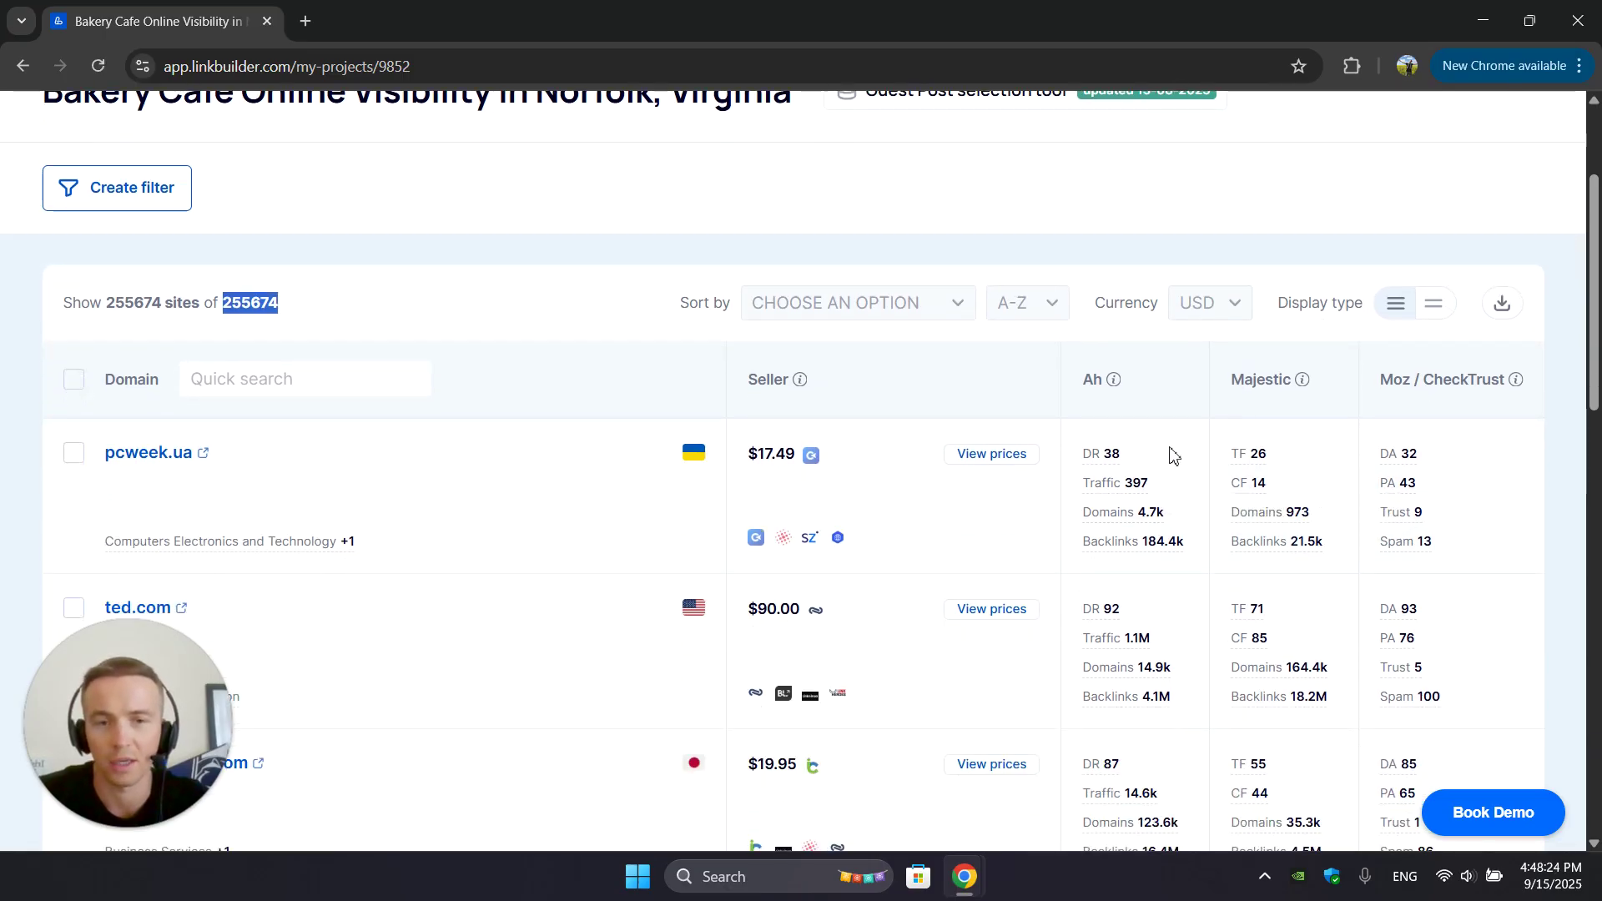
scroll(1193, 608, "down", 1)
scroll(1185, 600, "down", 3)
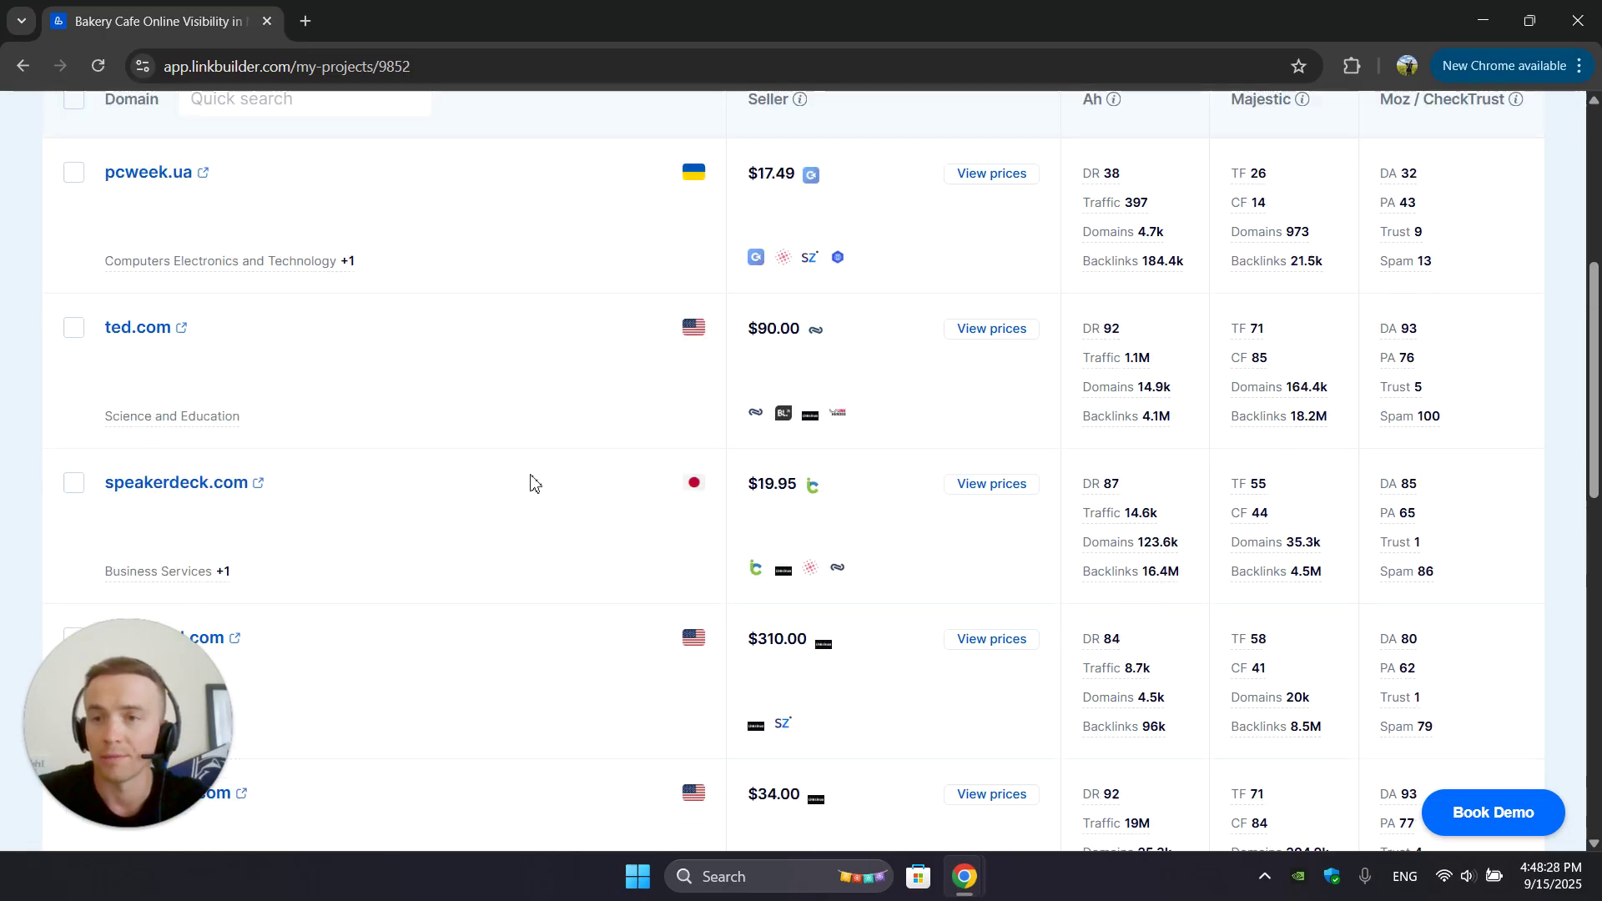
scroll(542, 418, "up", 6)
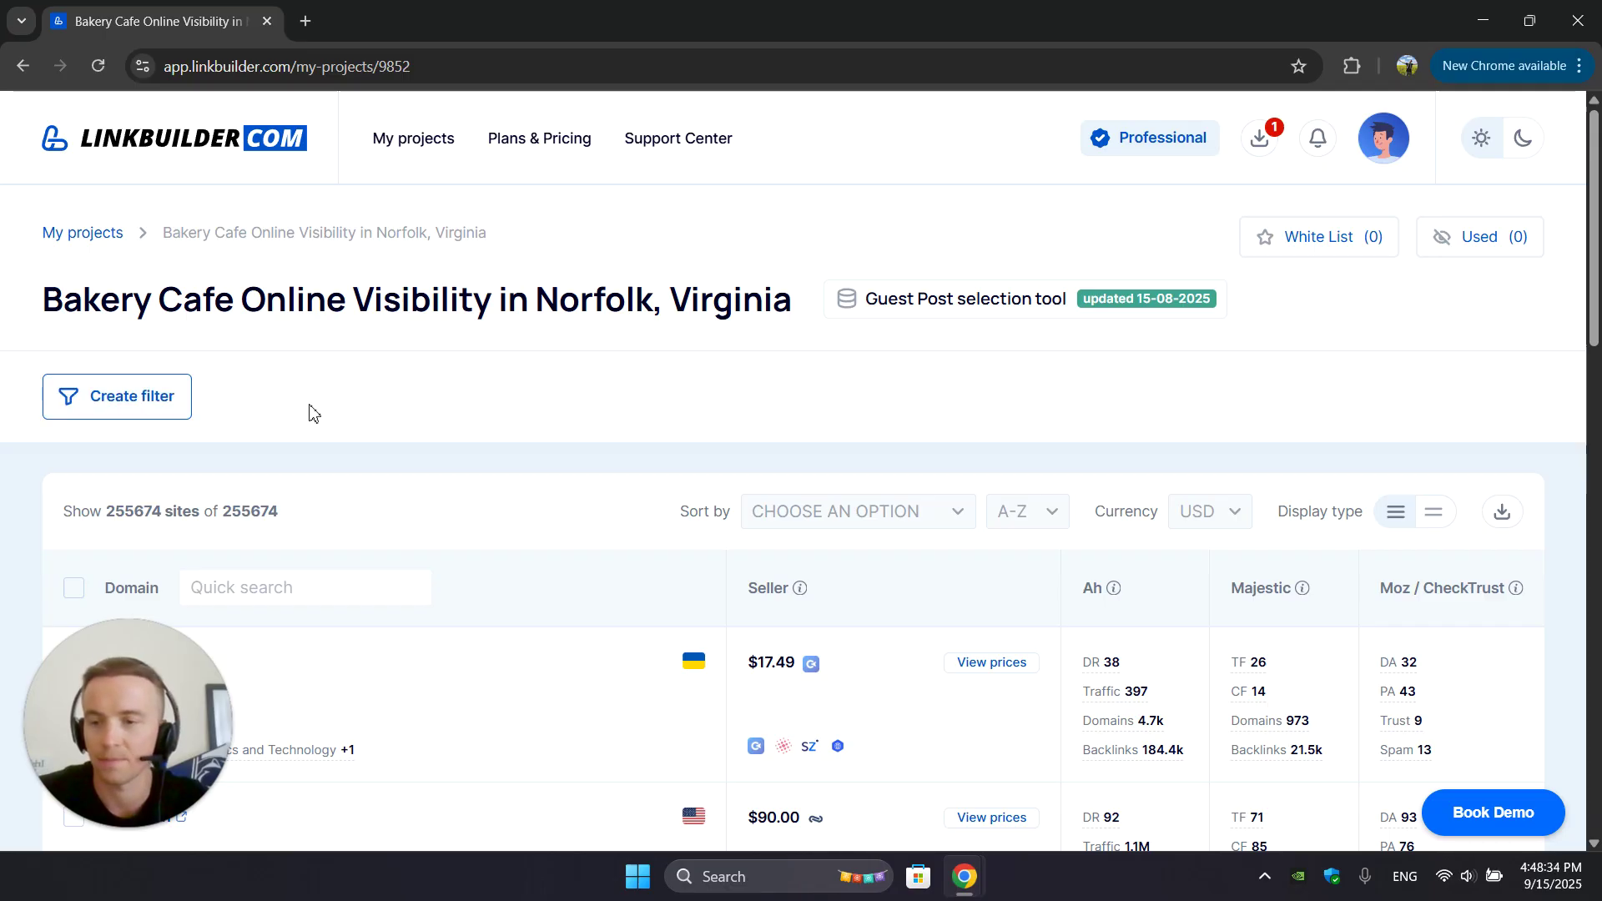
Create and save a site filter with a minimum Ah DR of 80.
left_click(161, 401)
scroll(1085, 455, "down", 4)
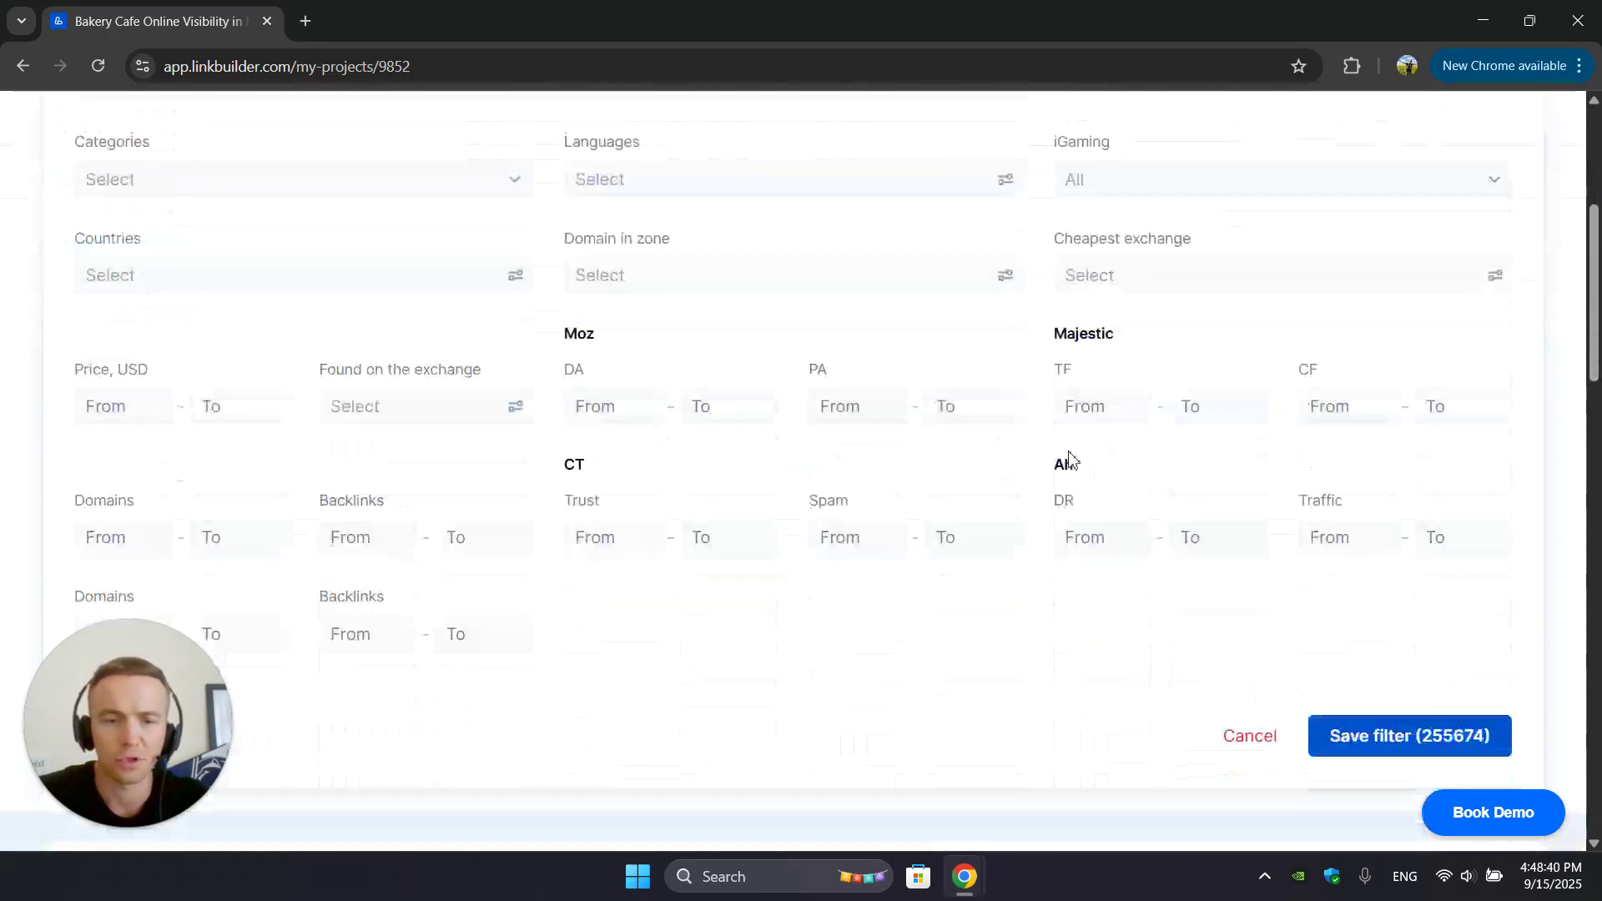
left_click_drag(1063, 492, 1078, 492)
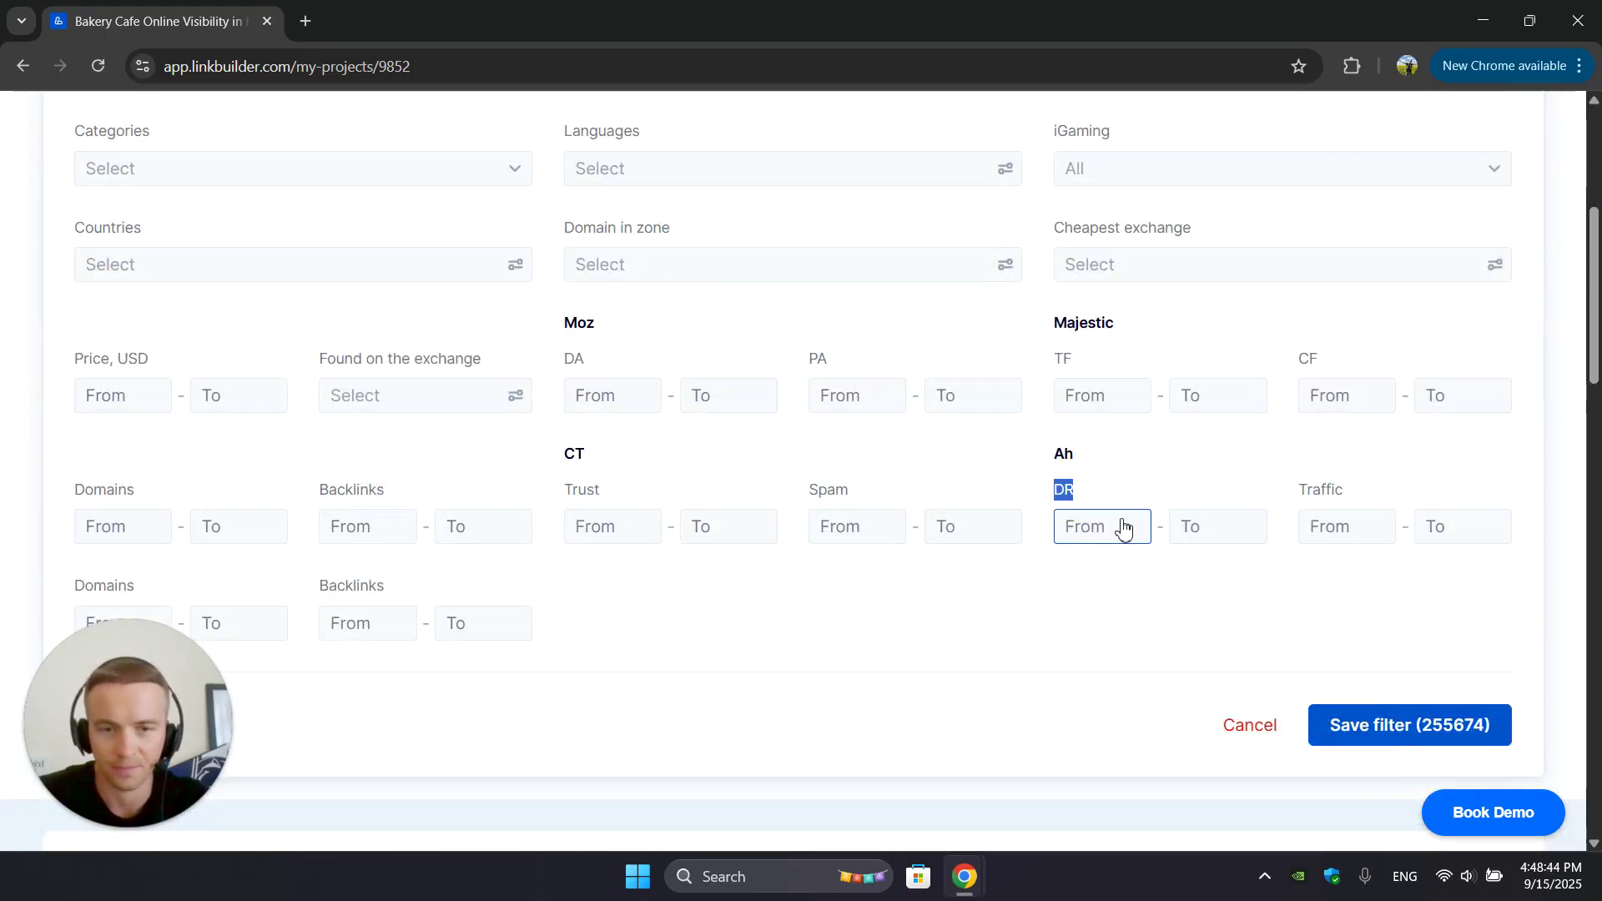
double_click(1062, 455)
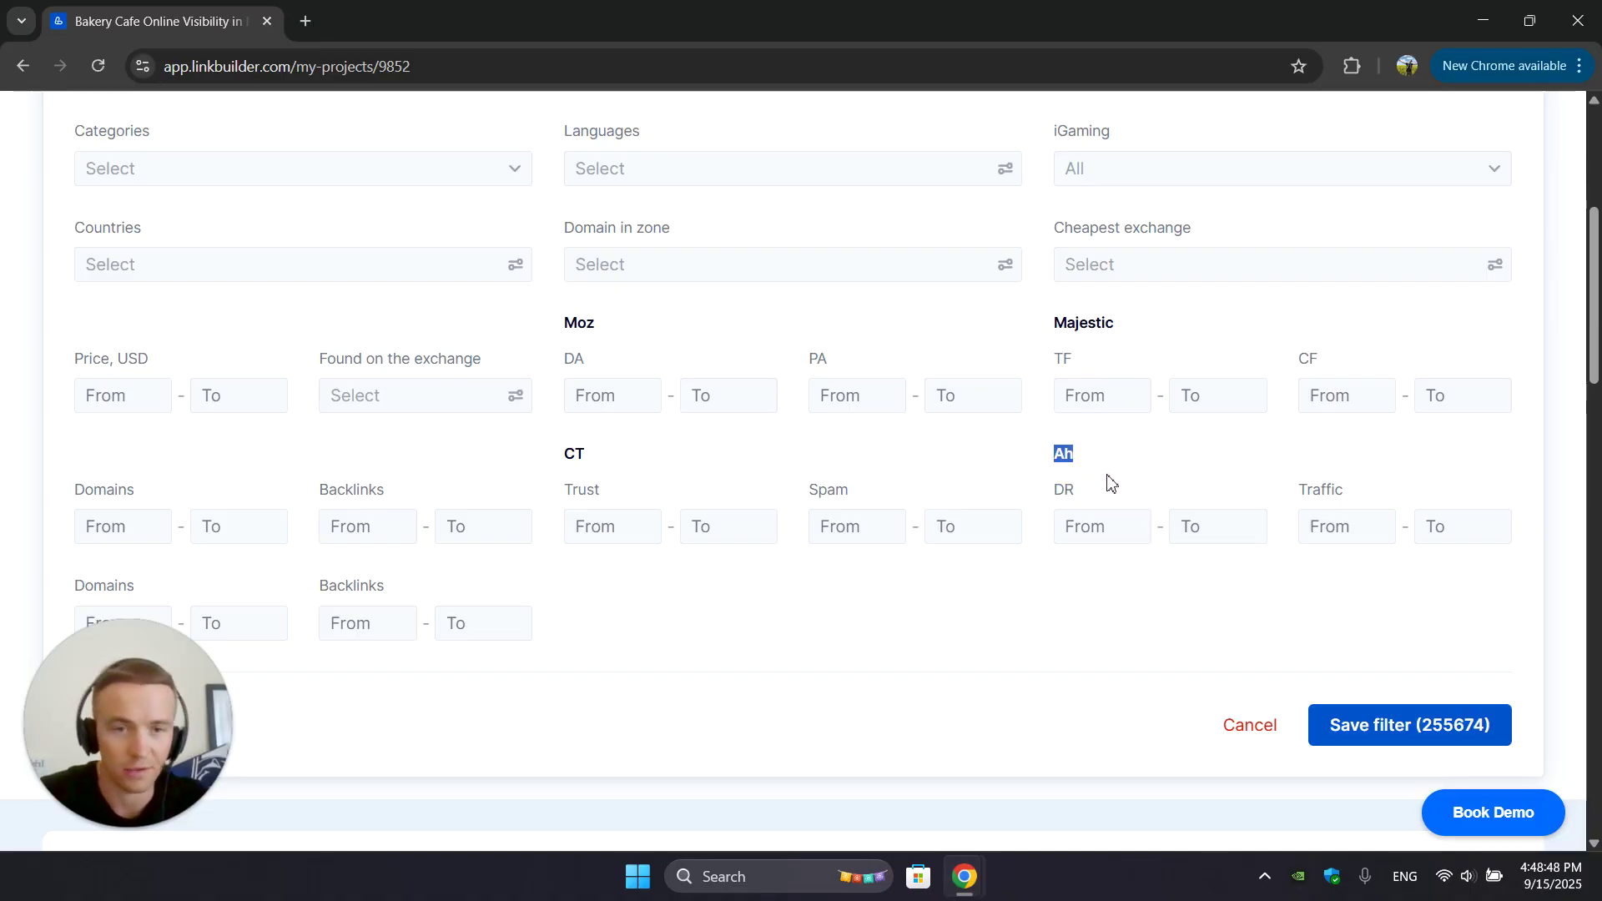
left_click(1138, 538)
type("80")
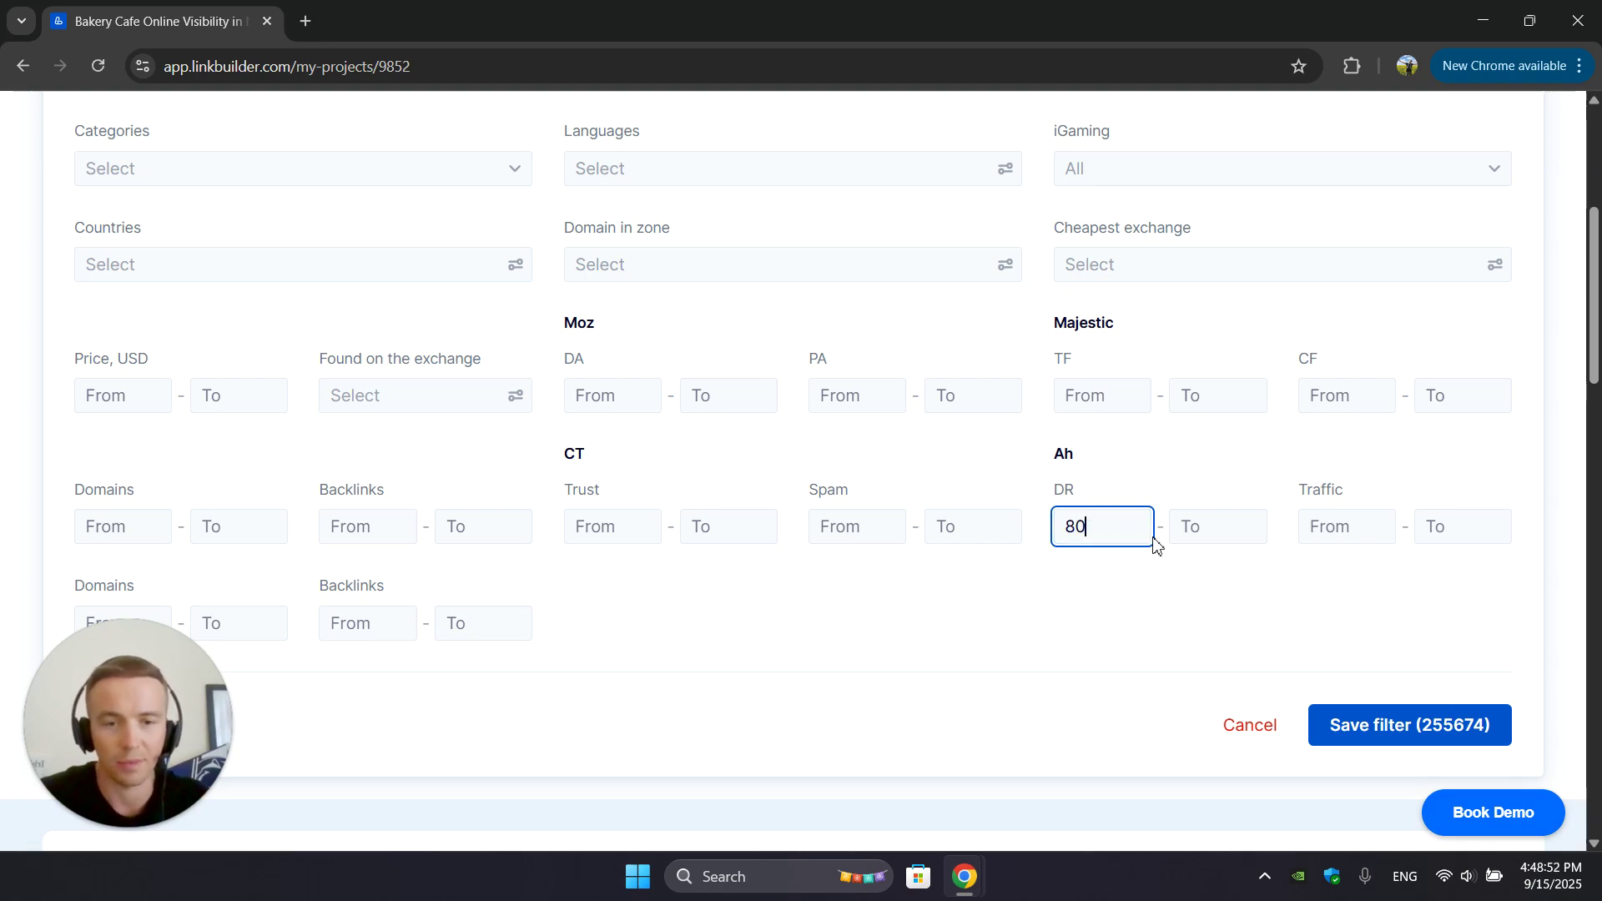
left_click(1427, 740)
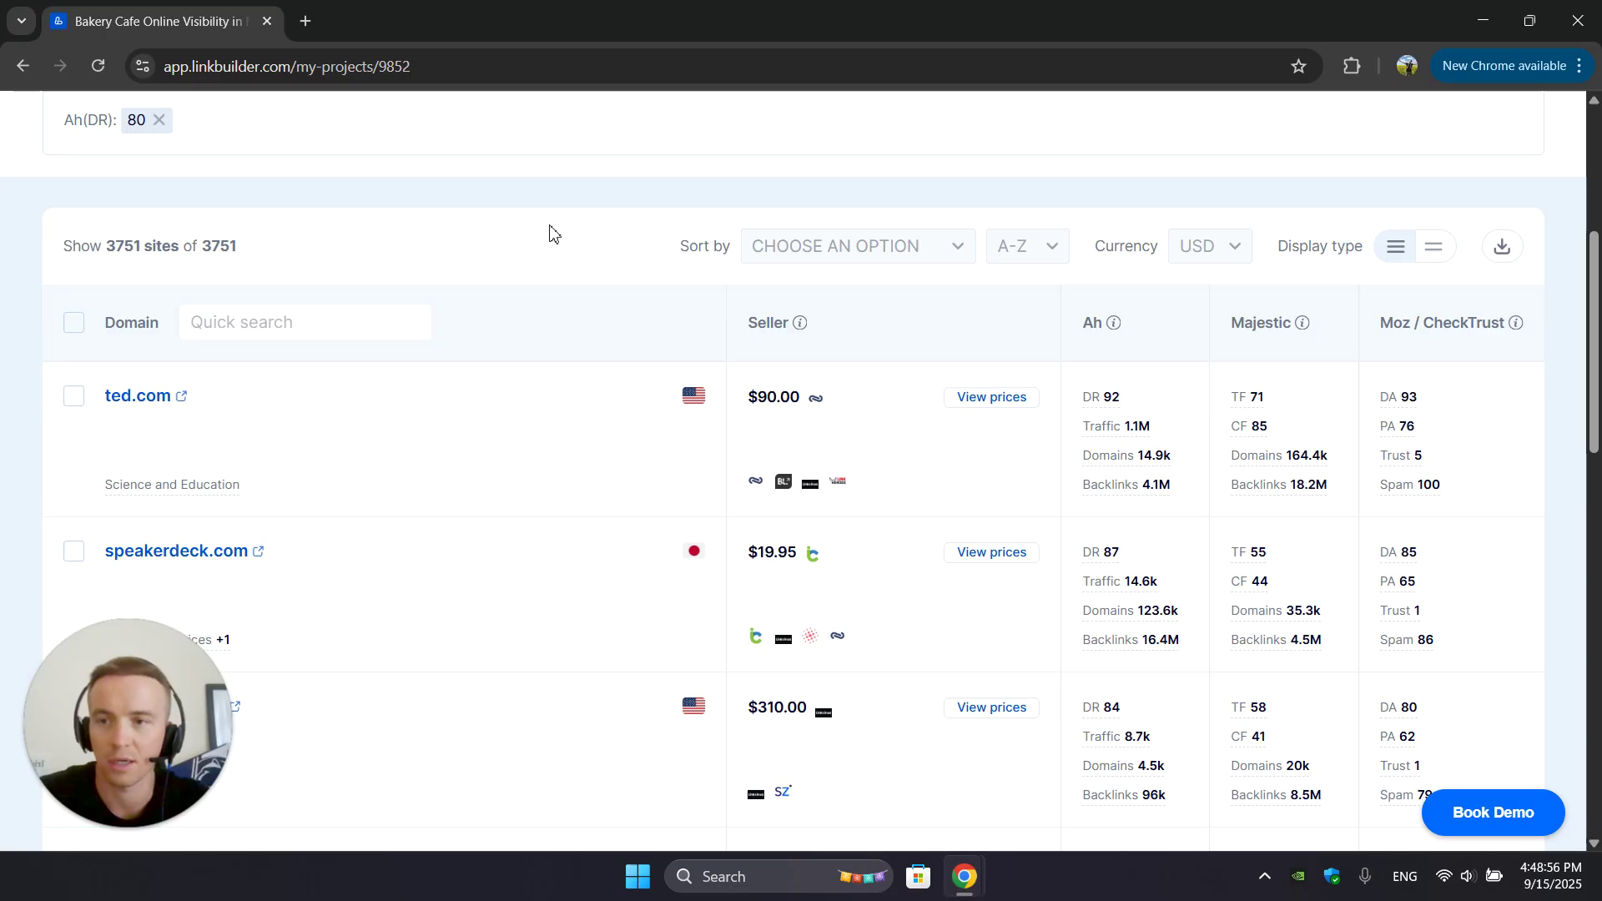
Review the number of sites matching the DR filter and look through the first page of listed domains.
left_click_drag(204, 247, 239, 252)
left_click(466, 250)
scroll(1199, 380, "down", 15)
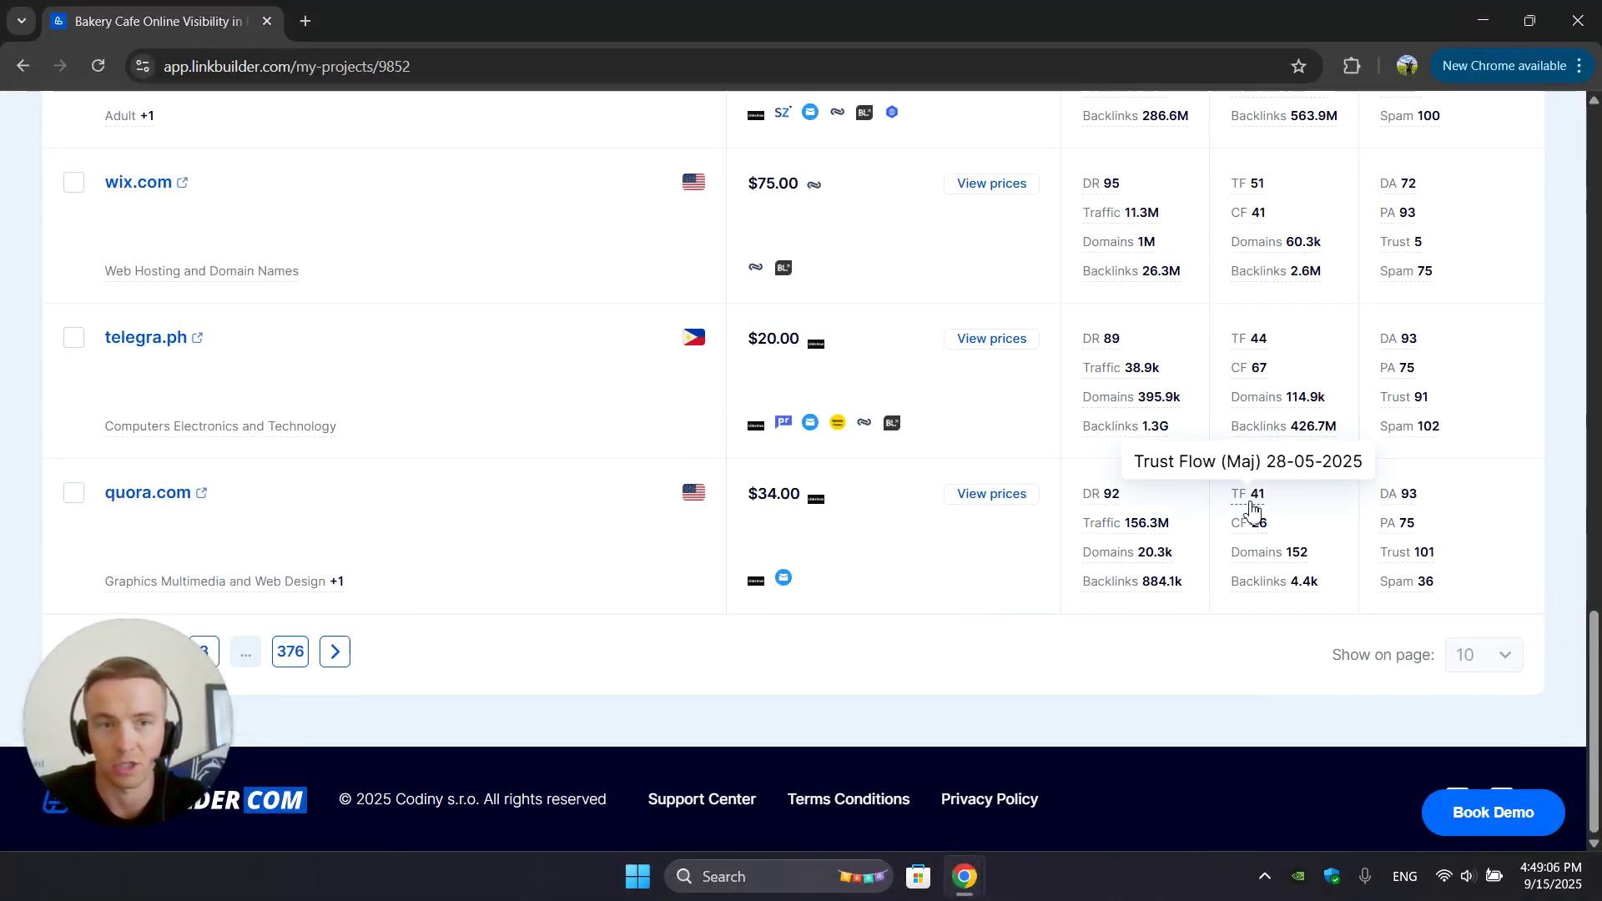
scroll(1249, 511, "up", 15)
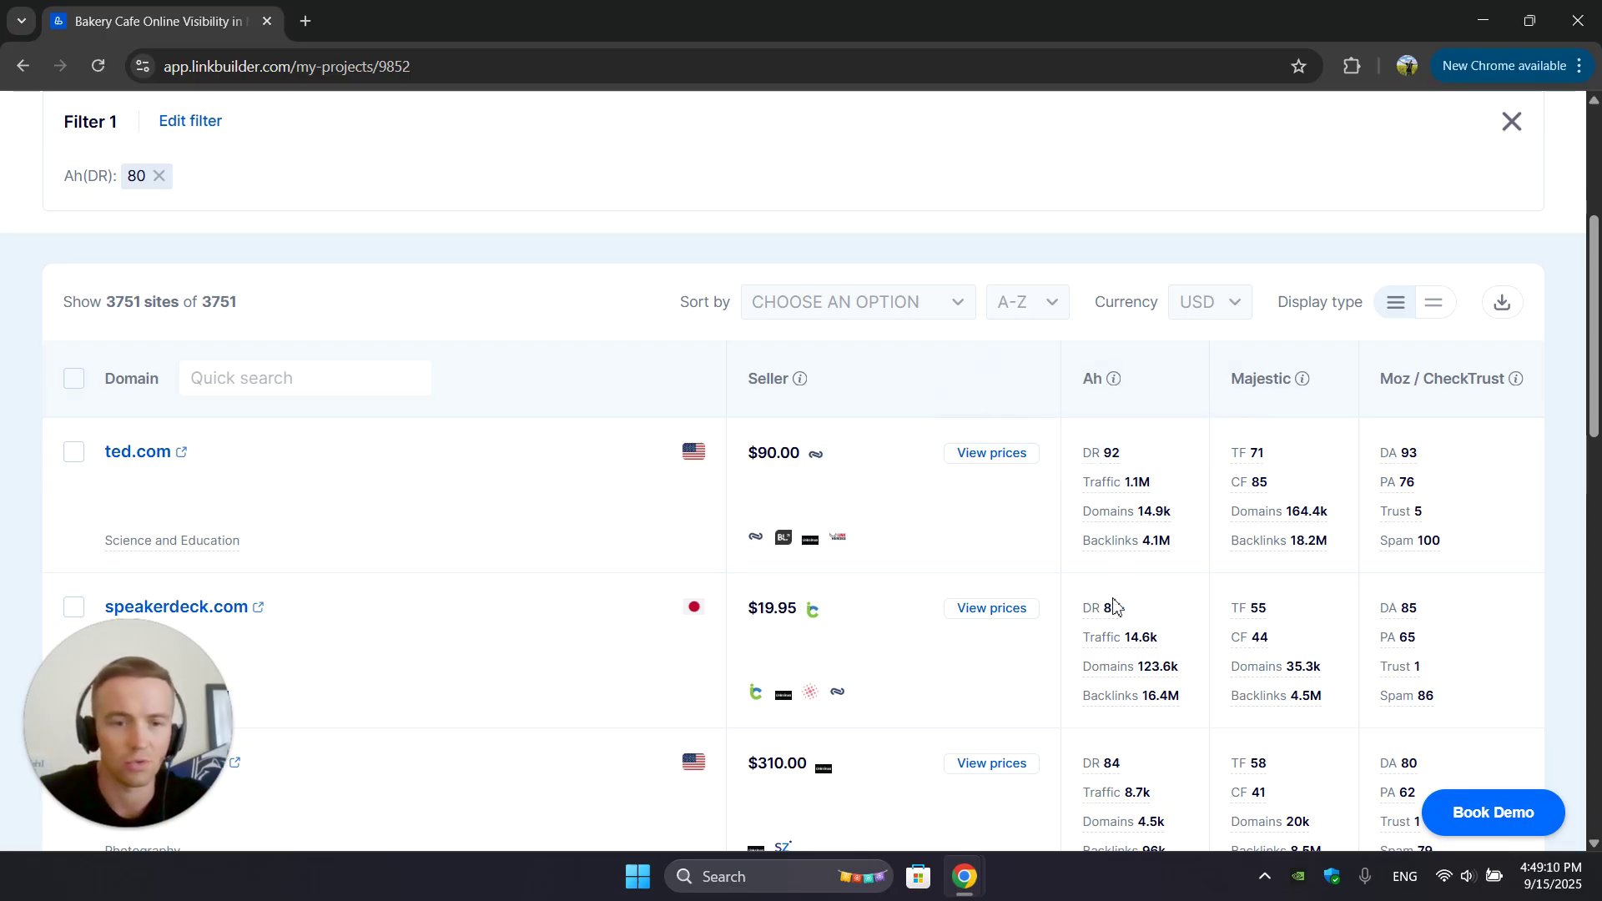
scroll(1128, 731, "down", 1)
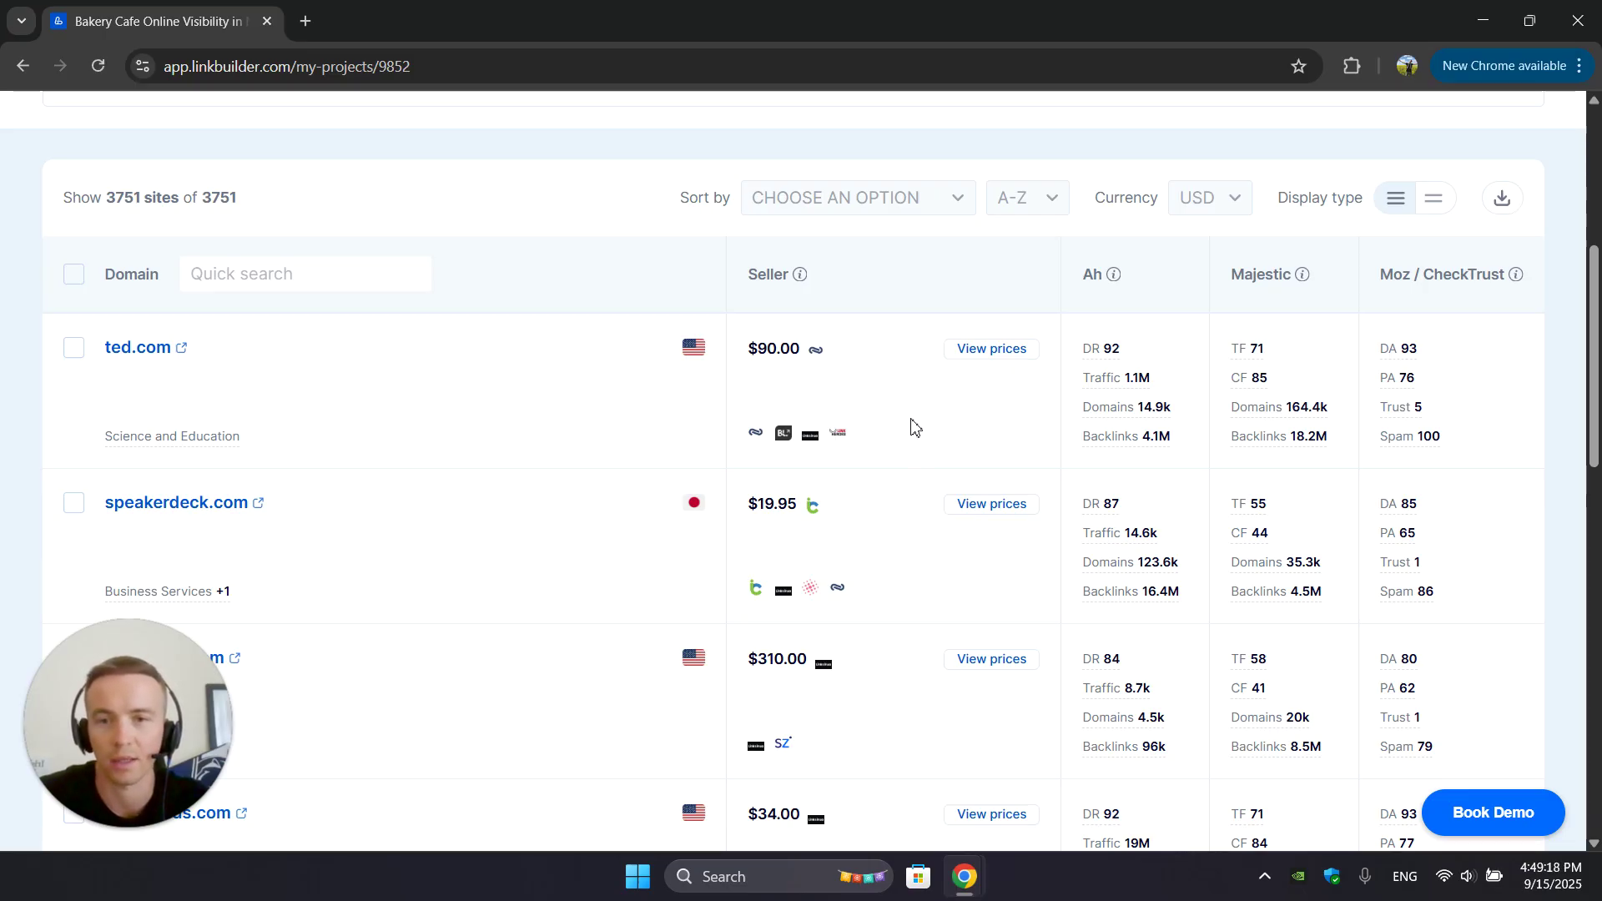
scroll(916, 417, "up", 4)
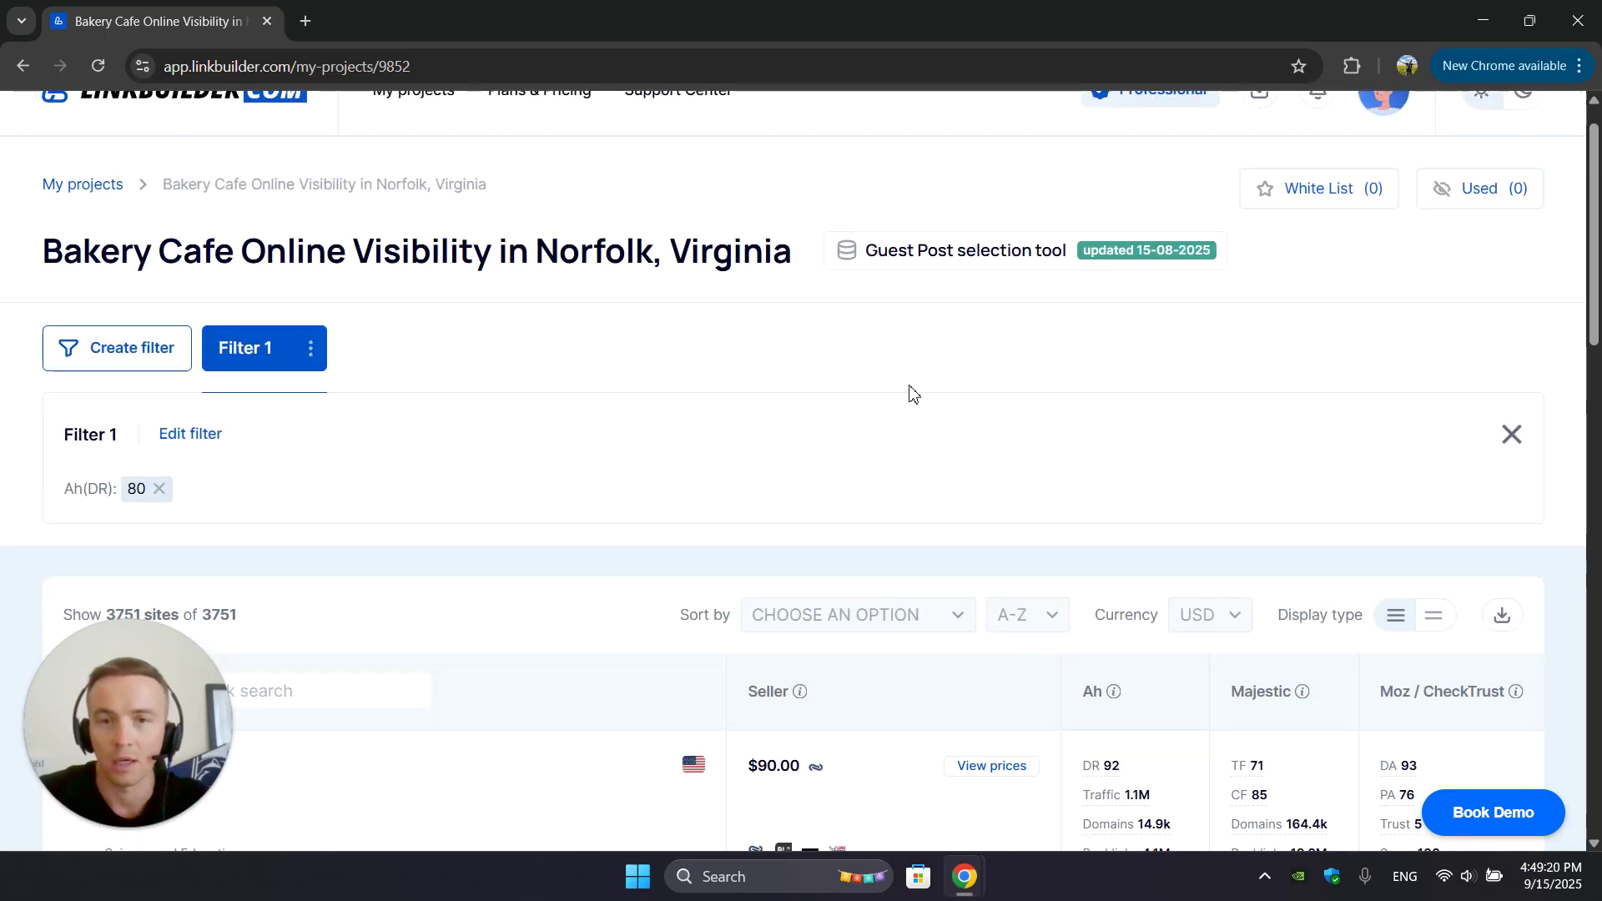
scroll(897, 399, "down", 1)
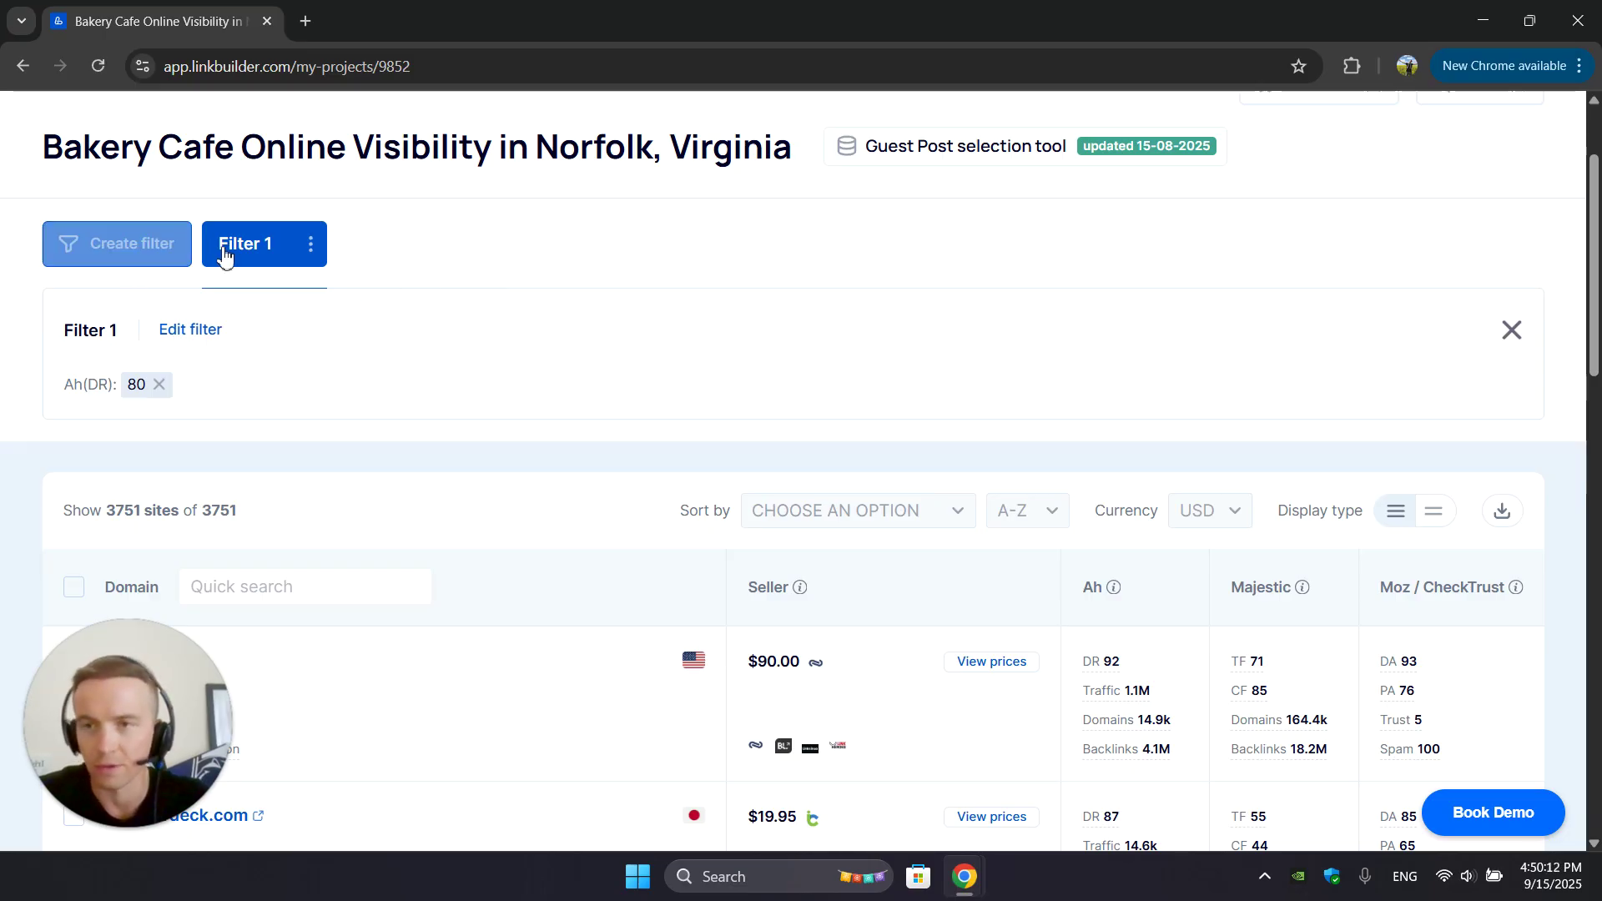
Edit Filter 1 to include the Finance category with all its subcategories.
left_click(203, 346)
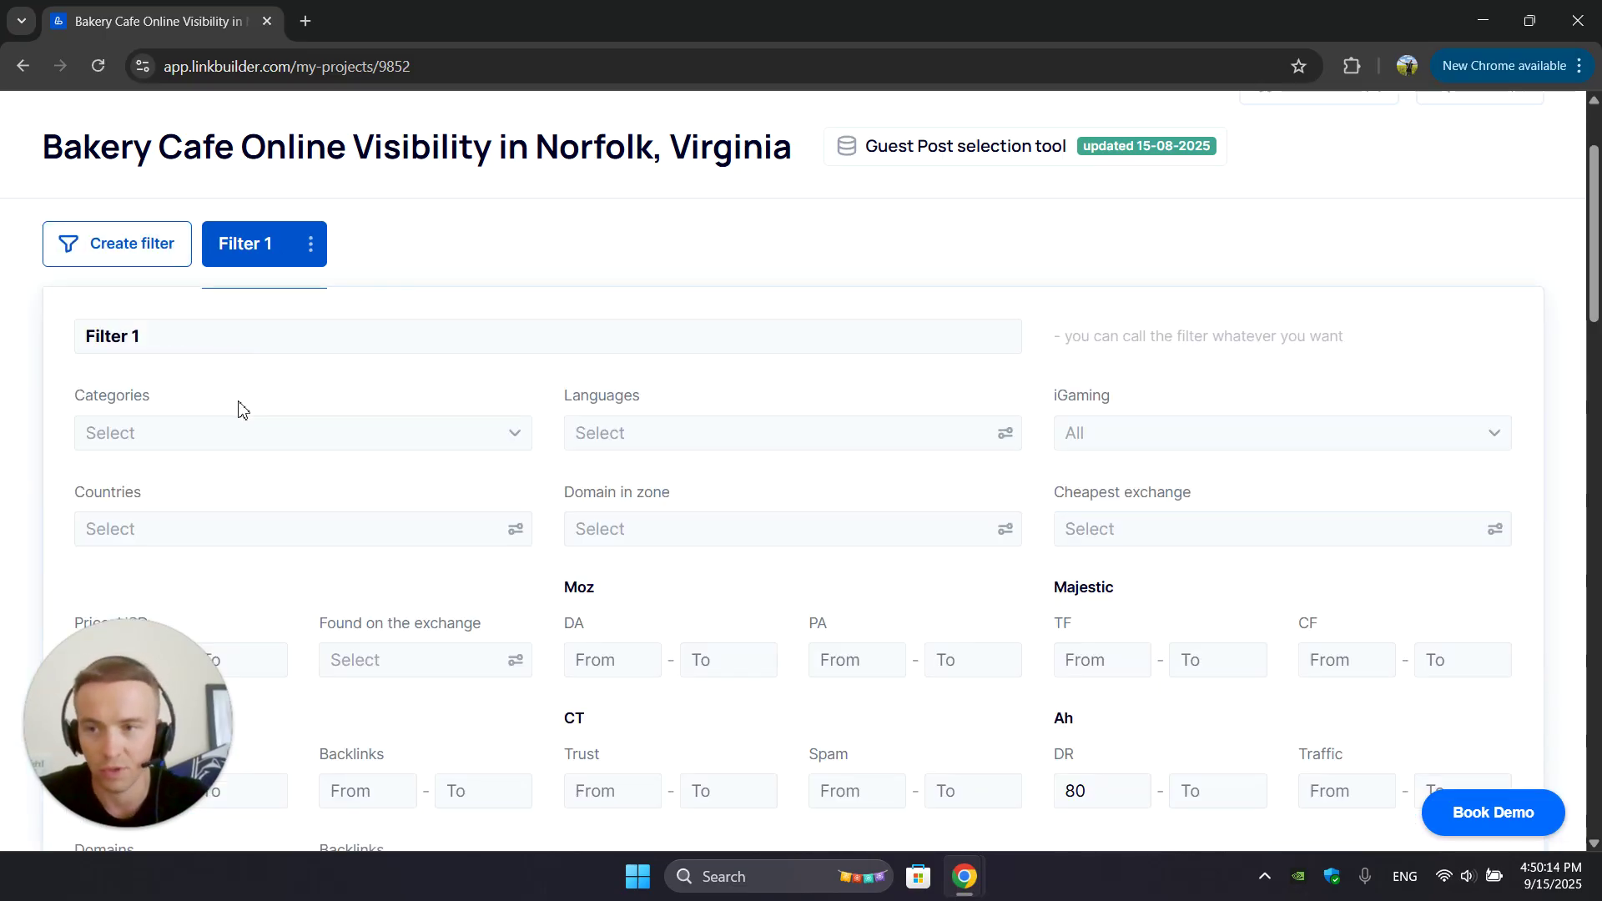
scroll(267, 400, "down", 1)
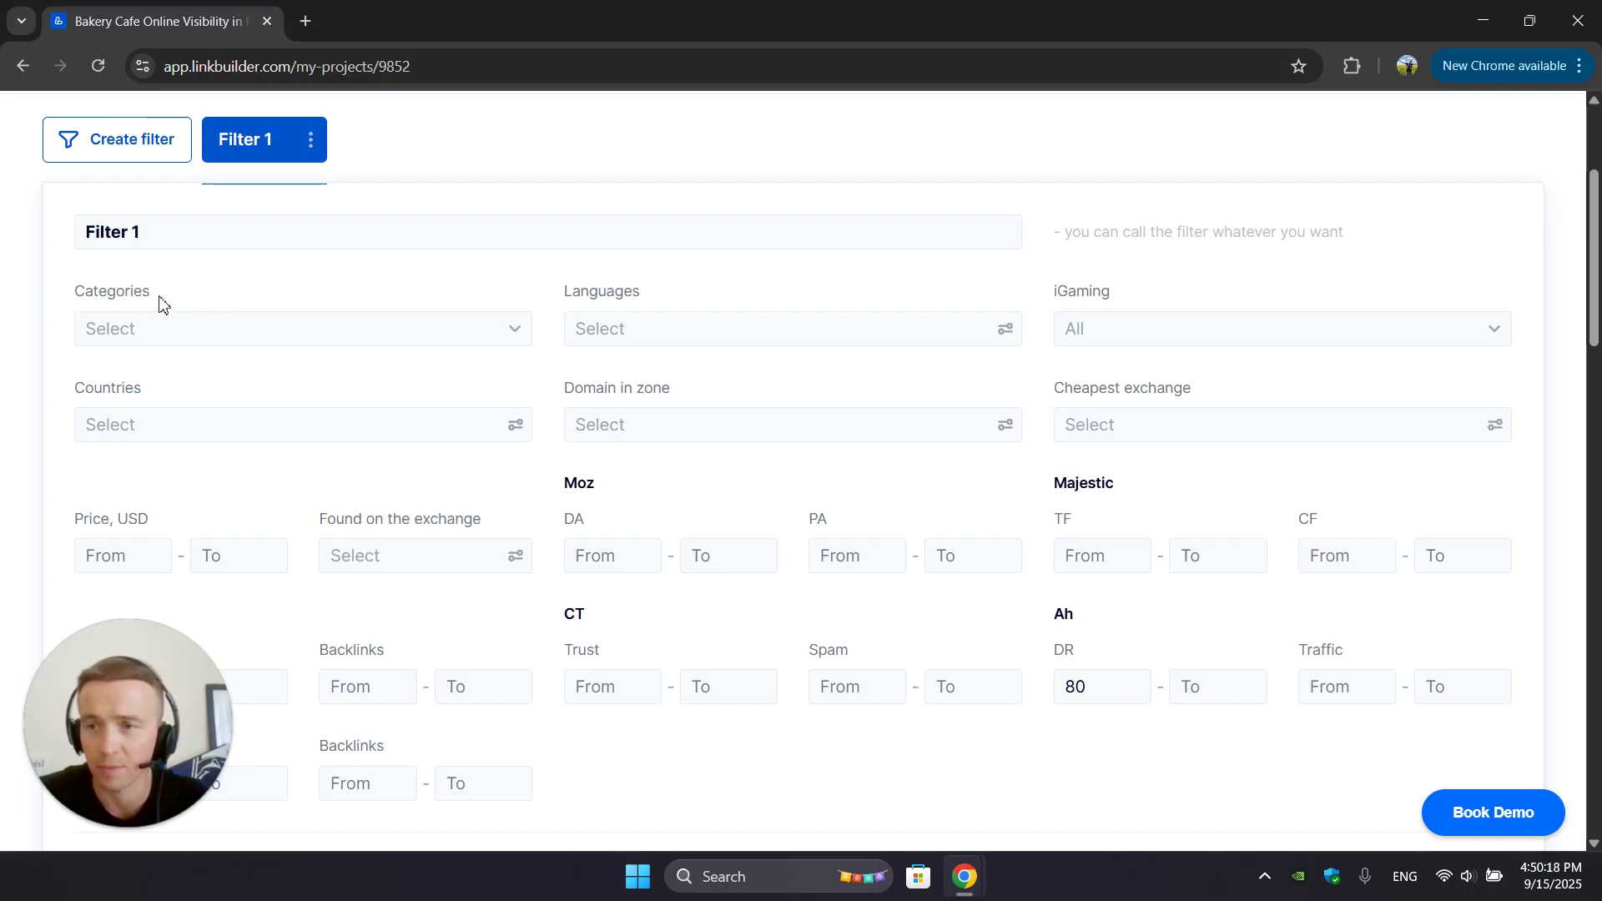
left_click(239, 326)
left_click(195, 365)
type("Fina")
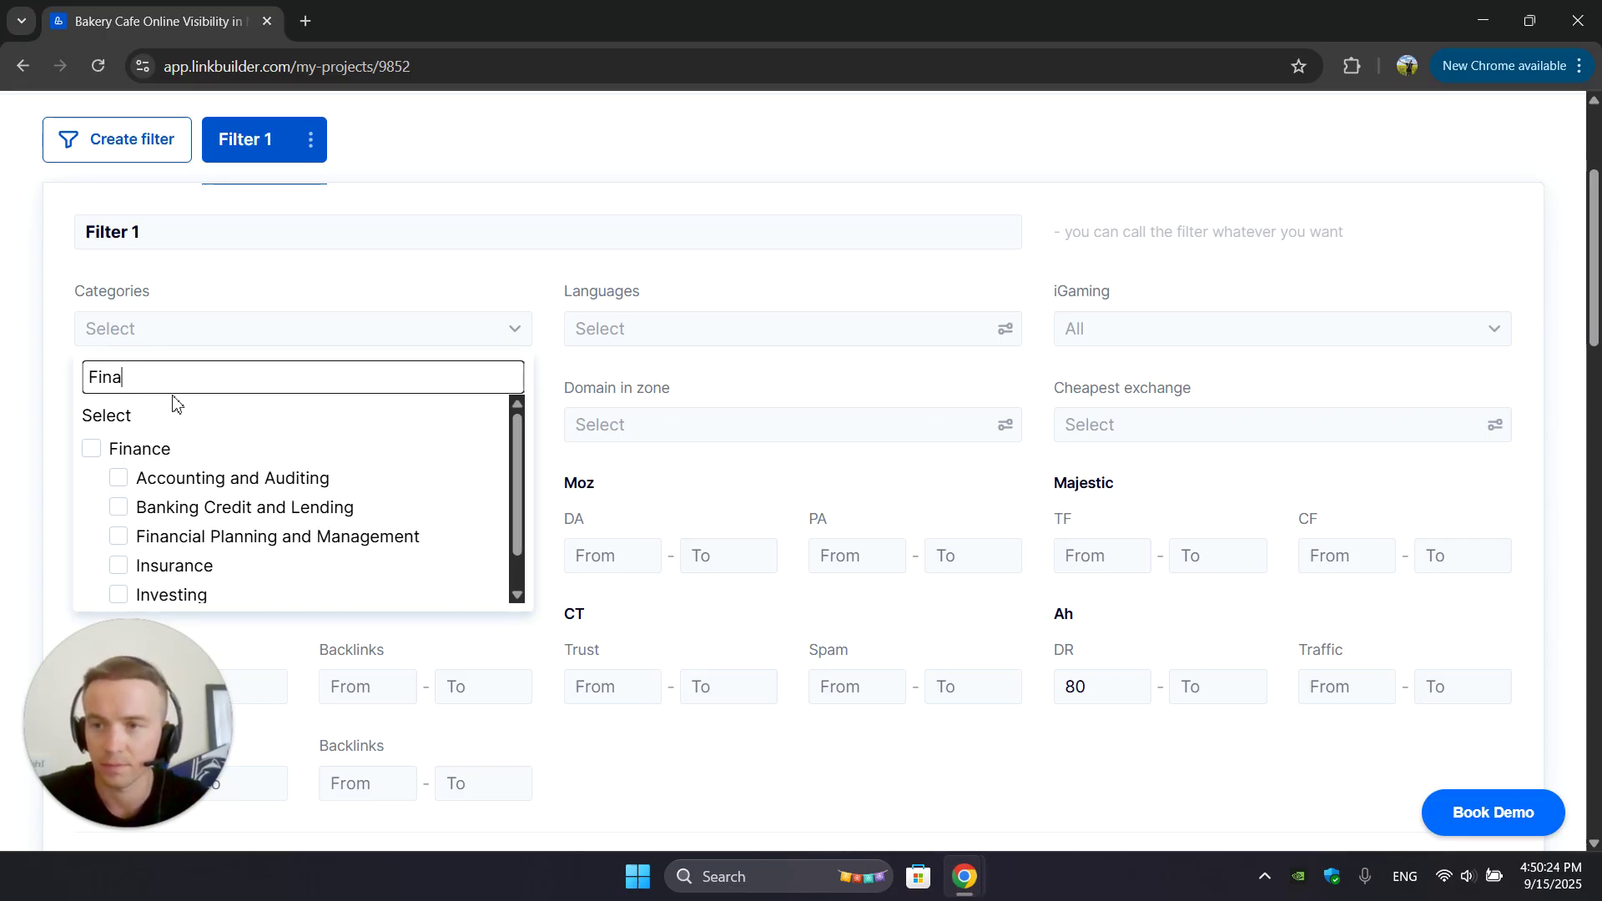
left_click(136, 450)
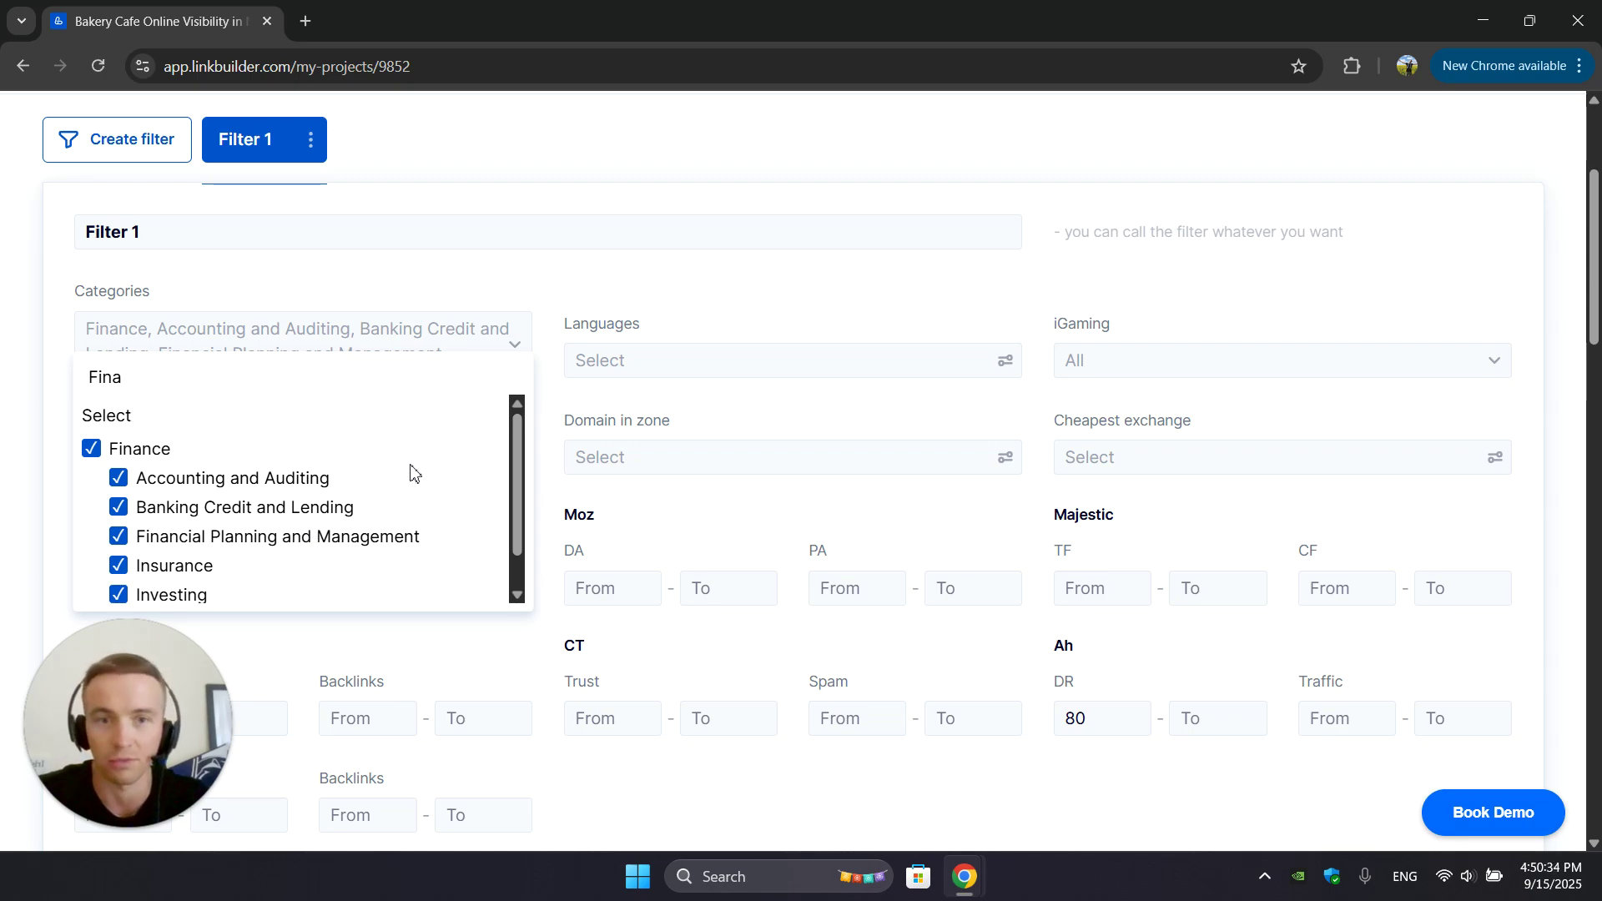
left_click(481, 340)
Update the filter with the Finance categories and check how many sites match.
scroll(1189, 489, "down", 5)
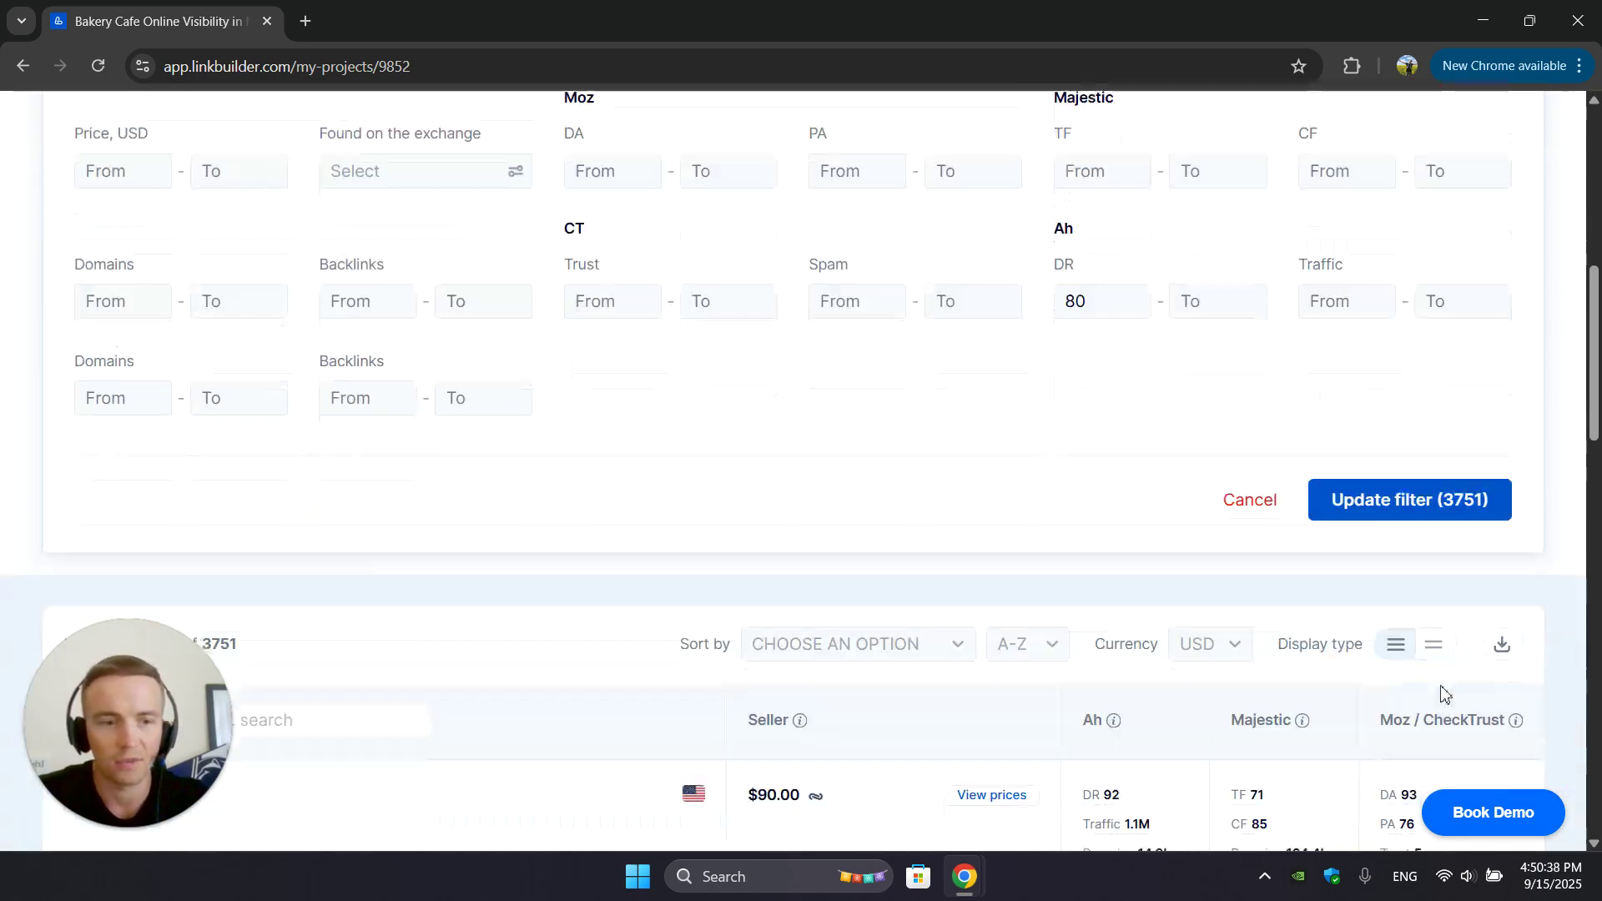
left_click(1402, 504)
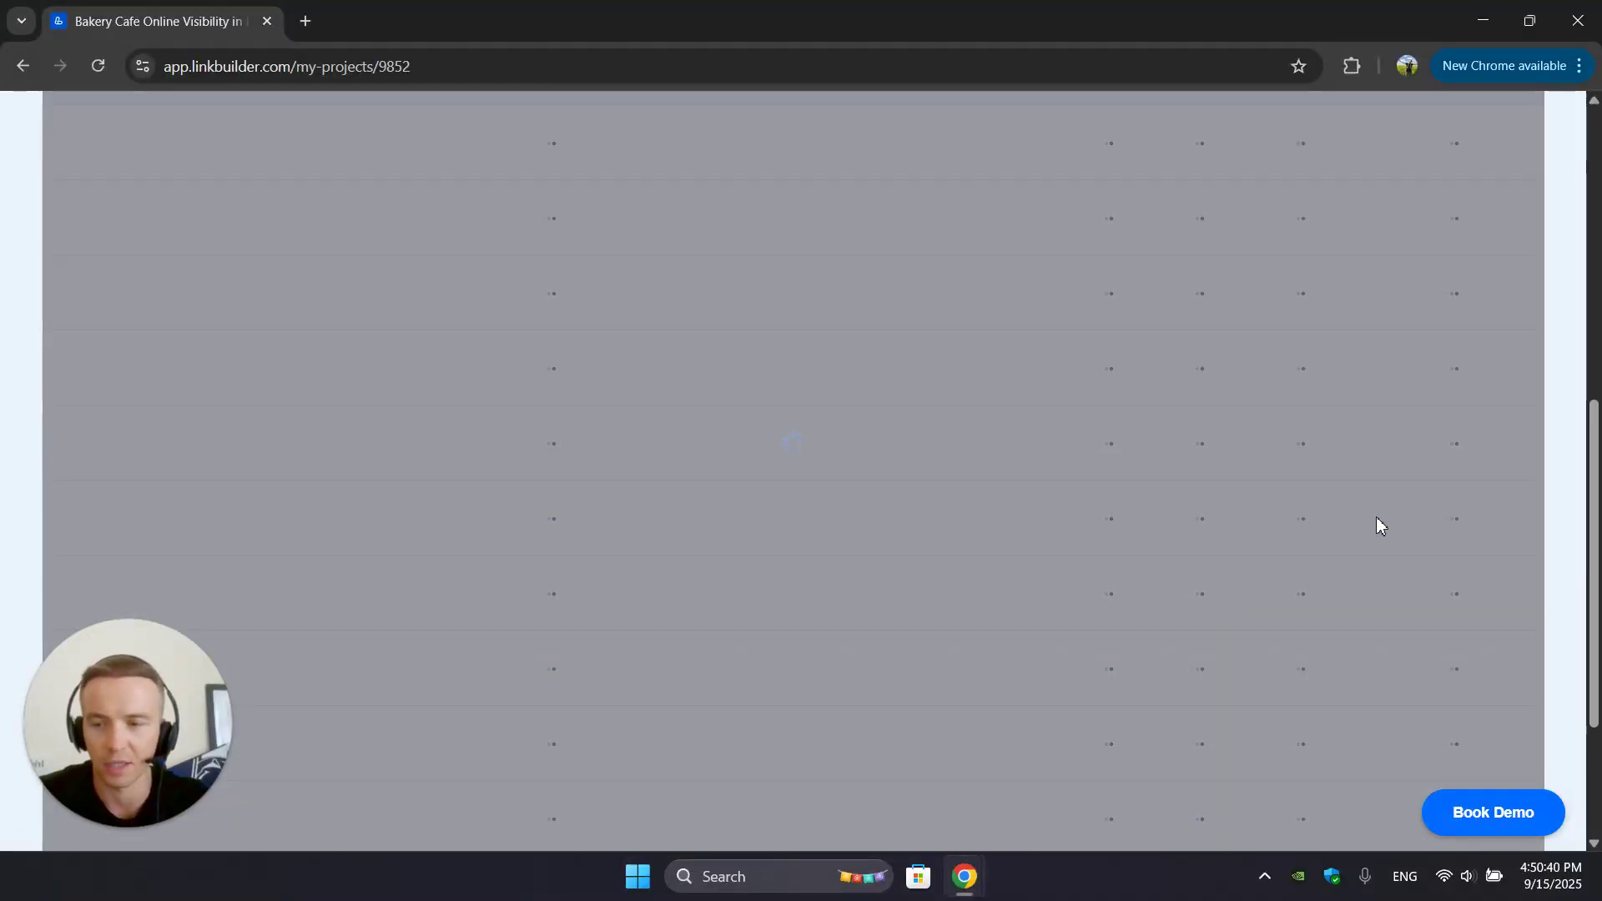
scroll(504, 465, "up", 8)
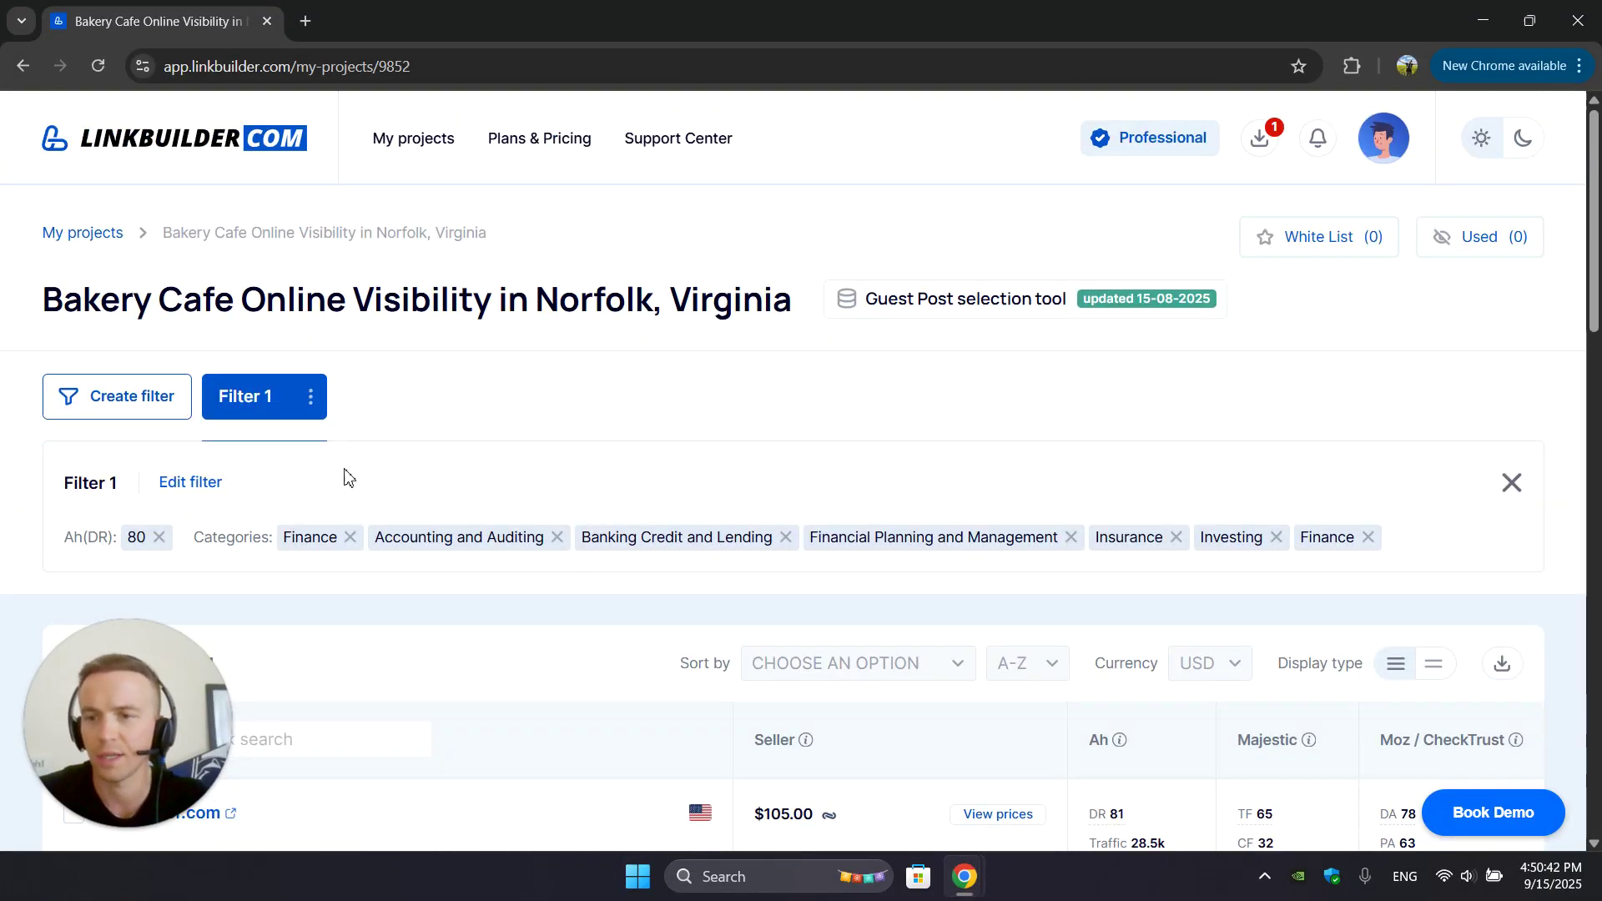
scroll(364, 476, "down", 1)
scroll(339, 475, "down", 1)
double_click(199, 454)
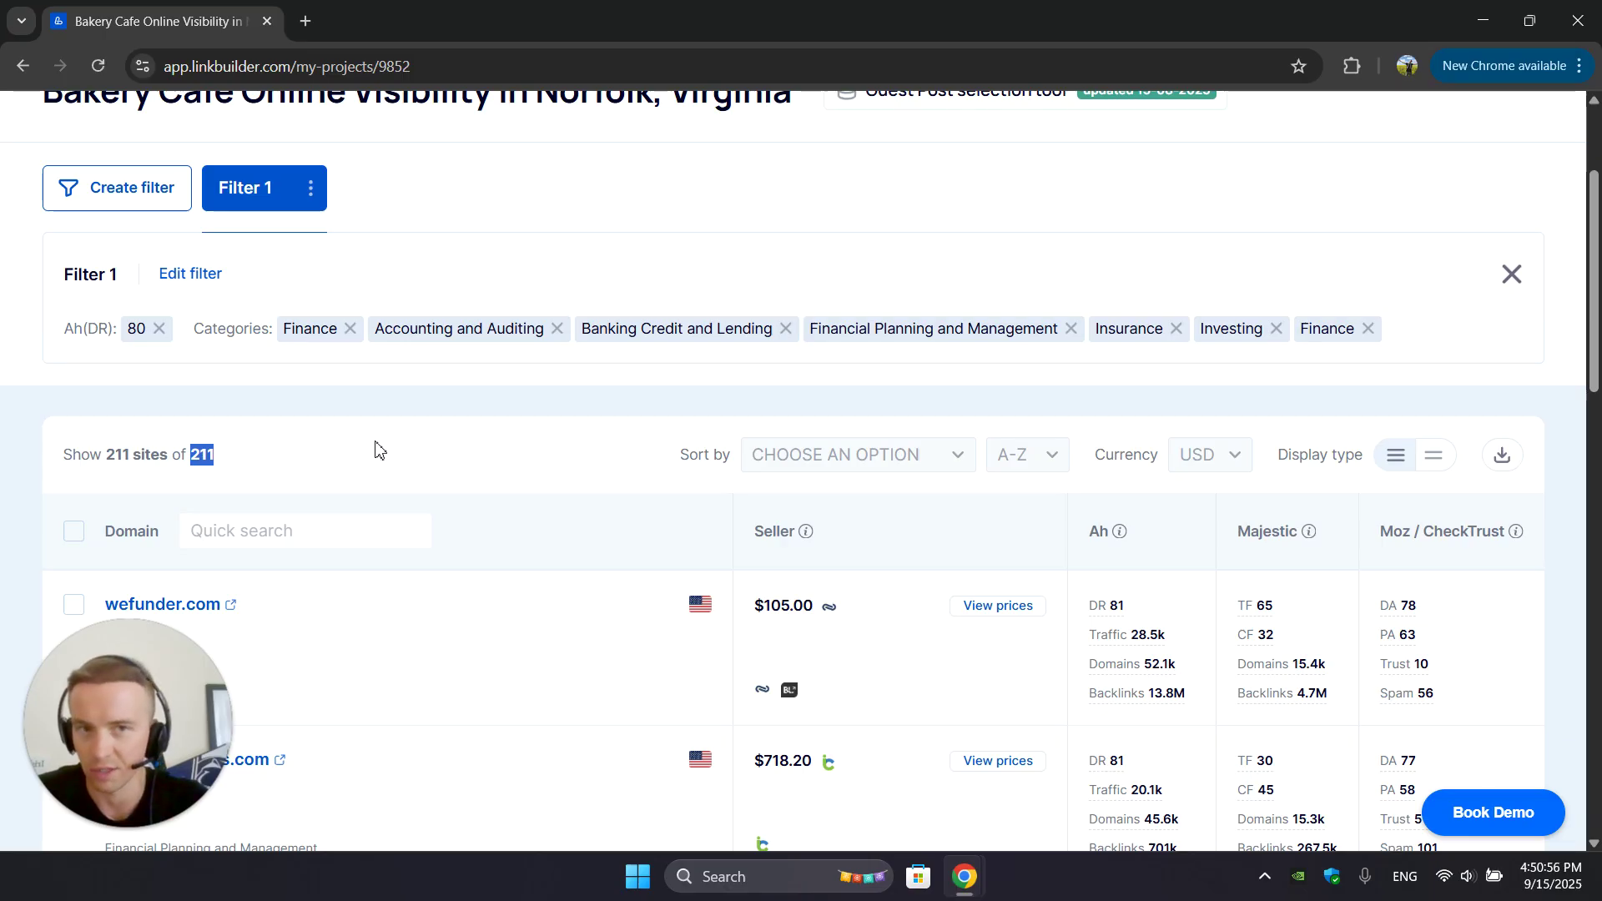
left_click(958, 189)
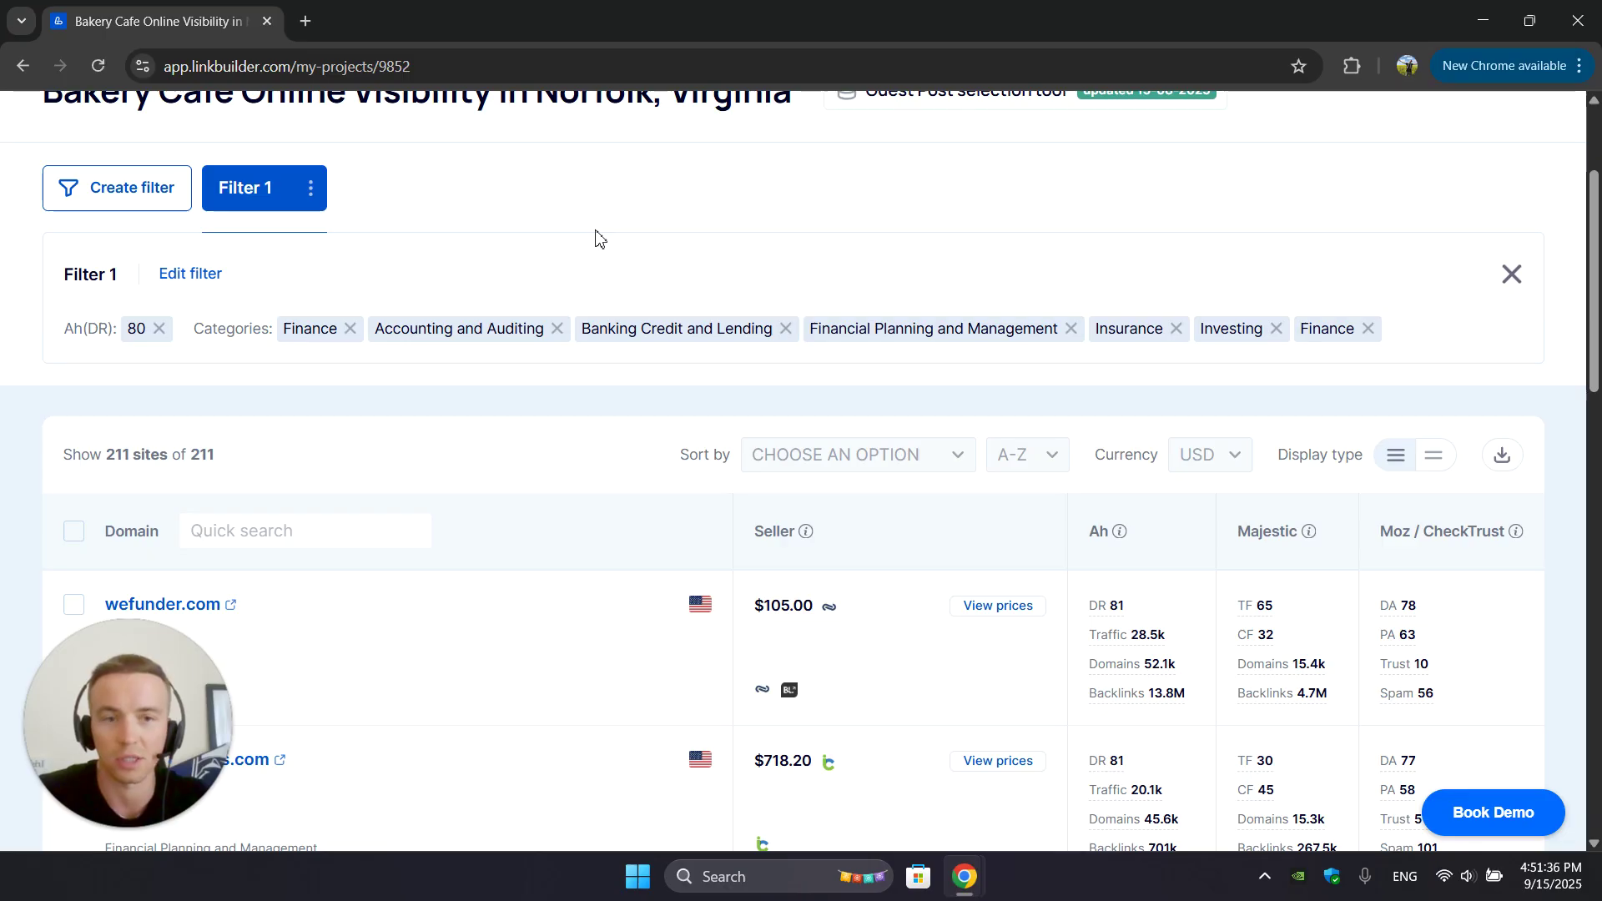
Restrict Filter 1 to sites from the United States and update the filter.
left_click(171, 274)
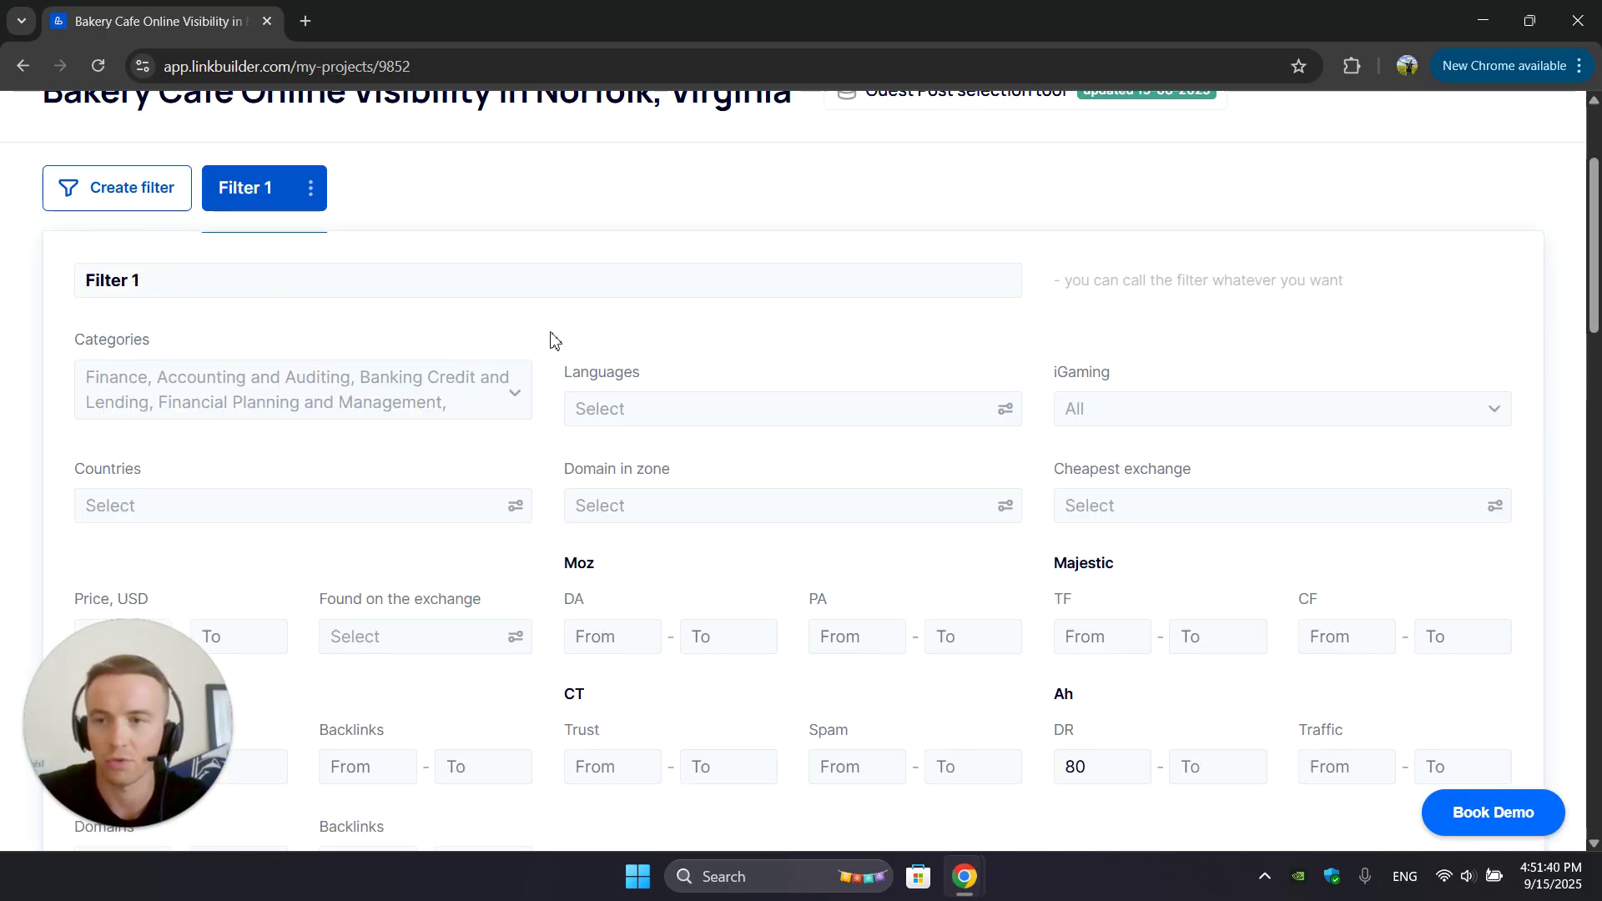
scroll(547, 338, "down", 1)
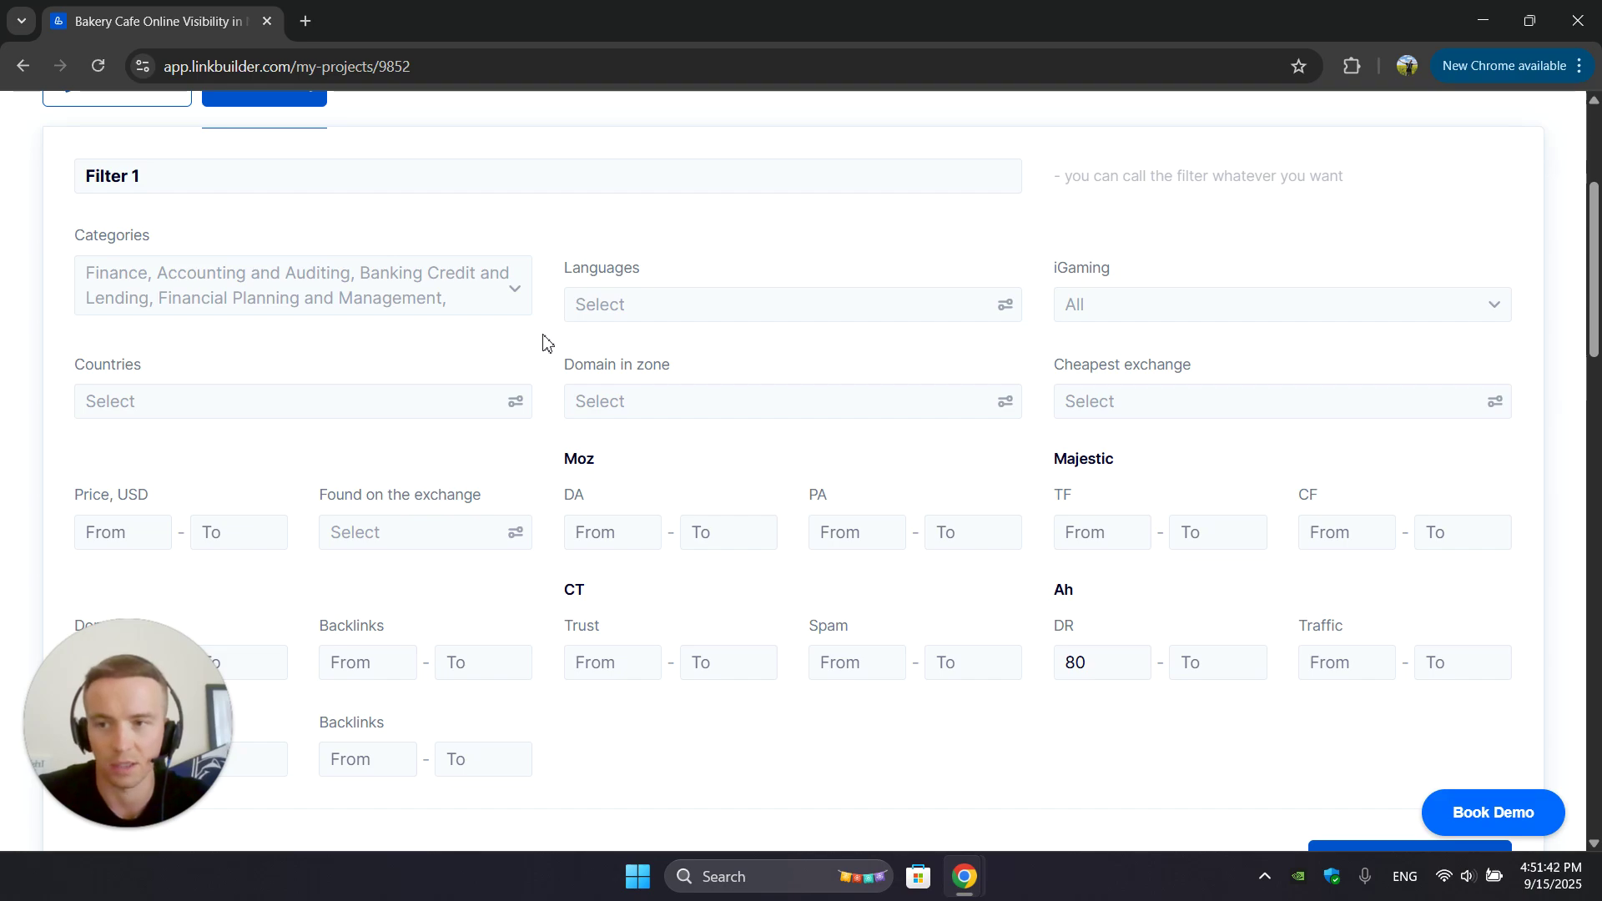
scroll(543, 342, "down", 1)
left_click(494, 303)
left_click(880, 359)
type("uni")
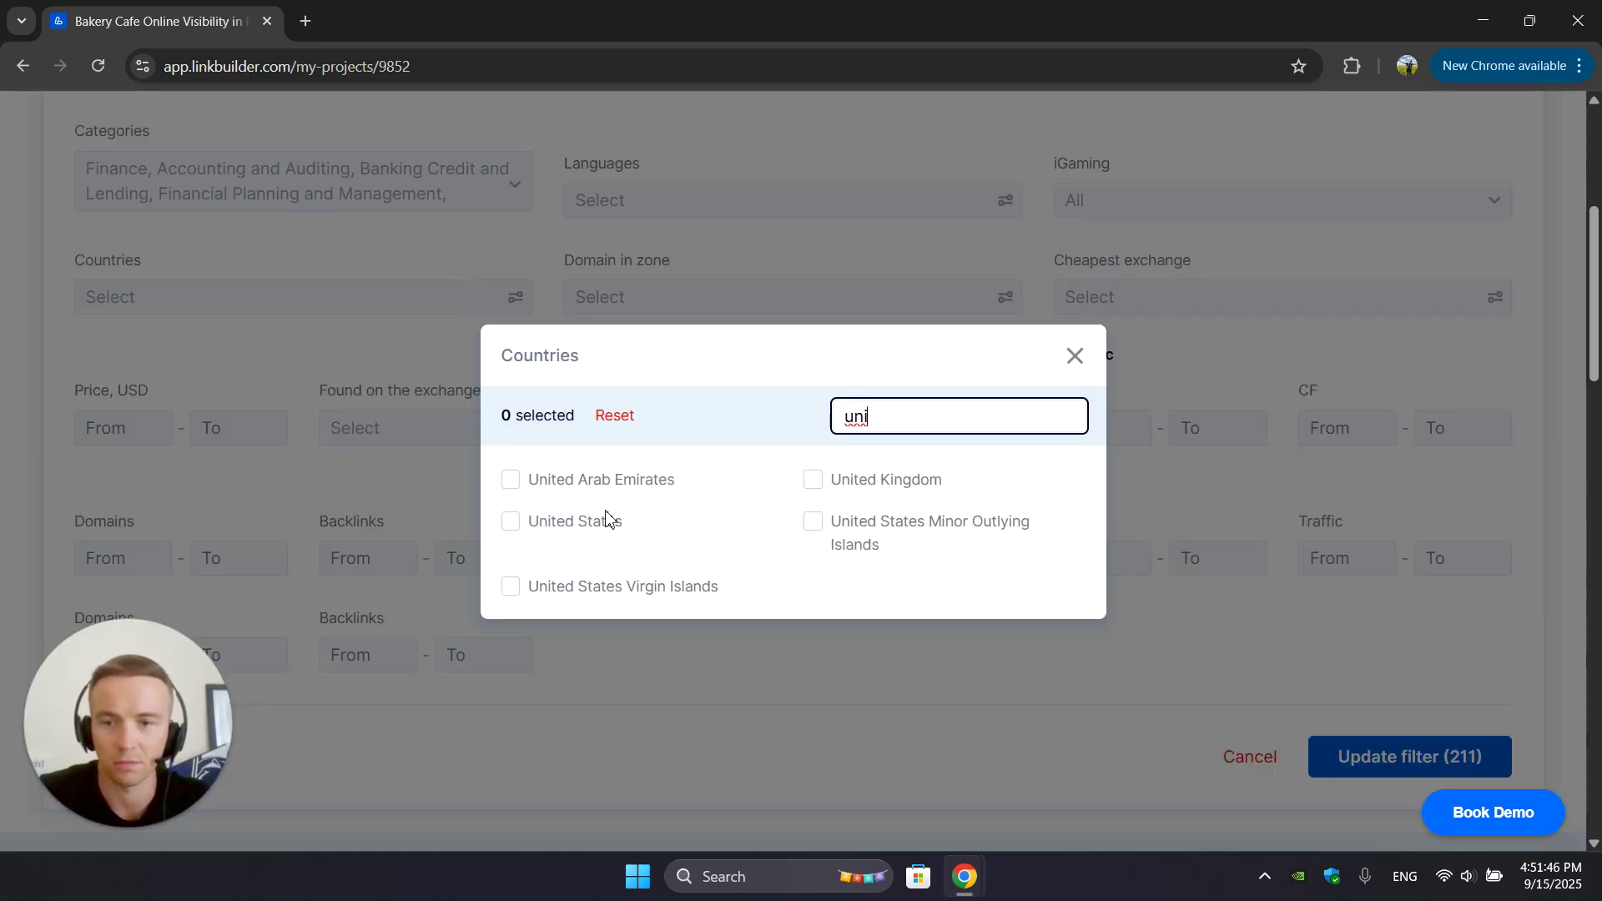
left_click(564, 531)
left_click(1075, 355)
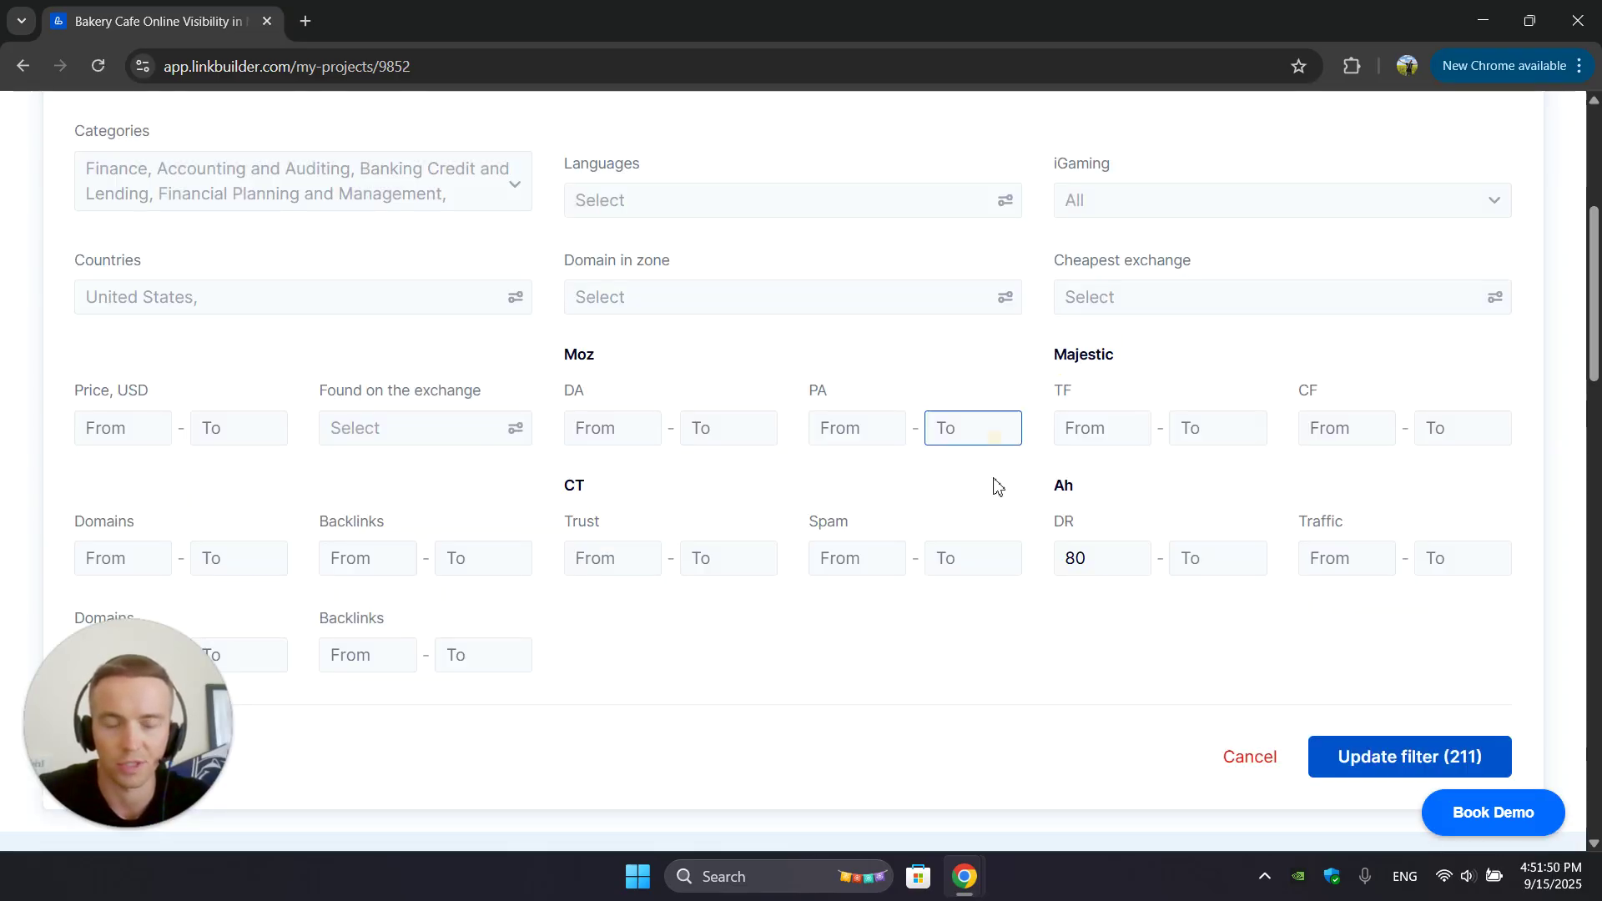
scroll(1330, 704, "down", 1)
left_click(1371, 658)
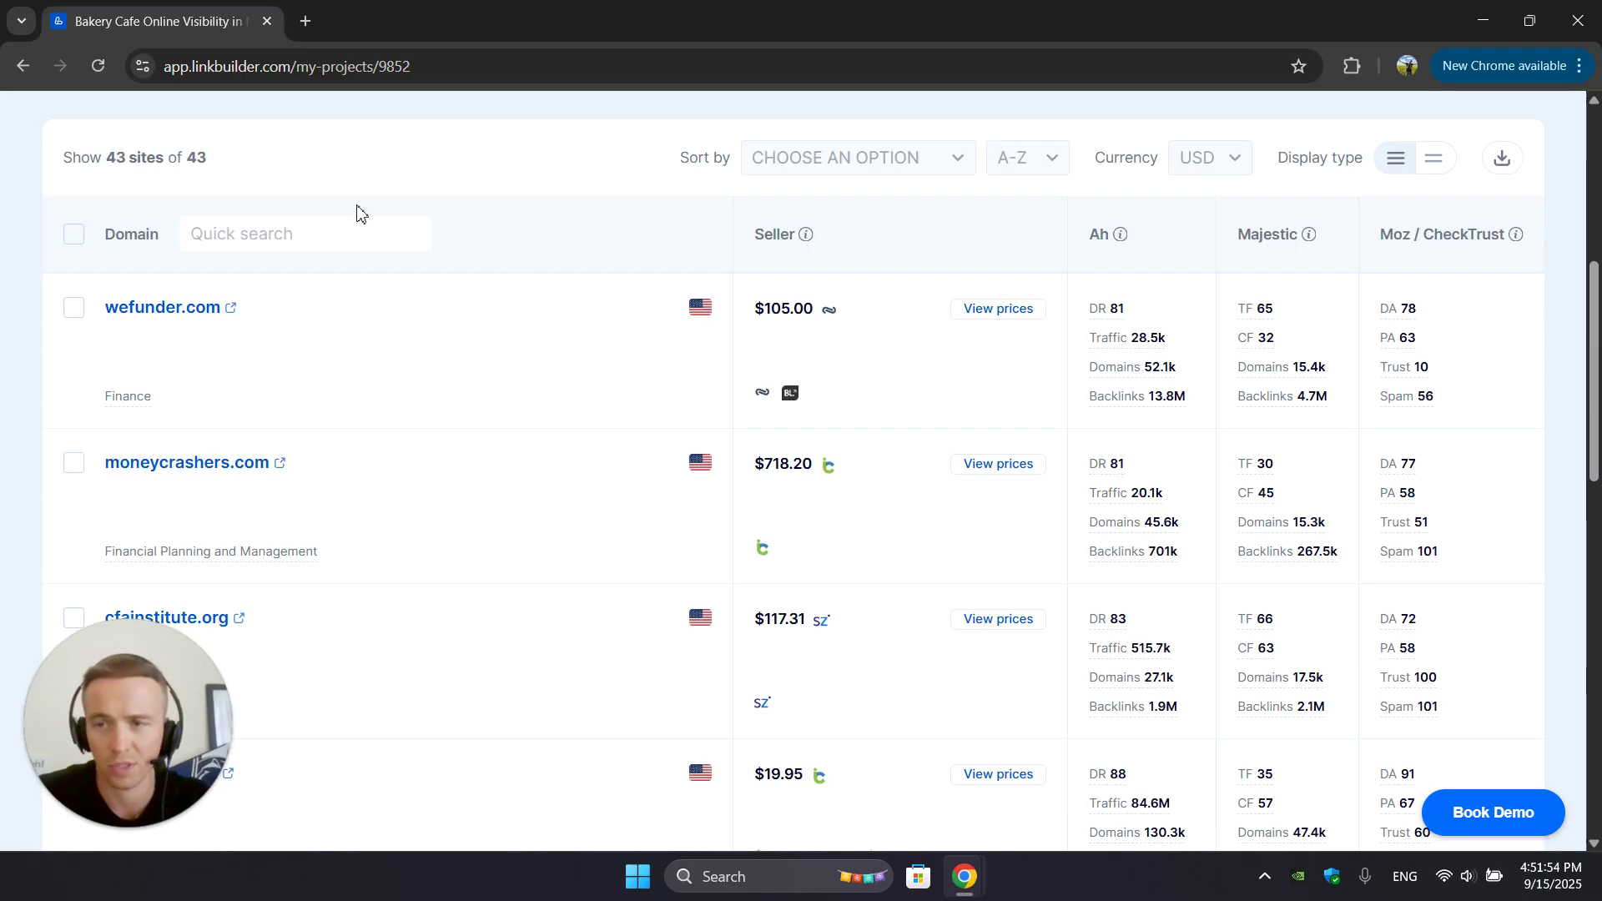
Review how many sites match the Finance and United States filter and look over the listed domains' metrics.
double_click(197, 158)
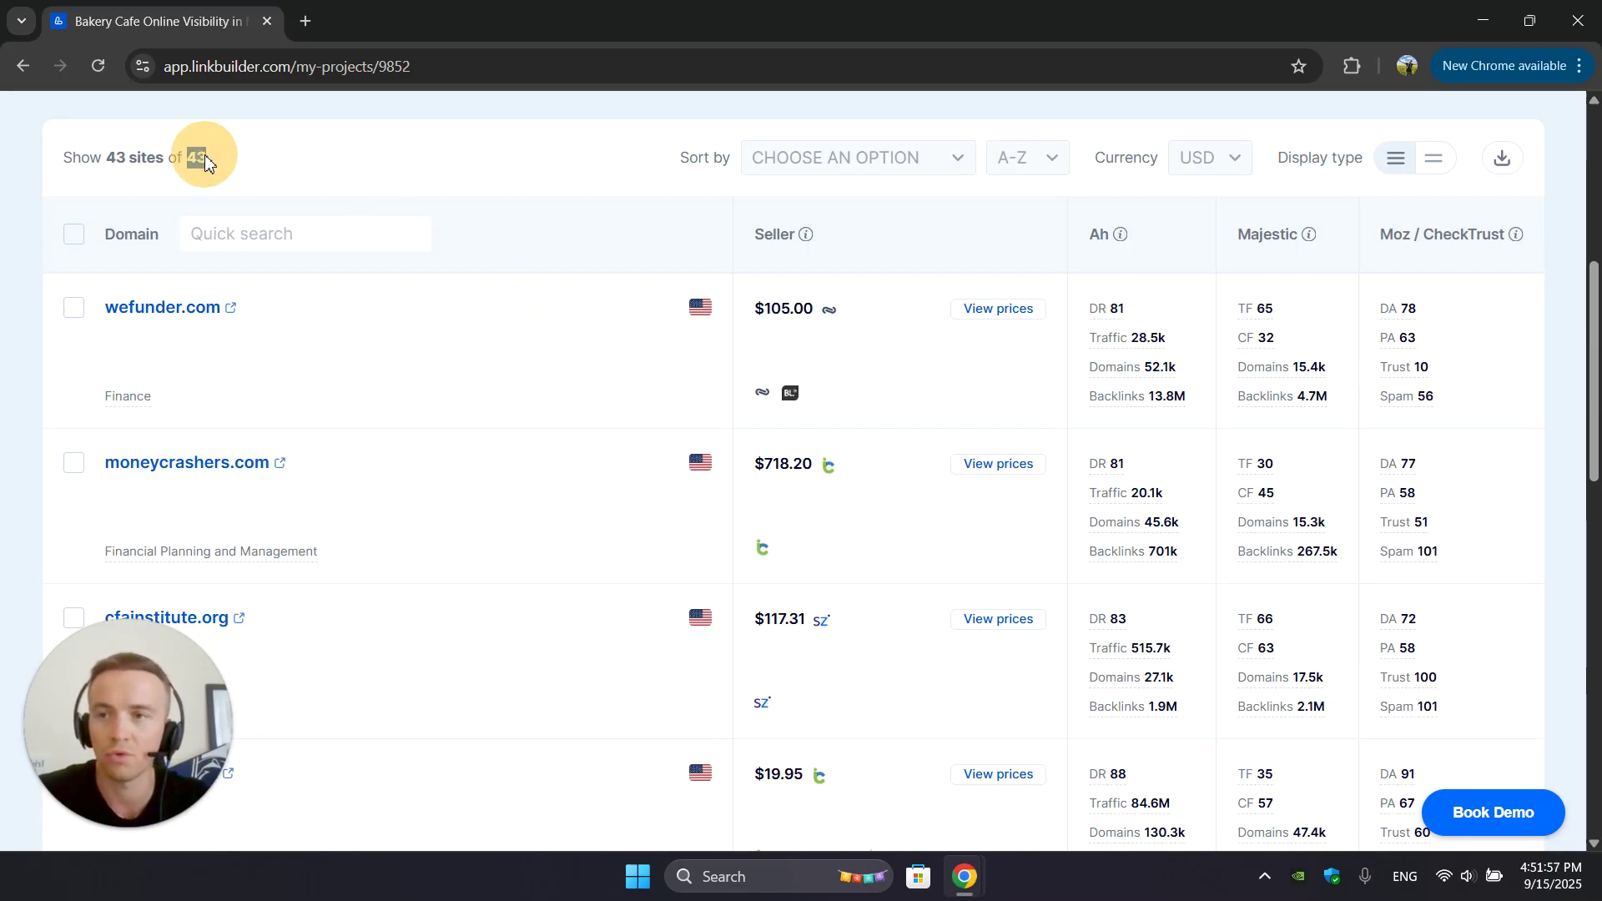
left_click(456, 167)
scroll(687, 204, "up", 1)
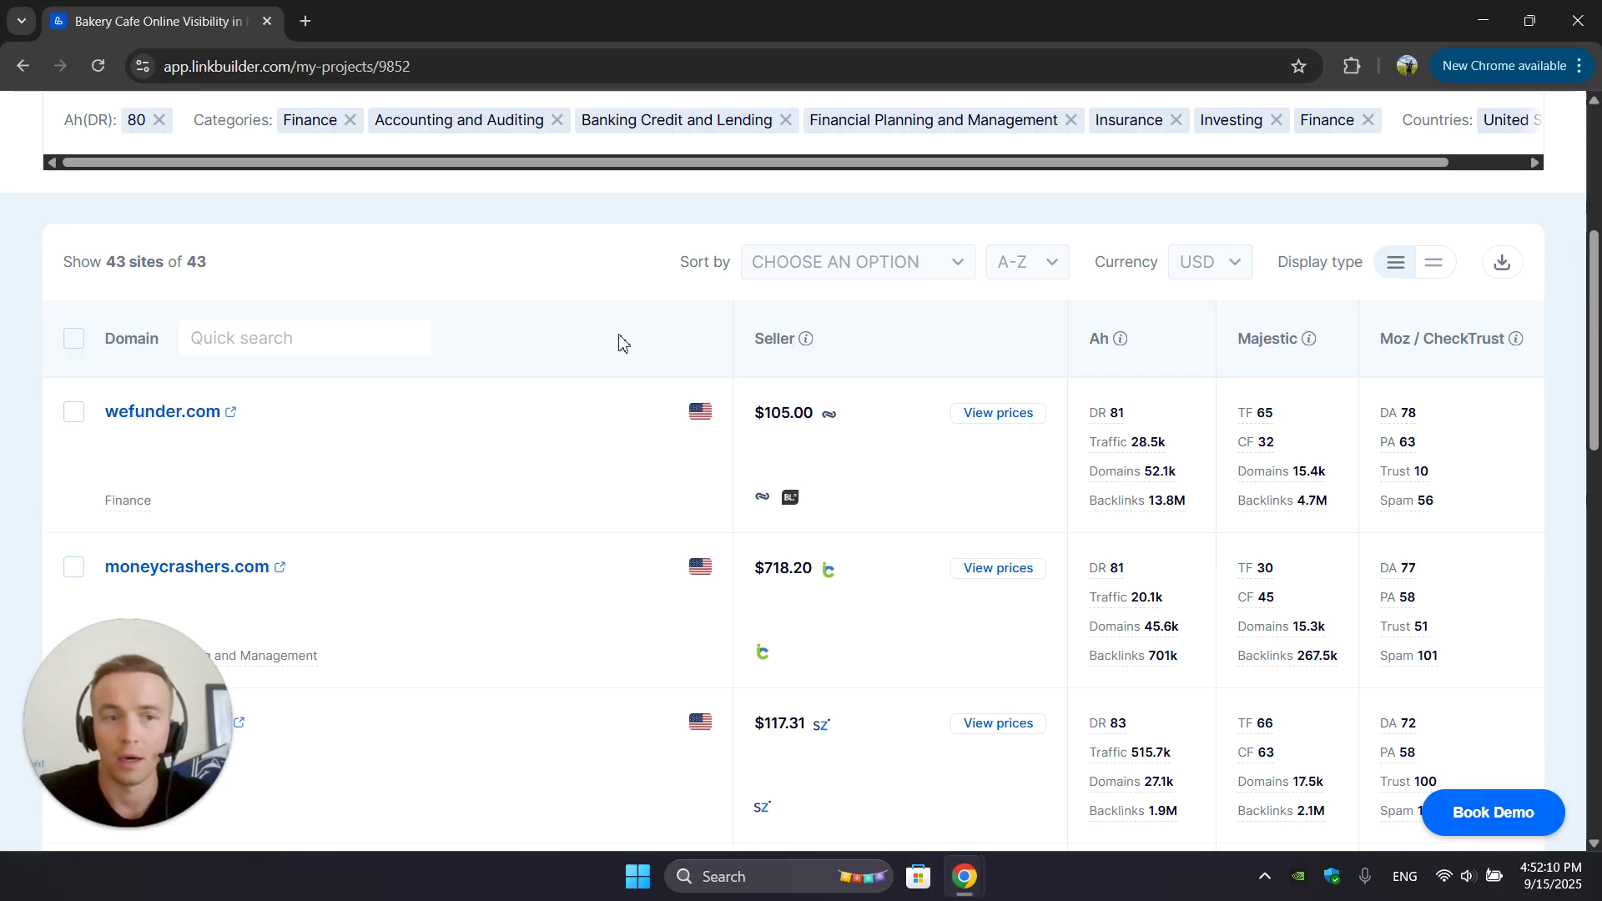
scroll(573, 343, "down", 1)
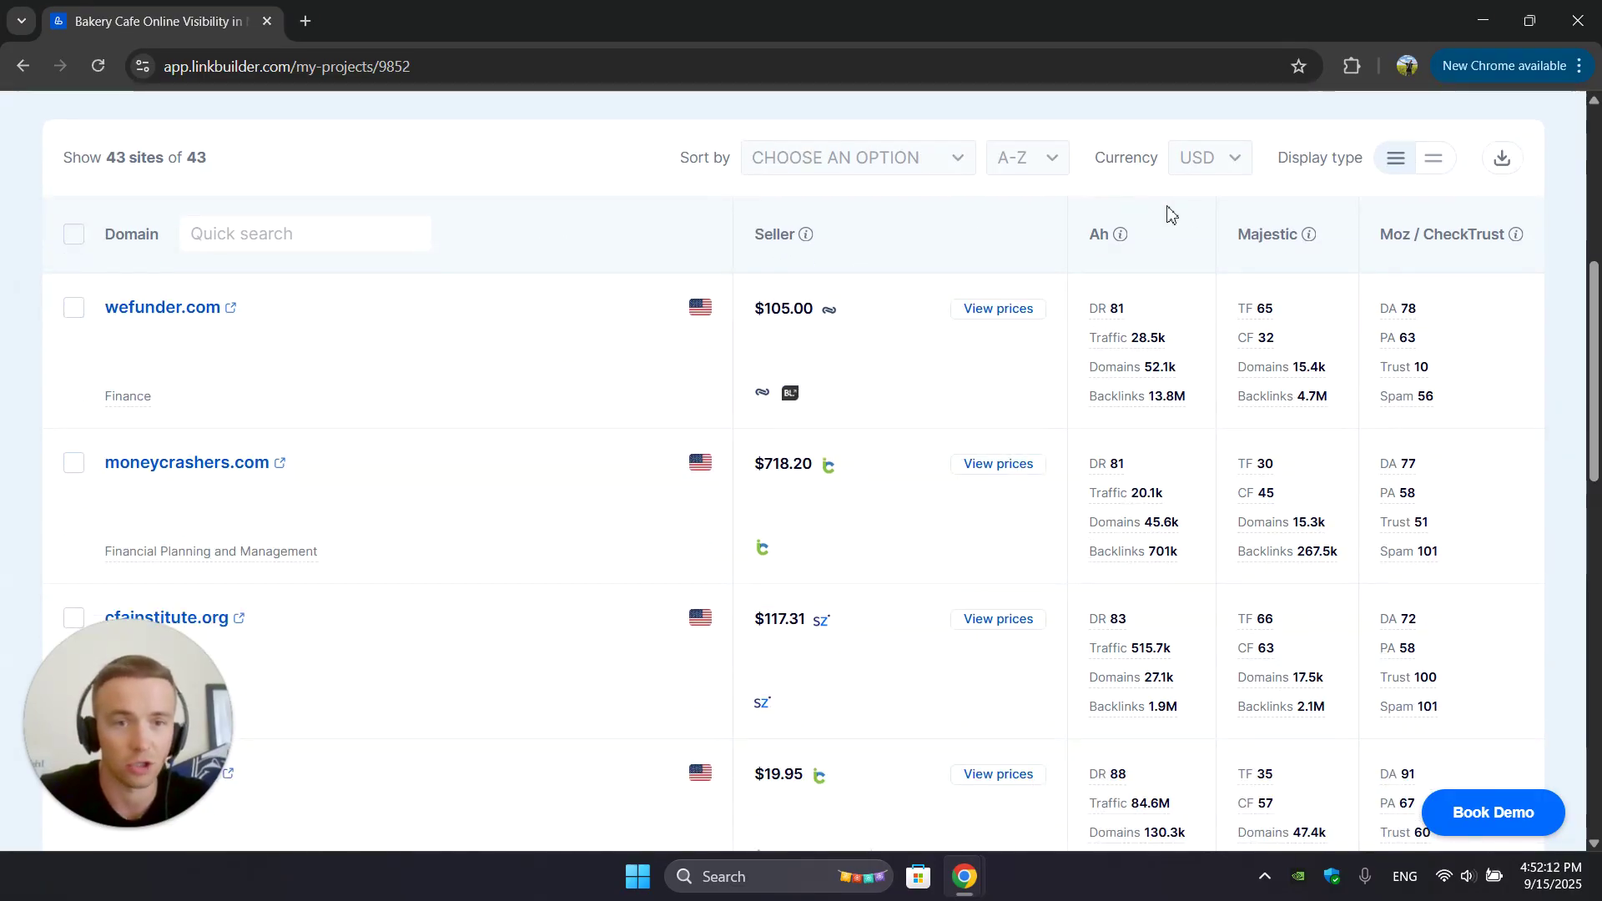
scroll(1190, 214, "down", 1)
scroll(1198, 234, "up", 2)
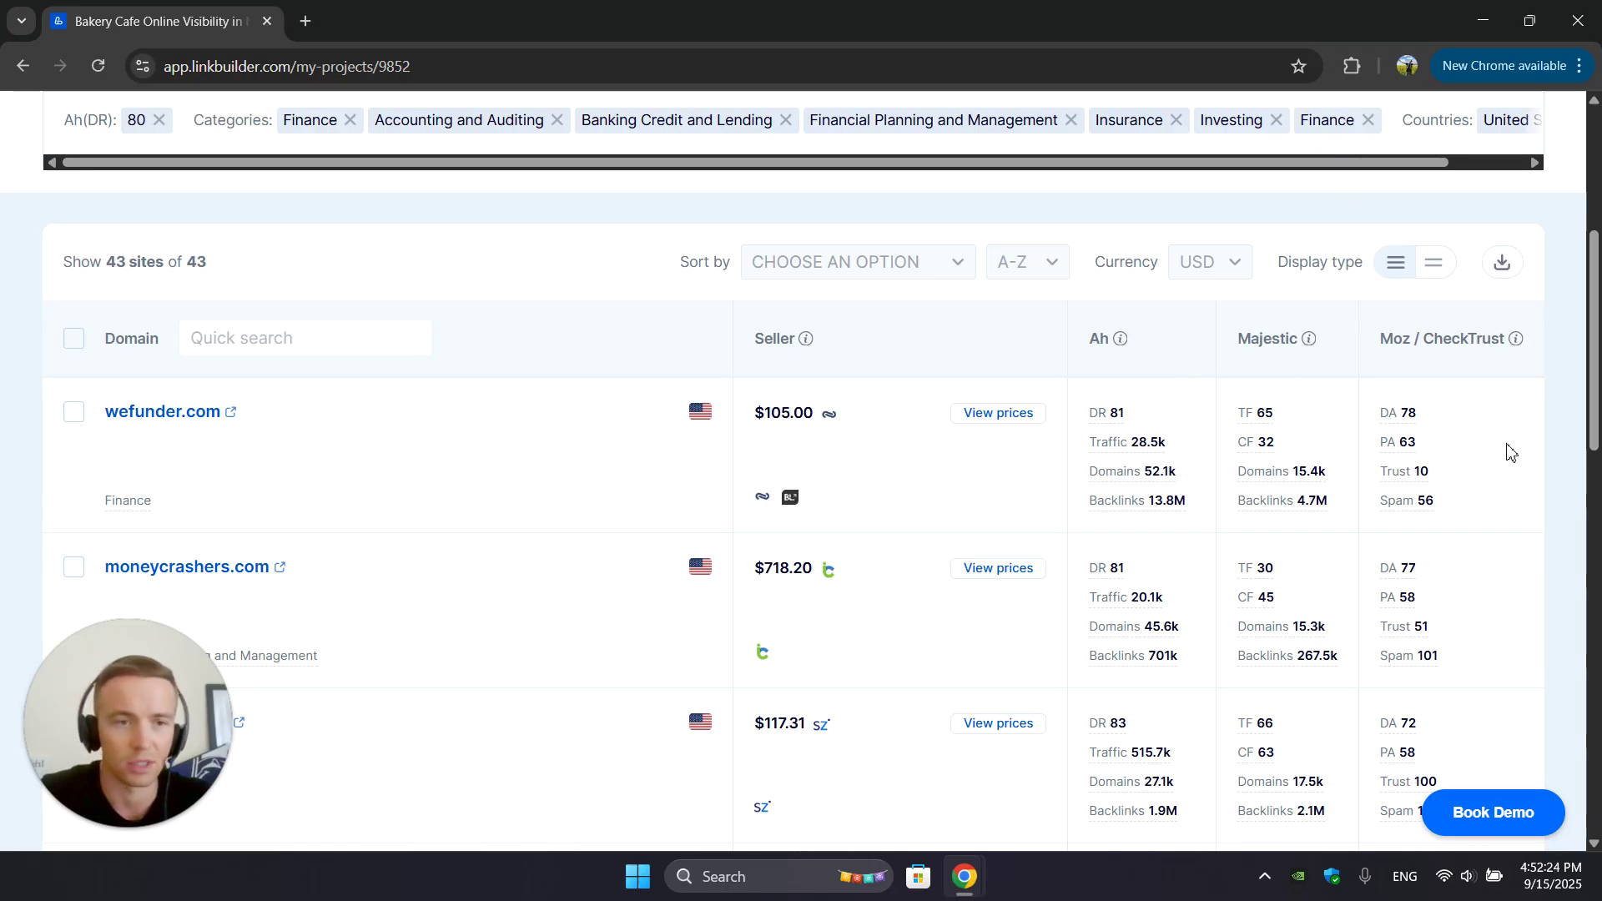
scroll(1506, 446, "down", 1)
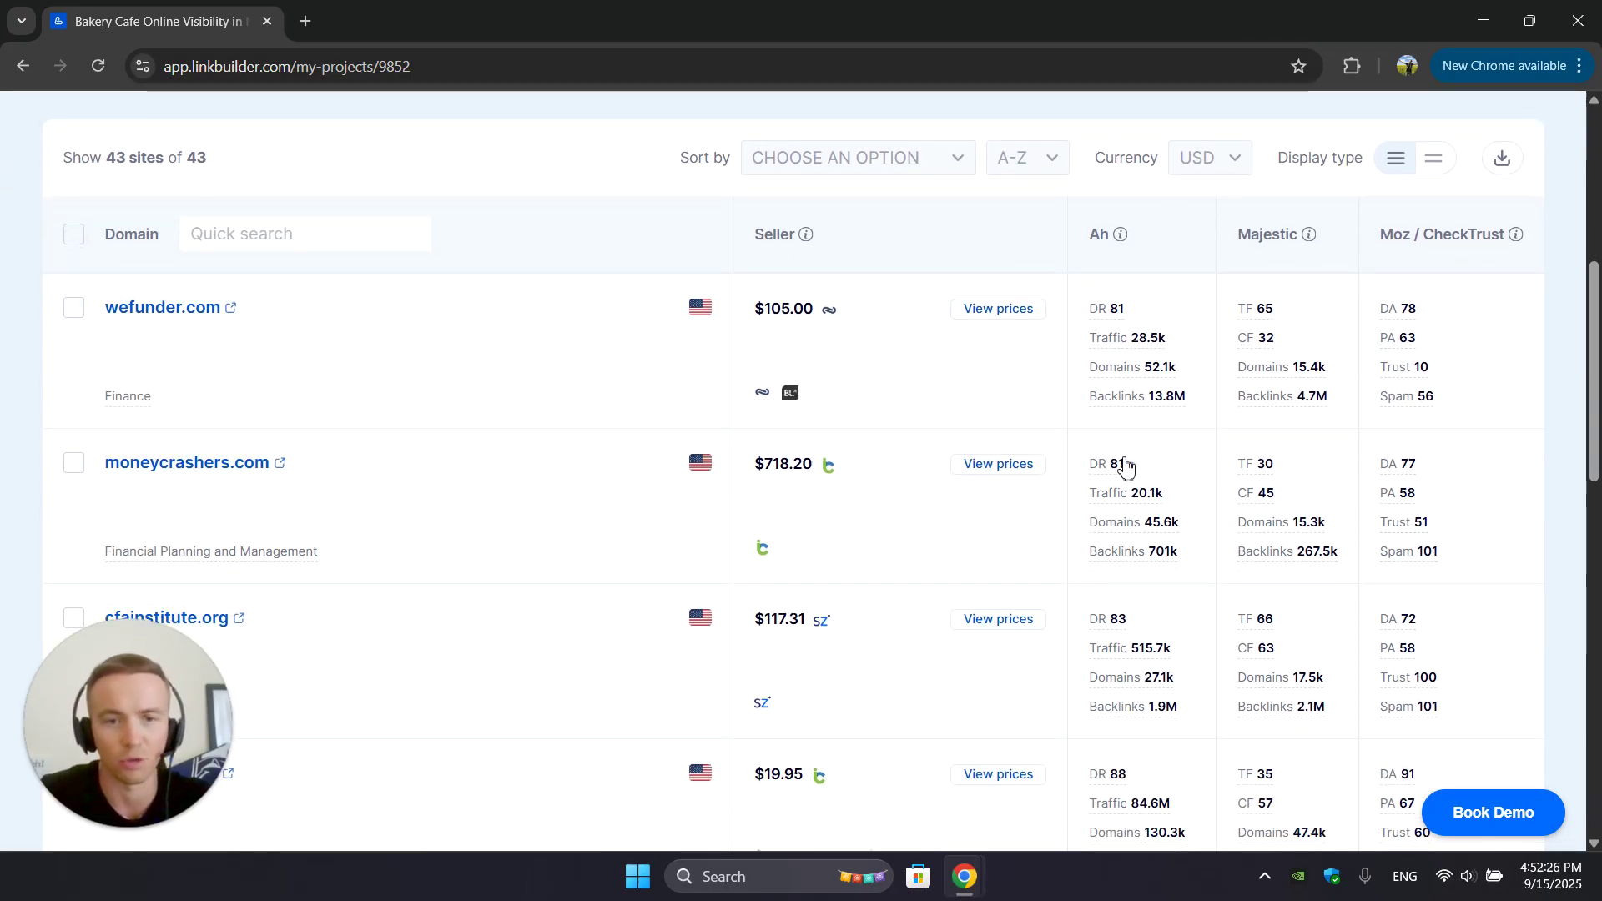
Compare all seller prices for wefunder.com, closing the price overview when done.
mouse_move(1140, 496)
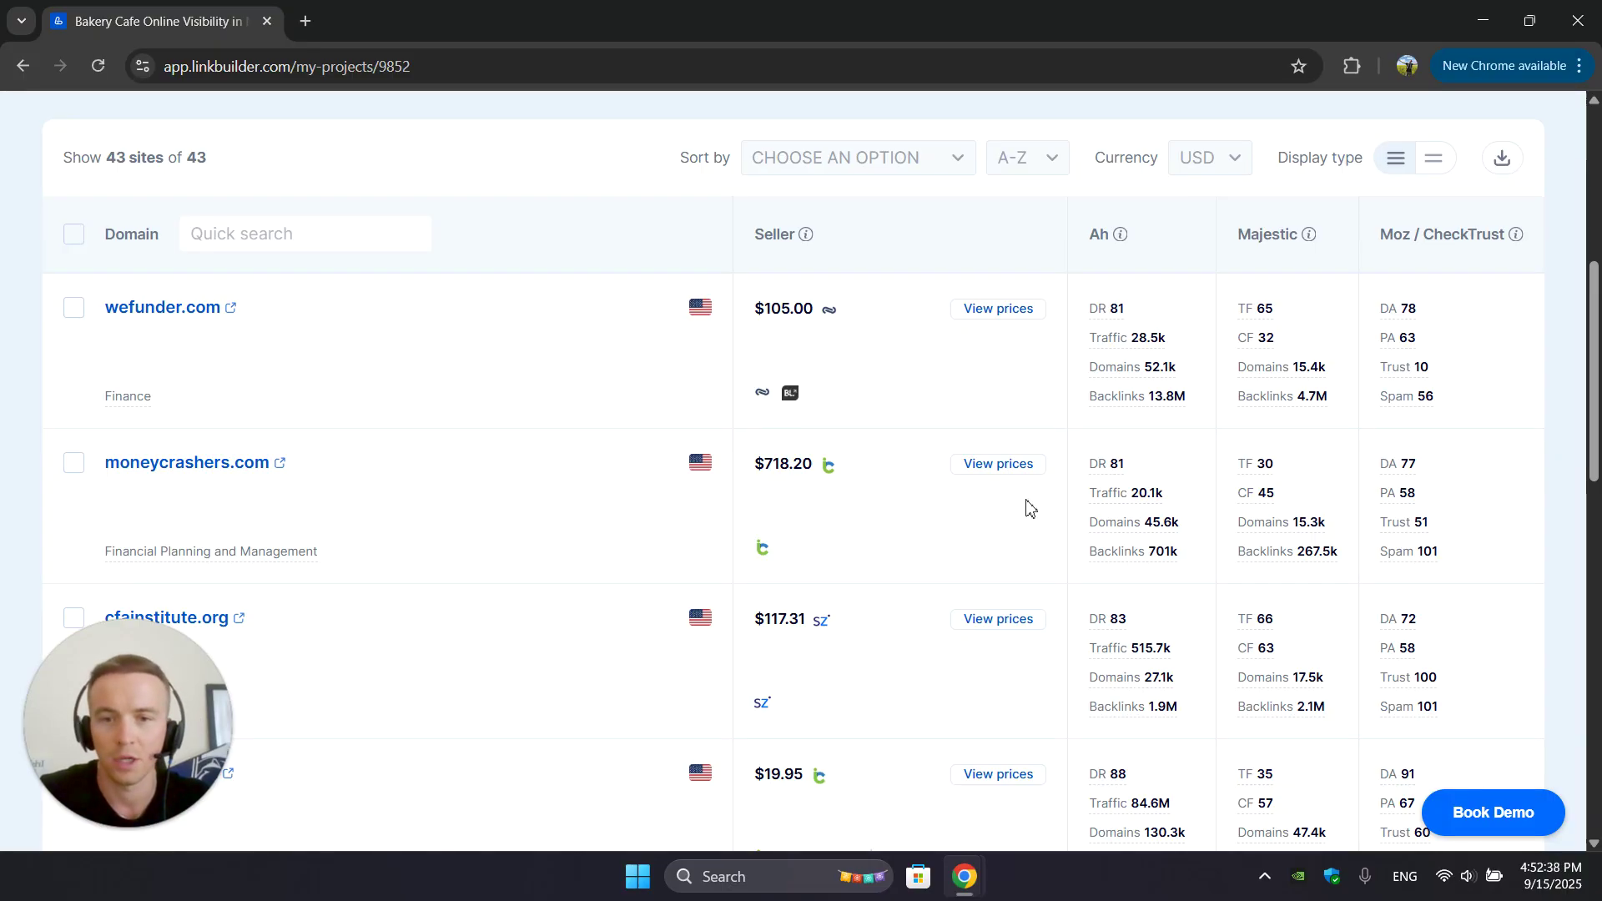
left_click(1006, 320)
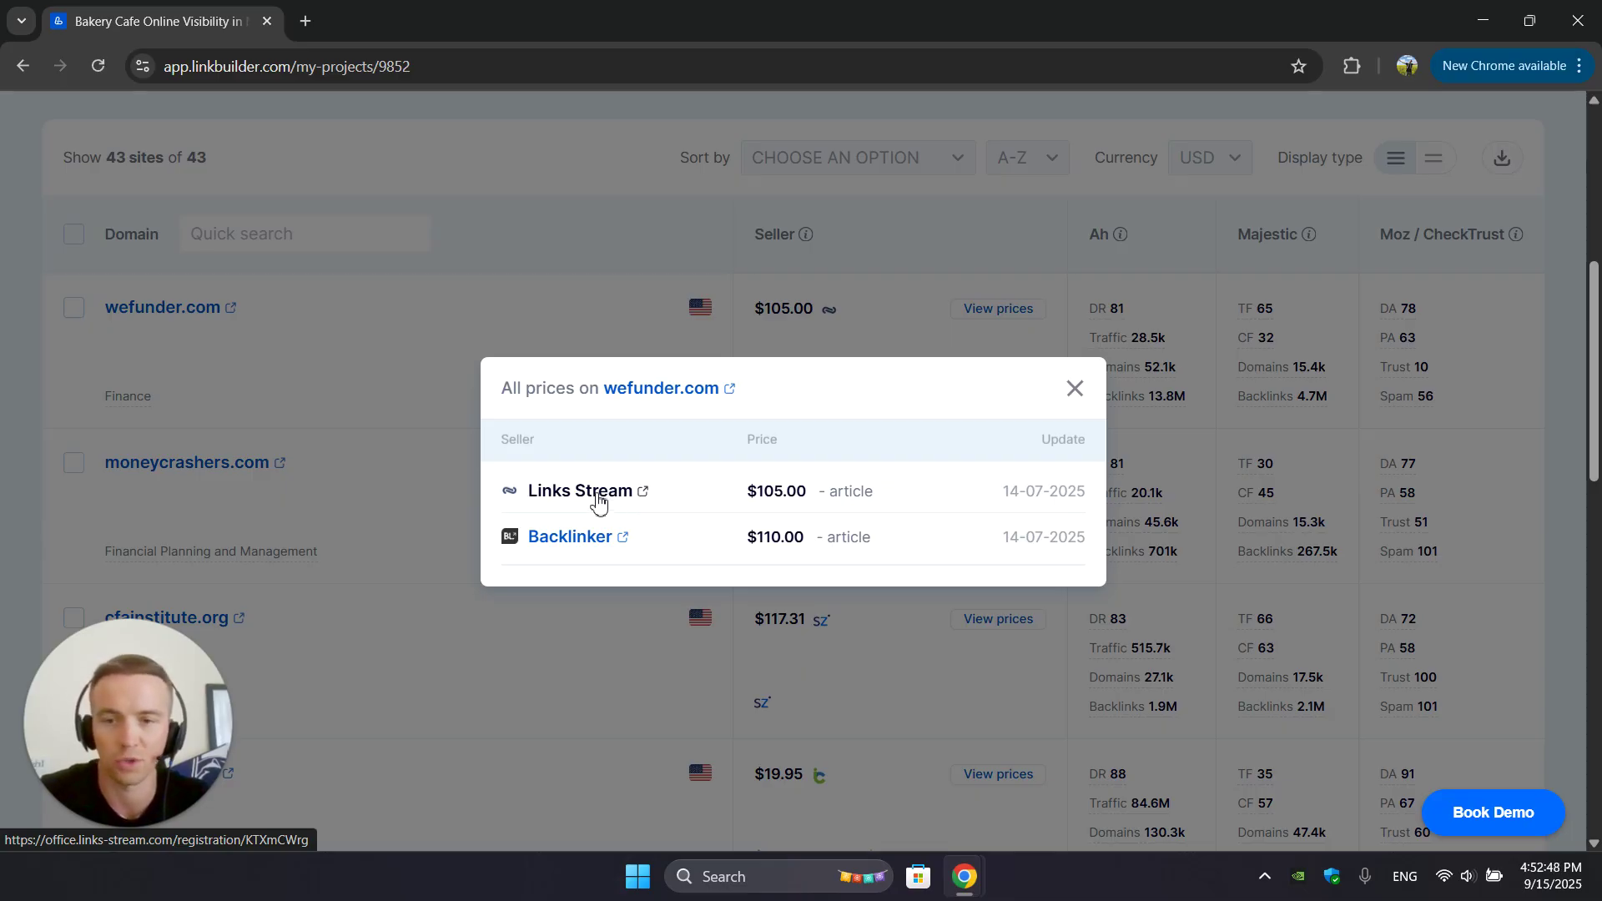
left_click(1073, 388)
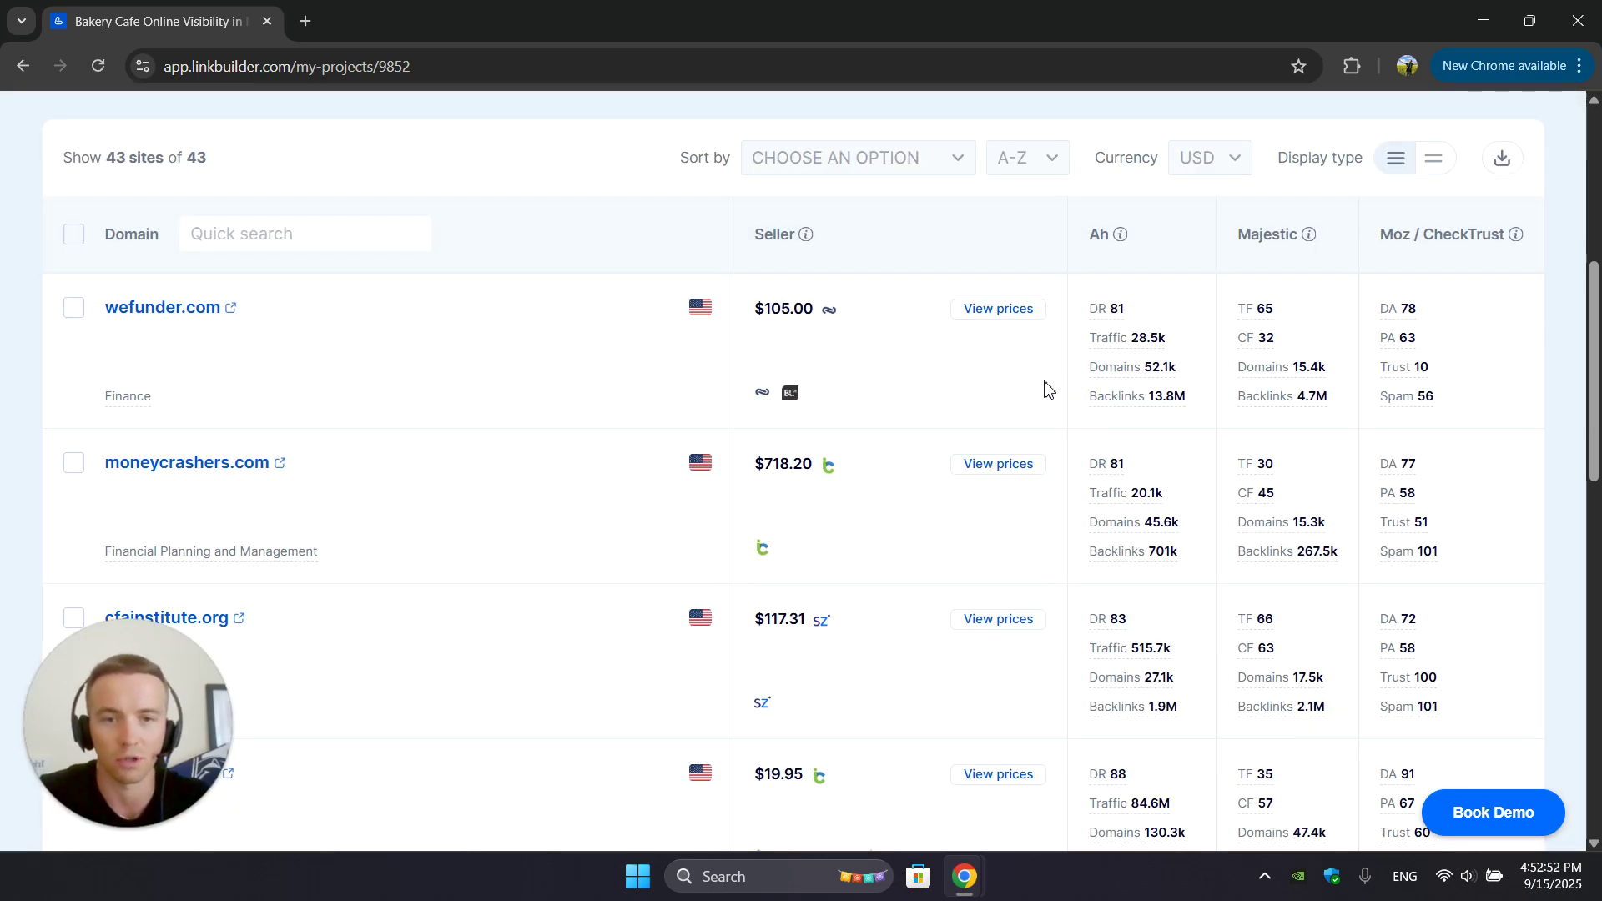
Return to the project overview and open the free backlinks project Sushi Bar SEO in Portland, Maine.
scroll(1071, 383, "up", 6)
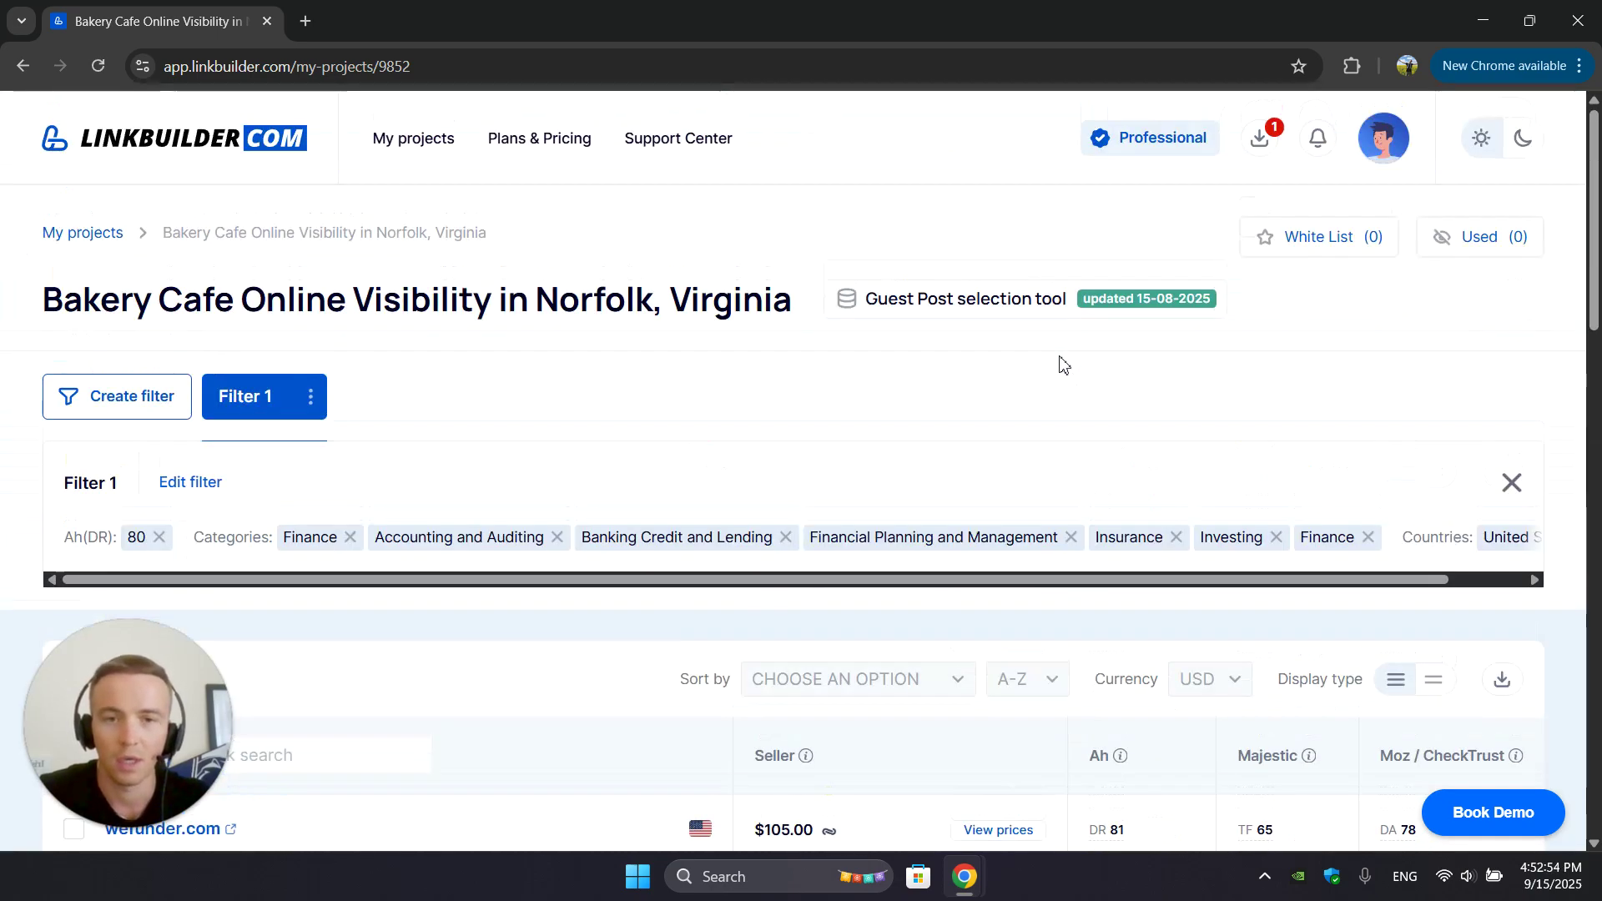
left_click(417, 142)
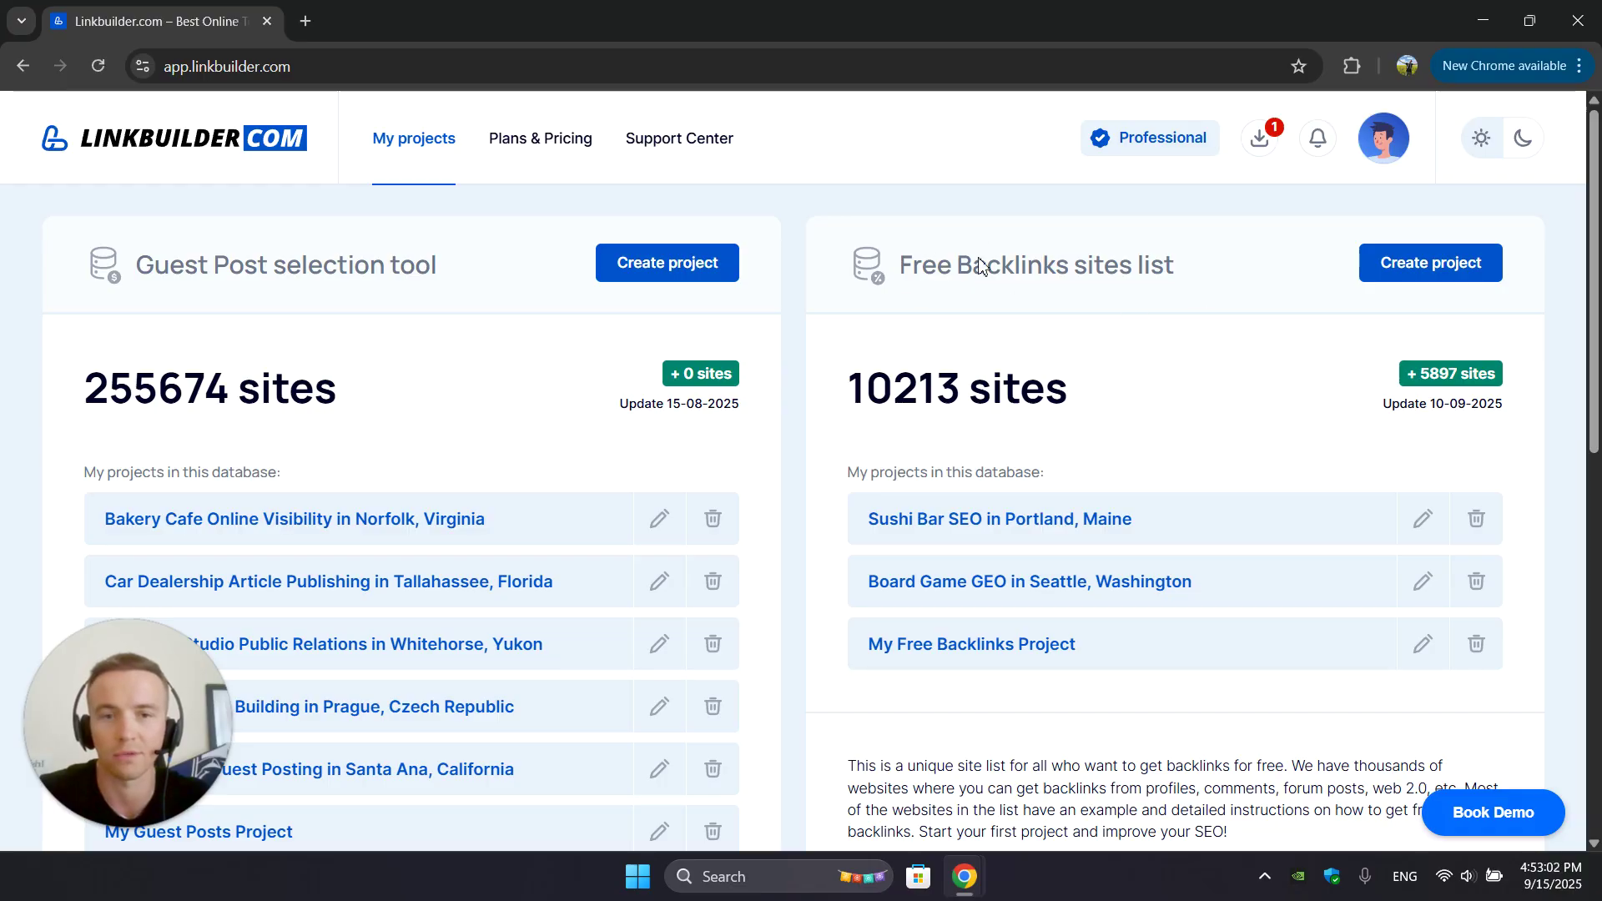
left_click_drag(844, 408, 1073, 401)
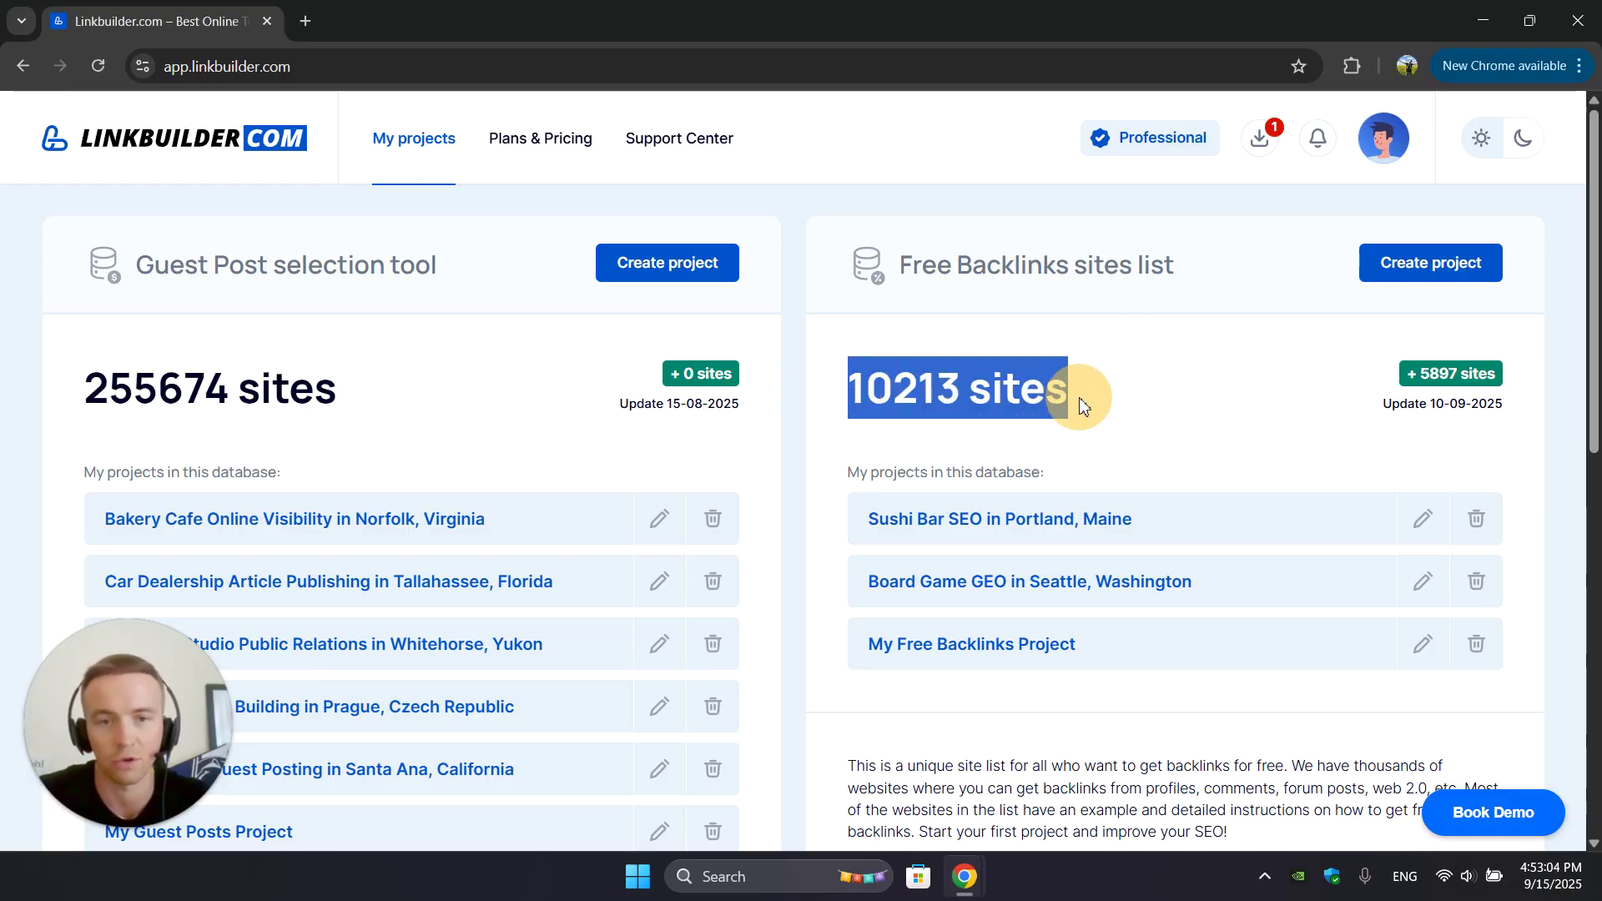
left_click(1095, 395)
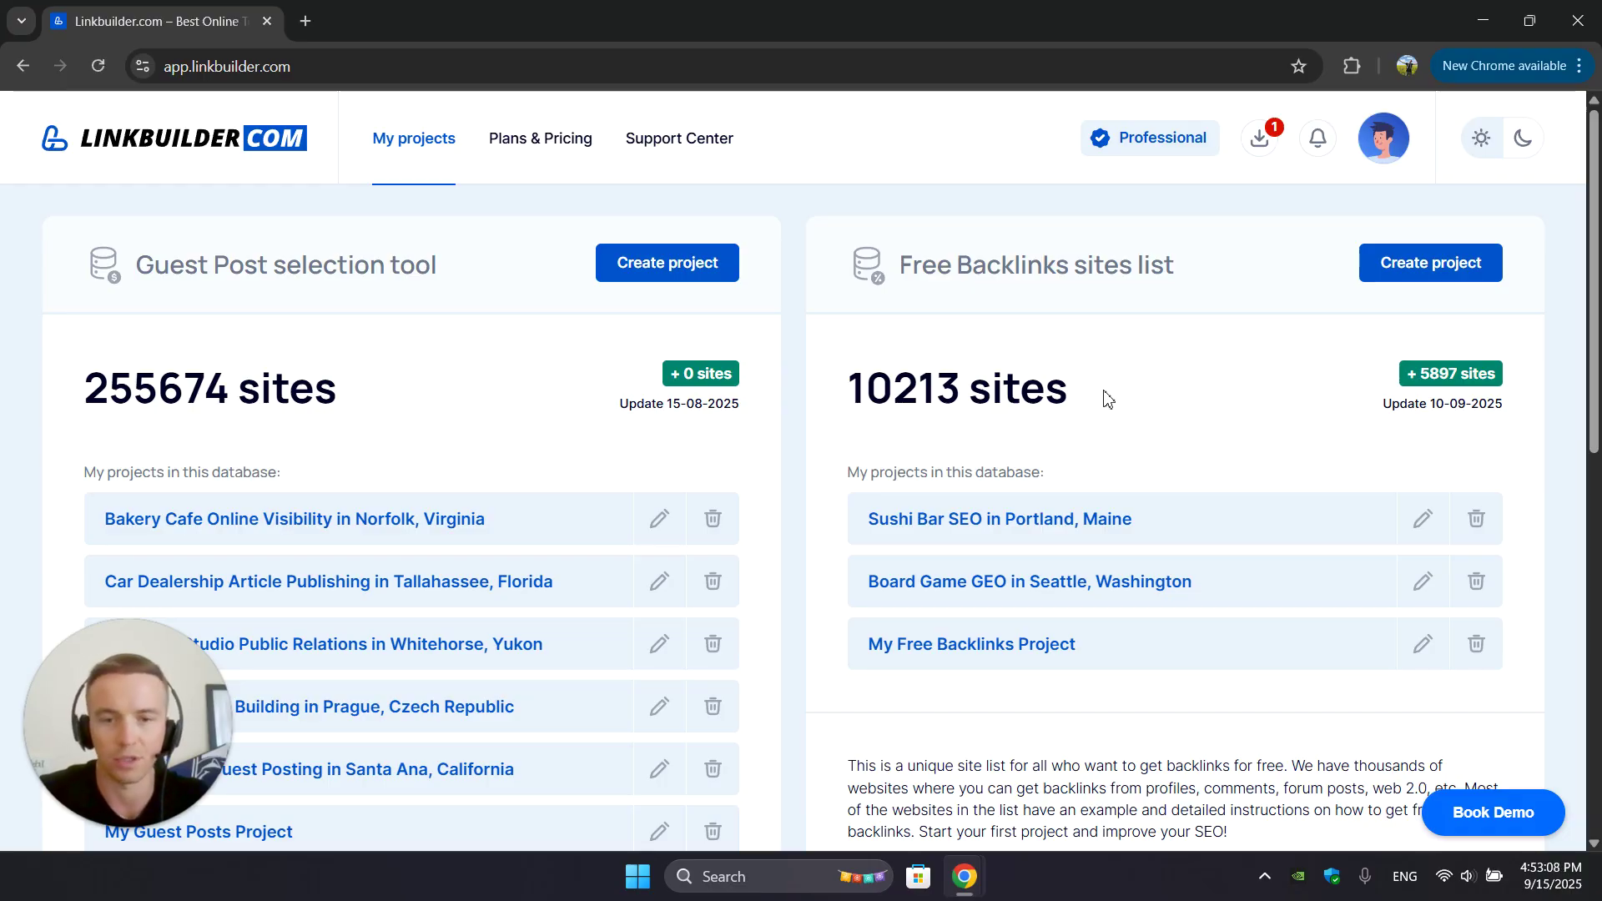
left_click(1010, 518)
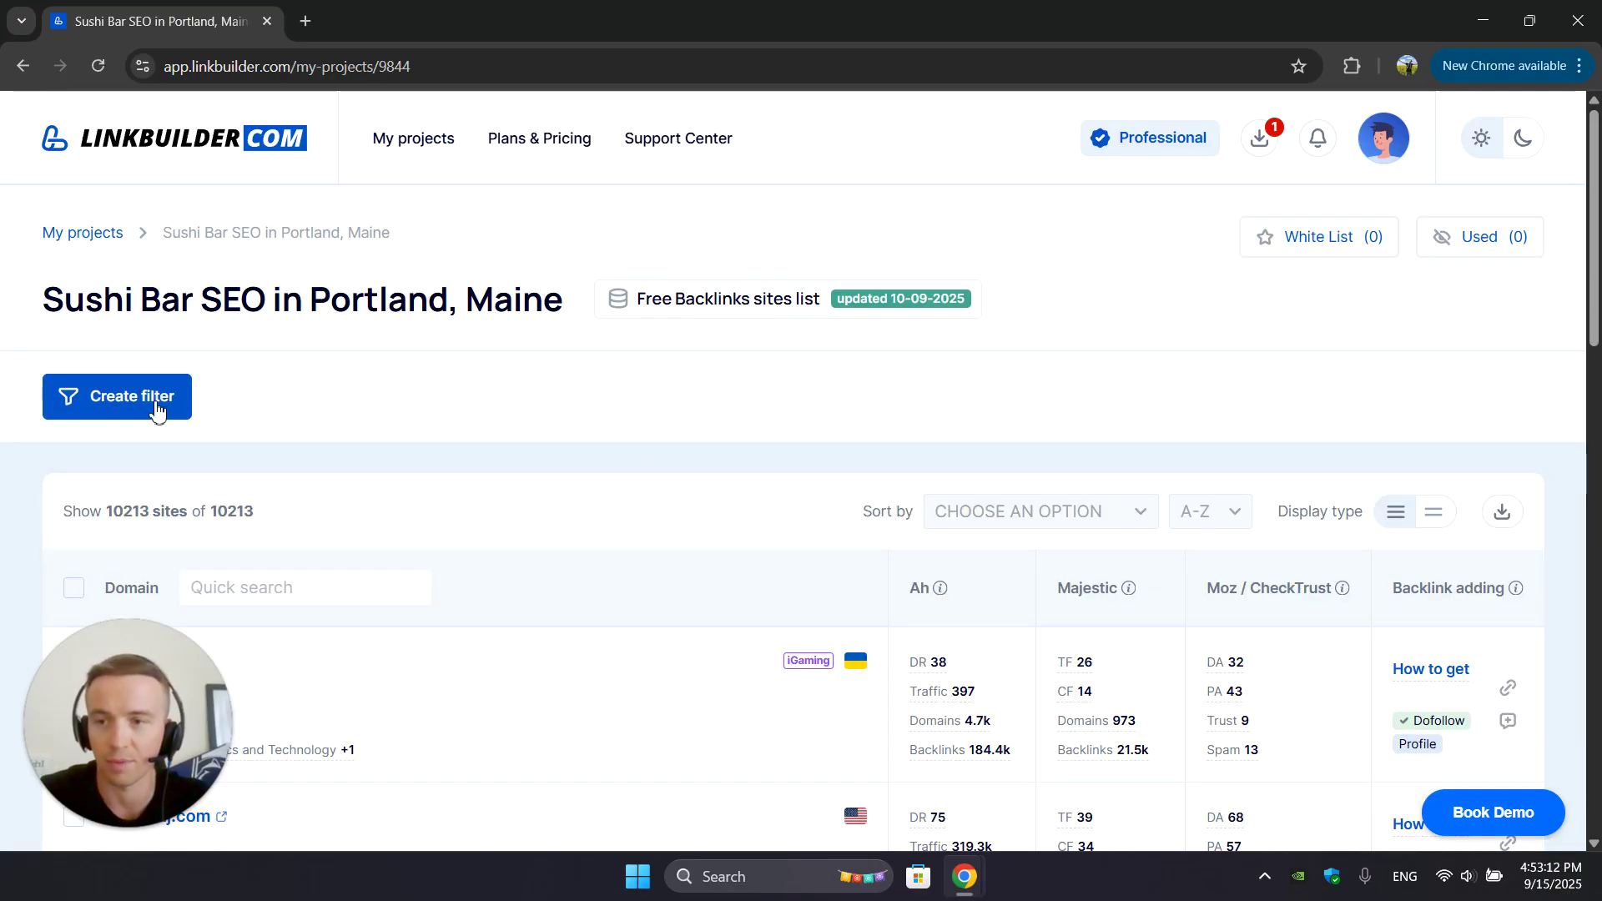
Start a filter for the free backlinks sites with an Ah DR from 80.
left_click(159, 409)
scroll(1076, 568, "down", 5)
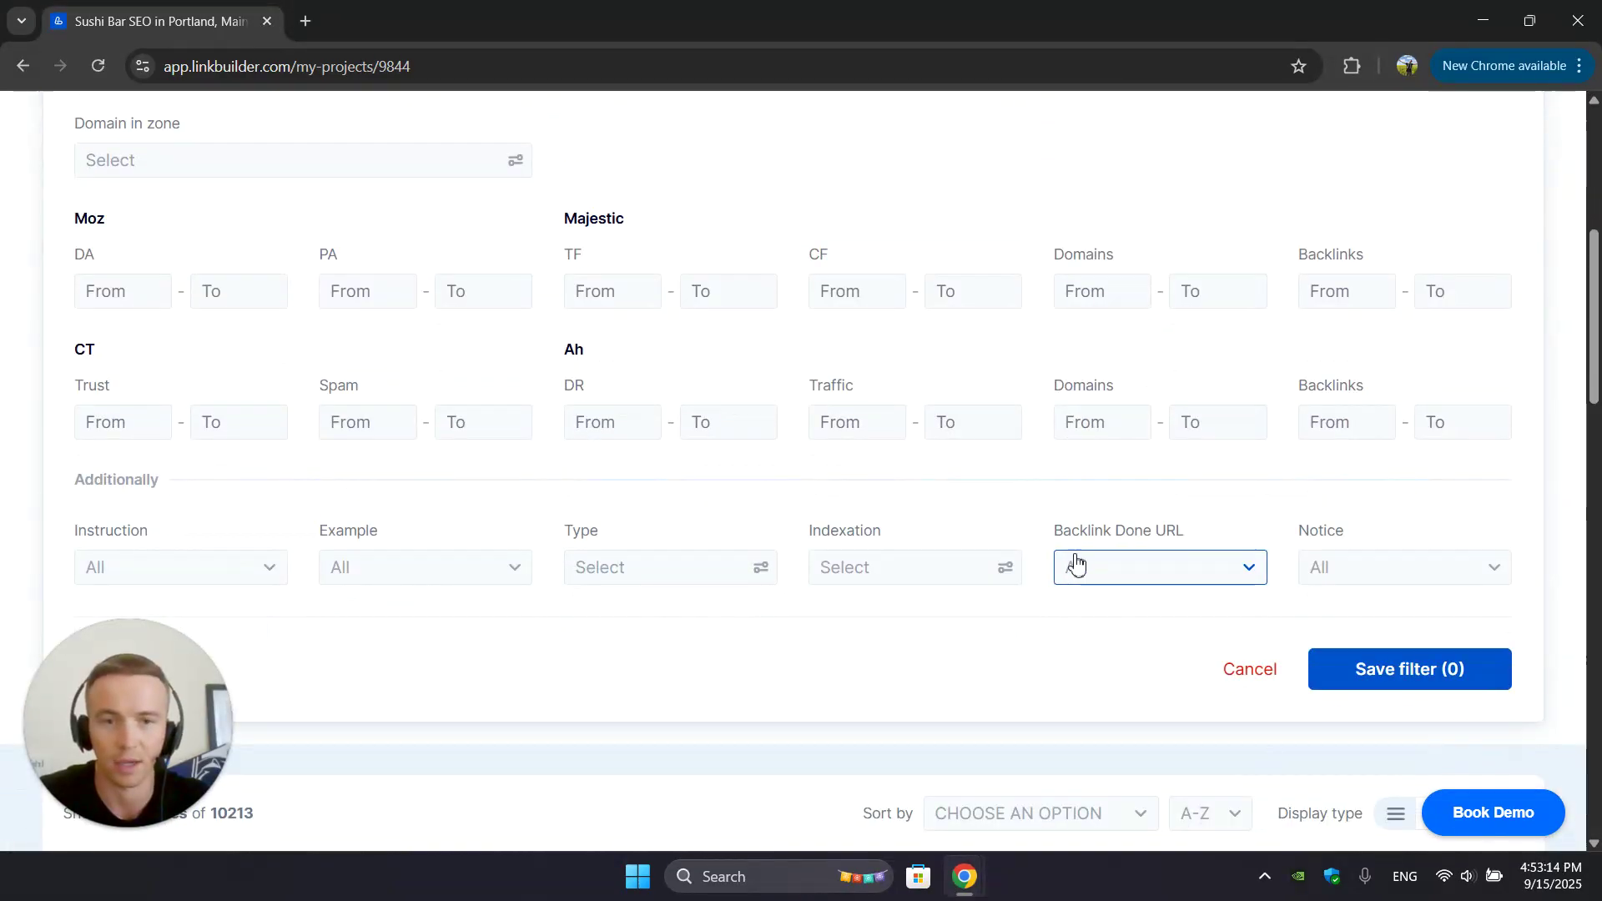
left_click(630, 434)
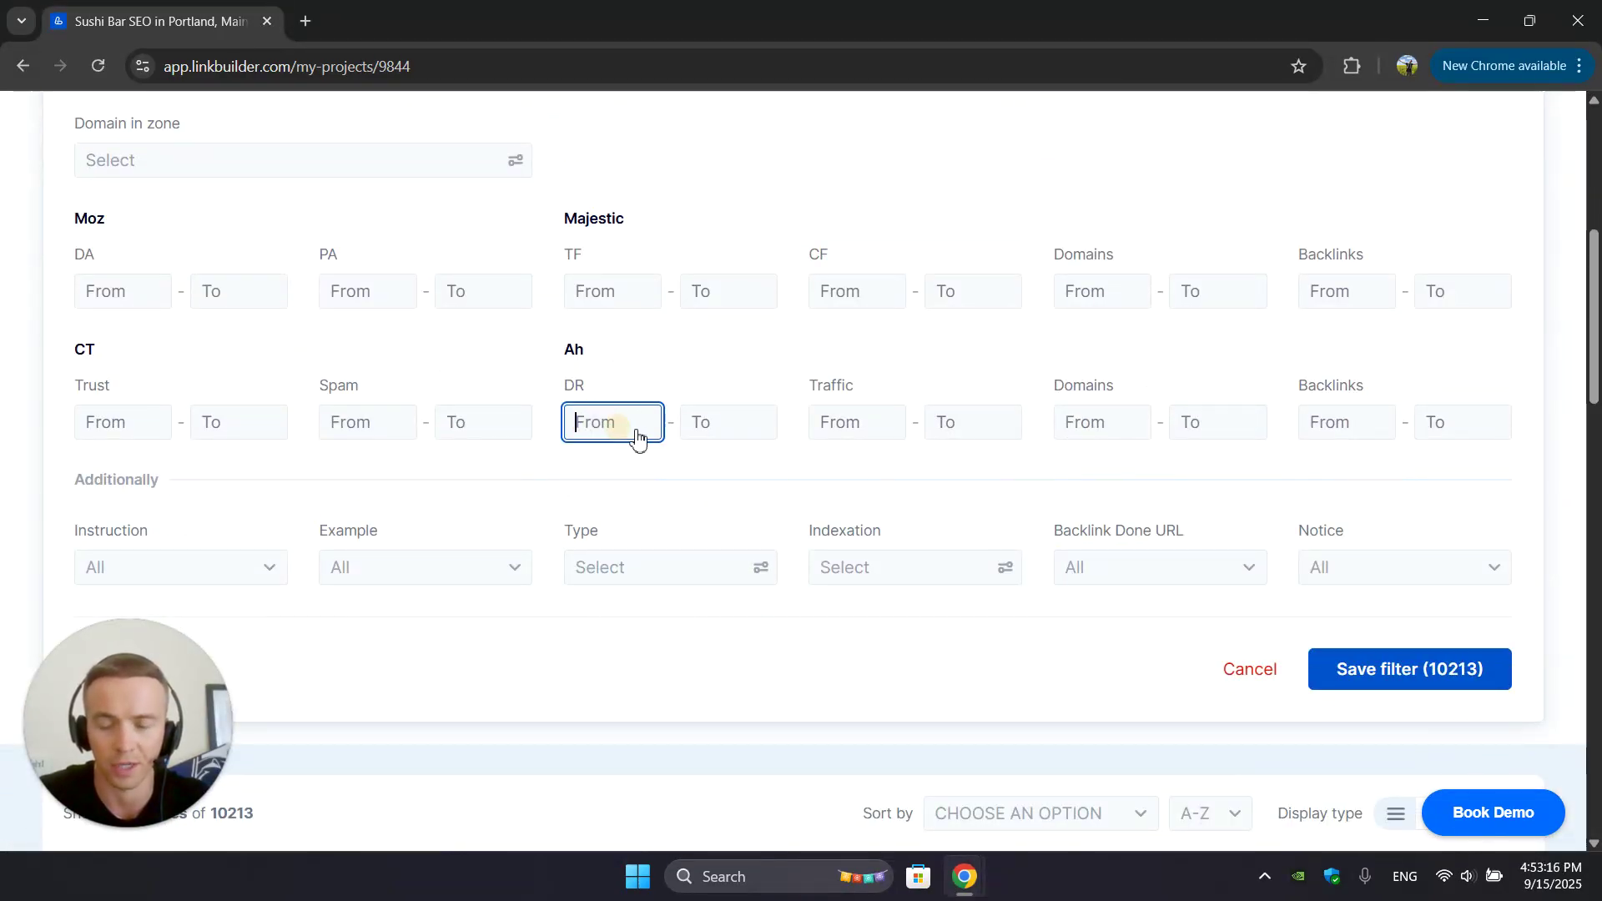
type("80")
Add the Finance category with all its subcategories to the new filter.
scroll(636, 436, "up", 3)
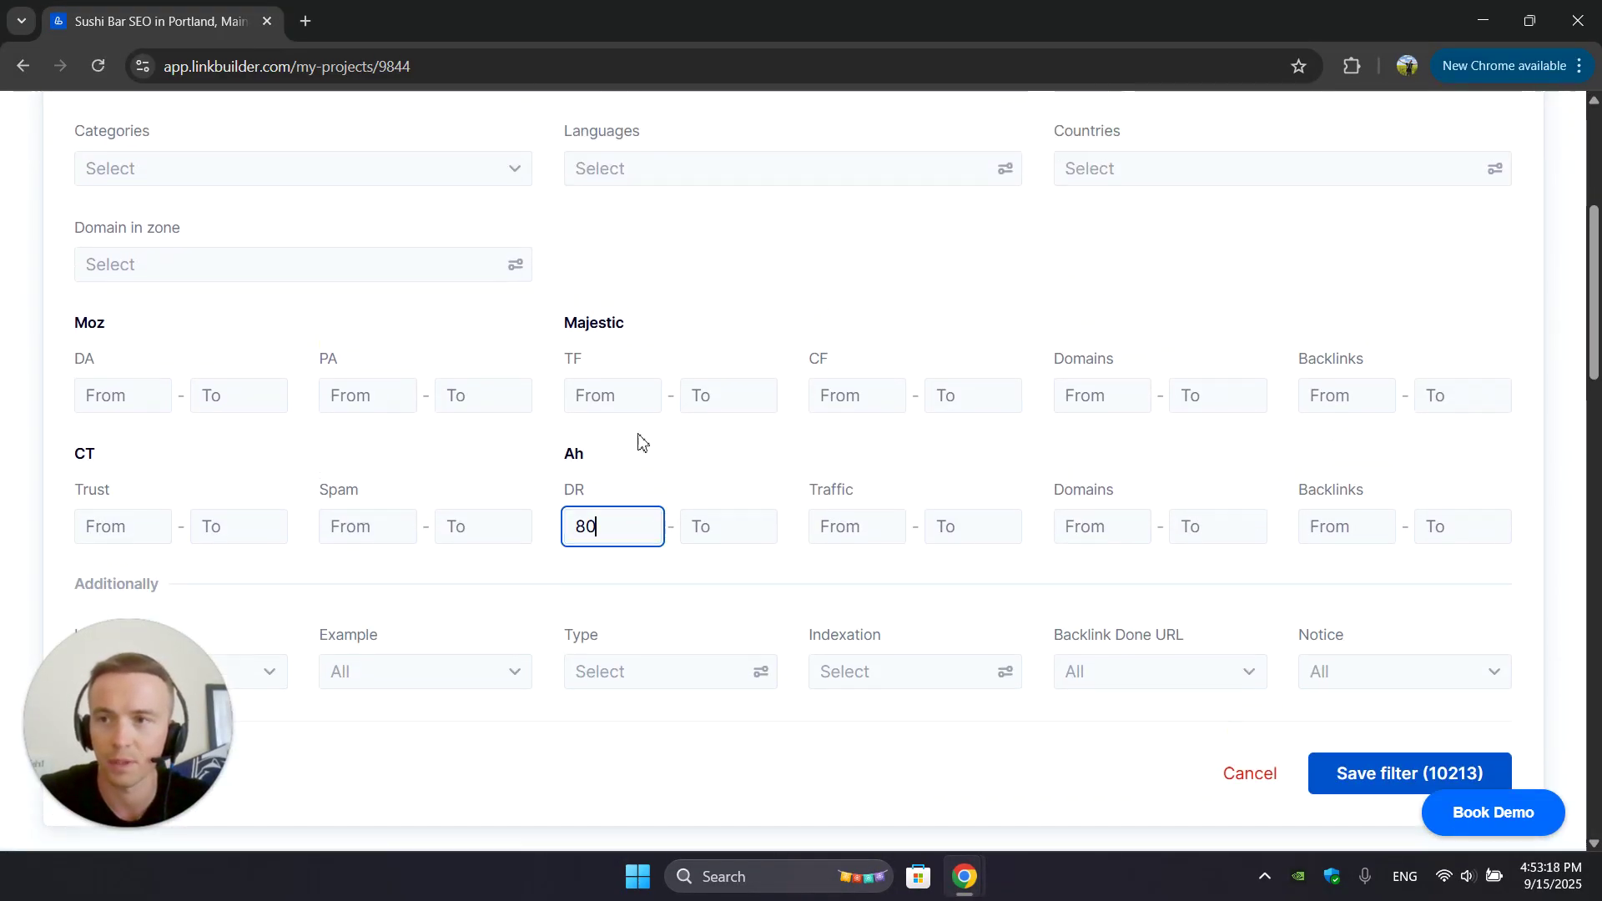
left_click(384, 288)
left_click(212, 331)
type("fina")
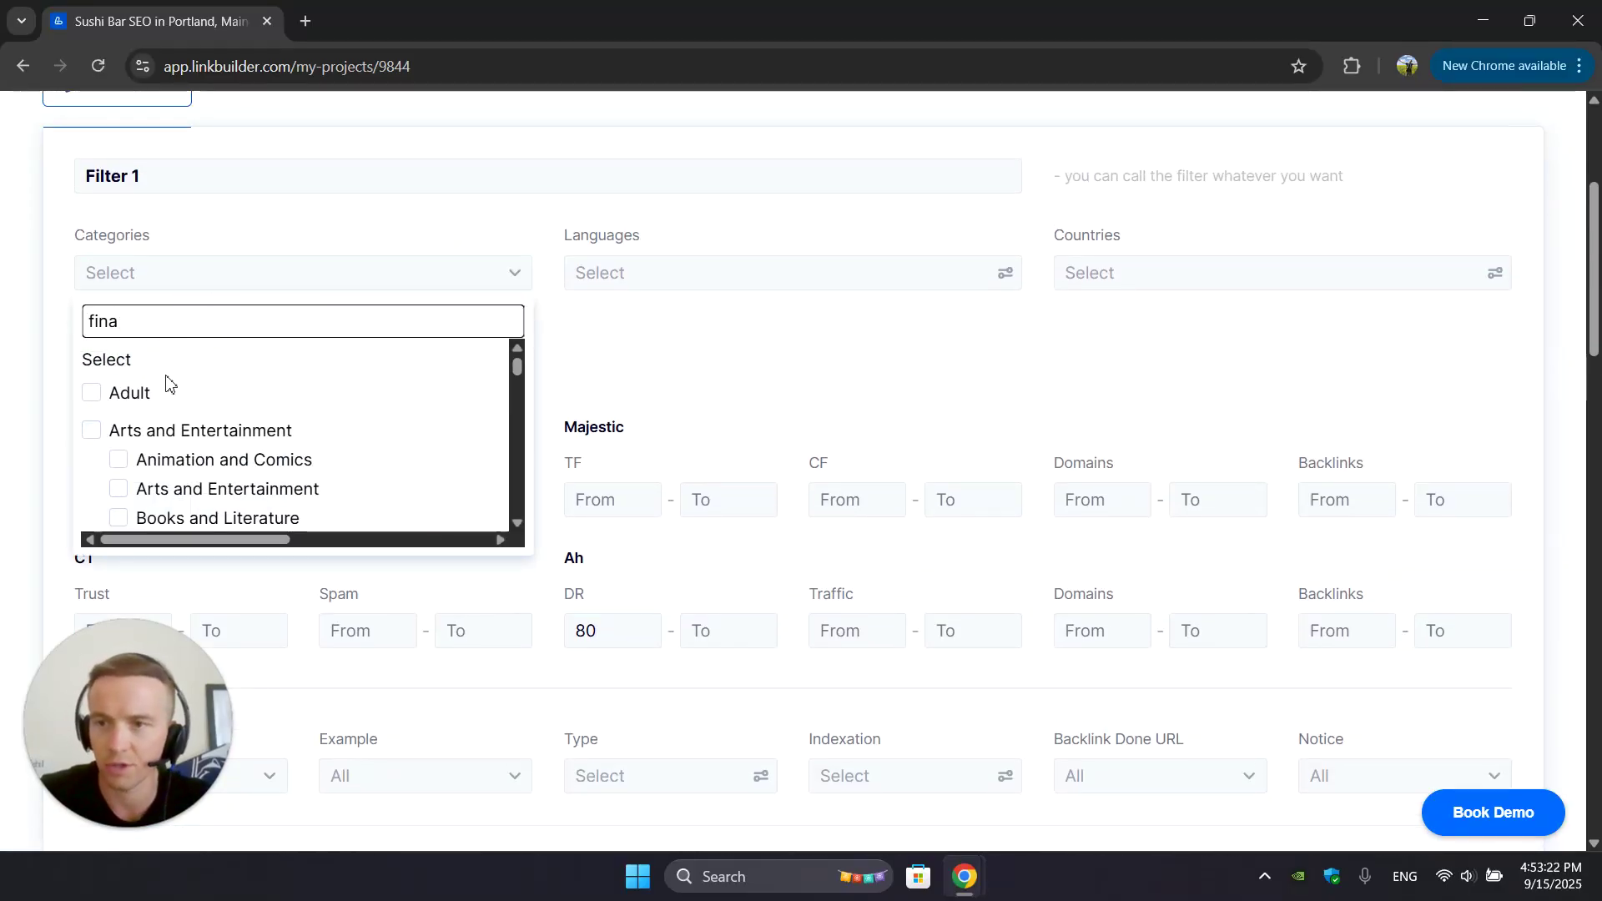
left_click(110, 399)
left_click(758, 387)
Restrict the new filter to sites from the United States and save it.
left_click(1101, 312)
left_click(1046, 356)
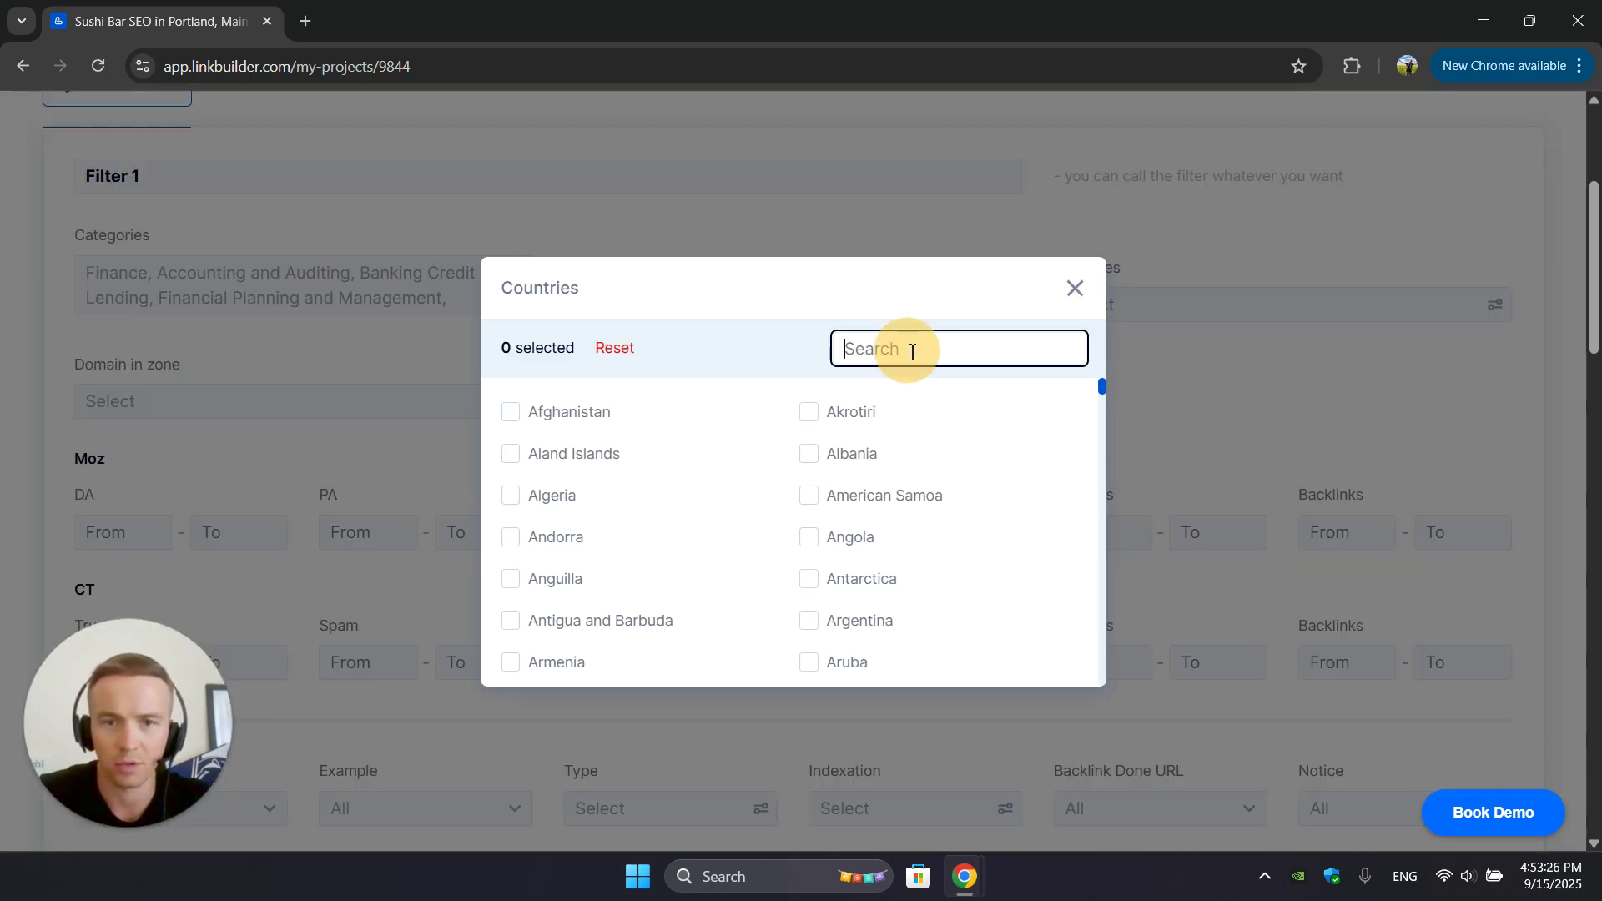
type("uni")
left_click(576, 521)
left_click(1075, 356)
scroll(1335, 422, "down", 6)
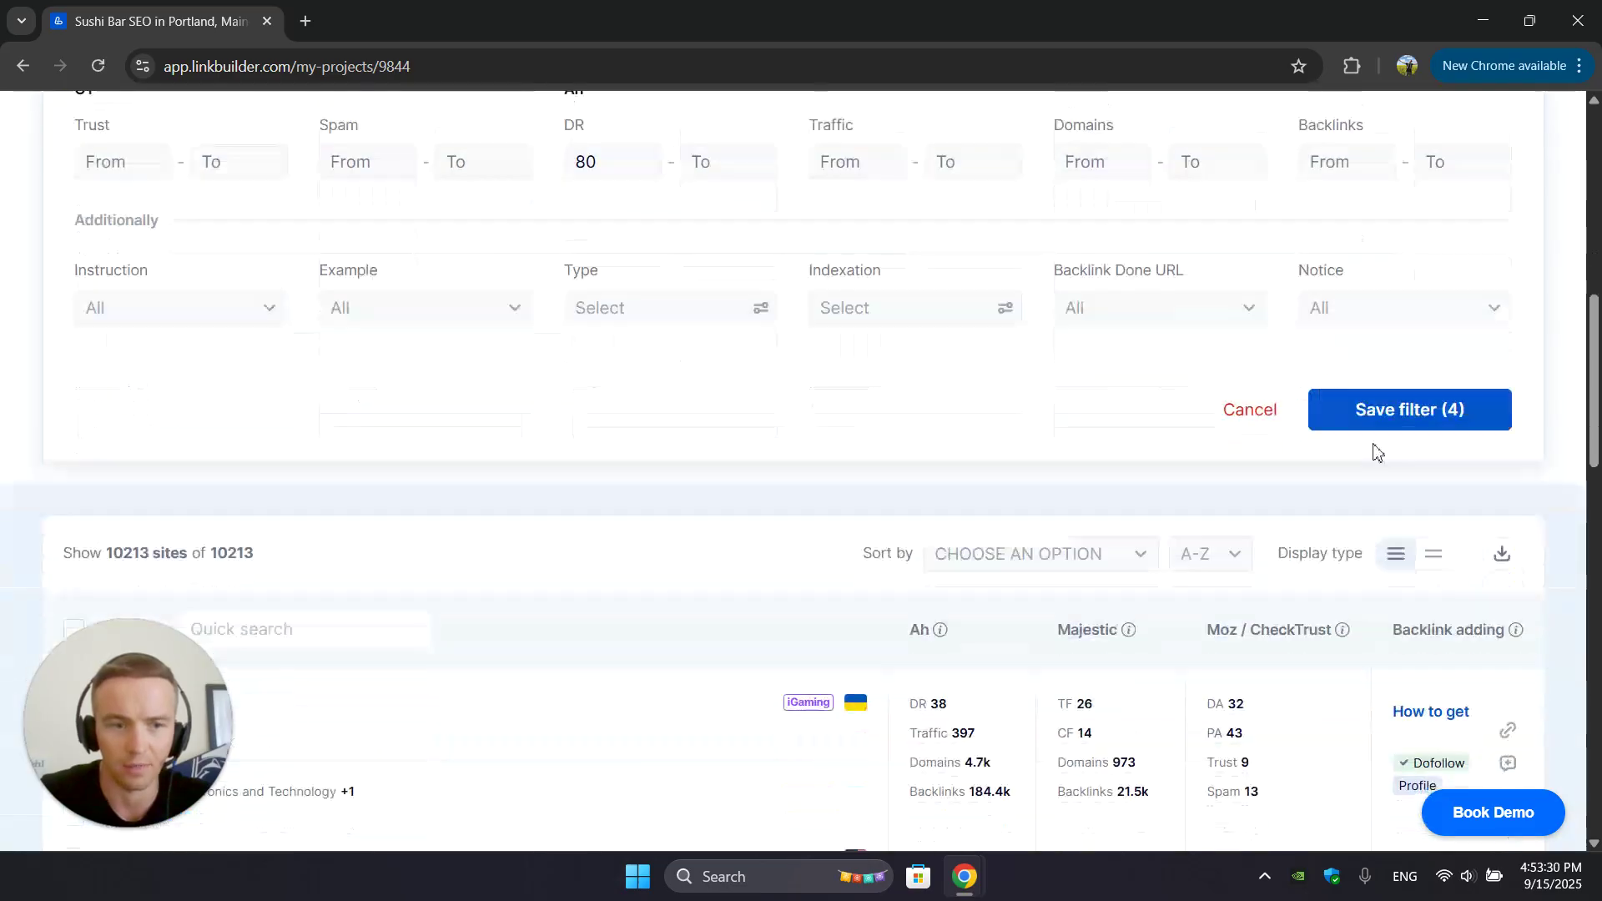
left_click(1416, 411)
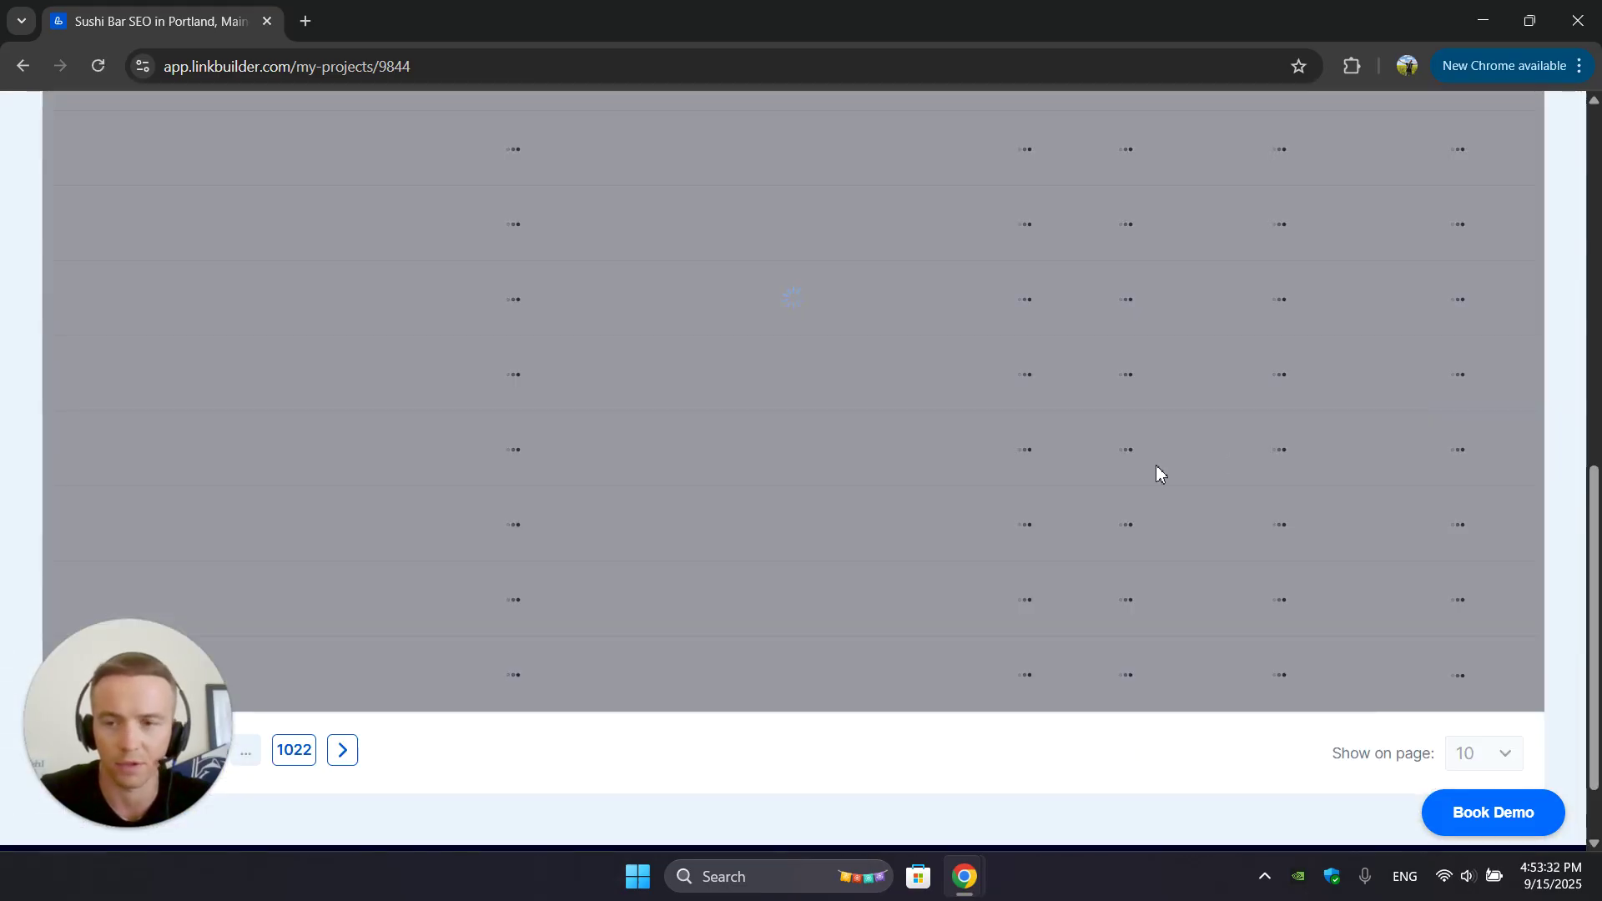
Review the free backlink sites that match Filter 1, including their metrics, link types and indexation.
scroll(480, 427, "up", 3)
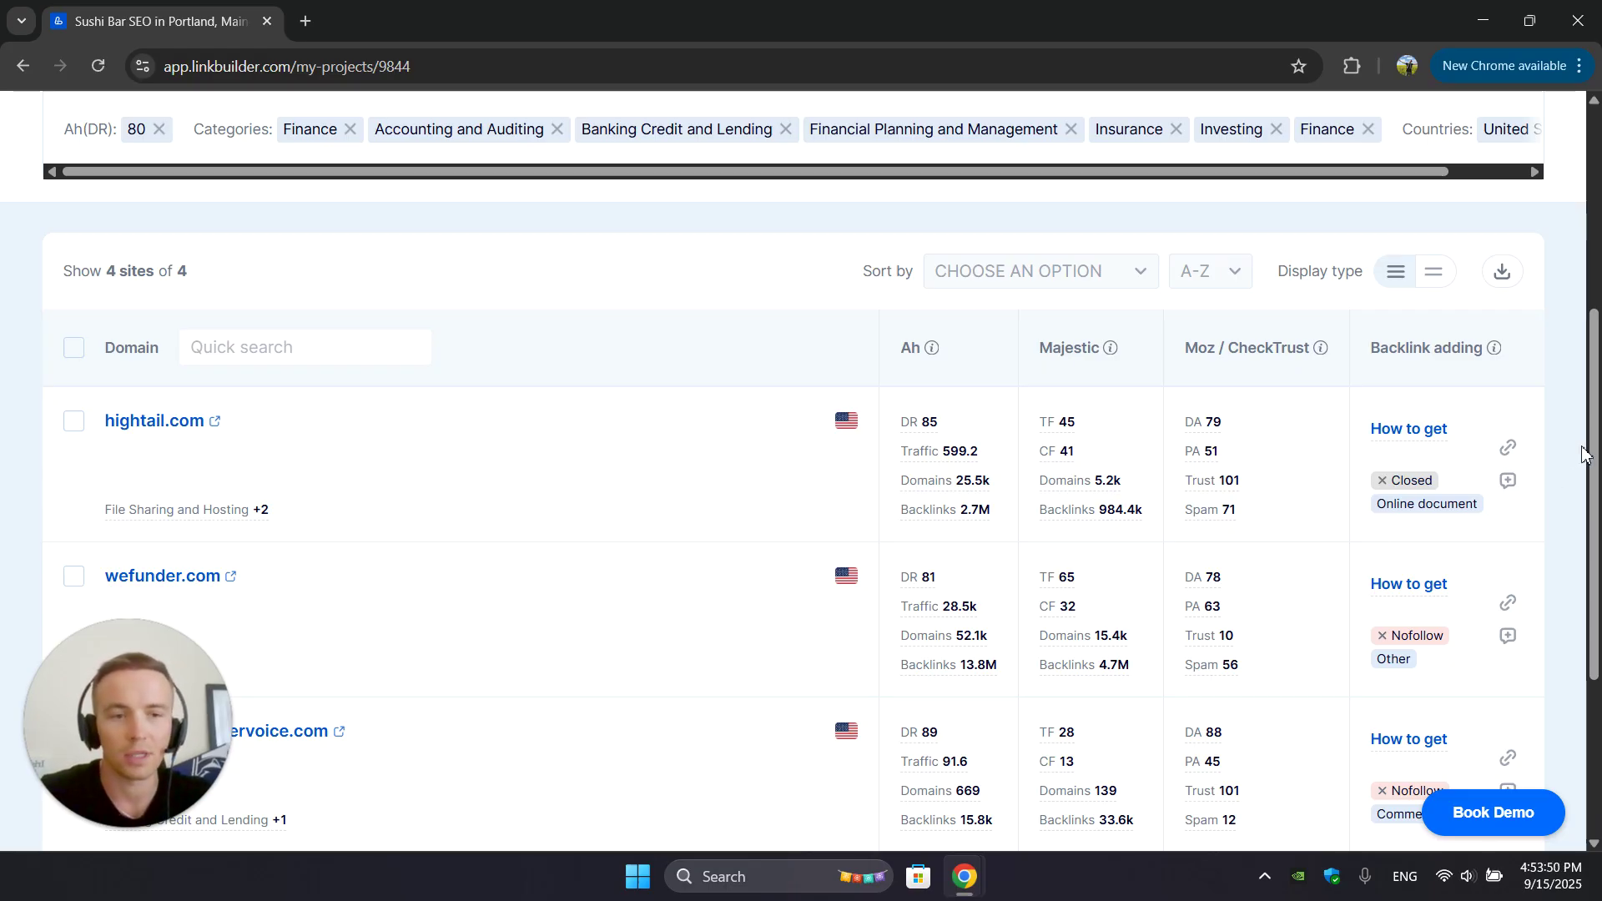
scroll(1556, 449, "down", 3)
scroll(1556, 449, "down", 2)
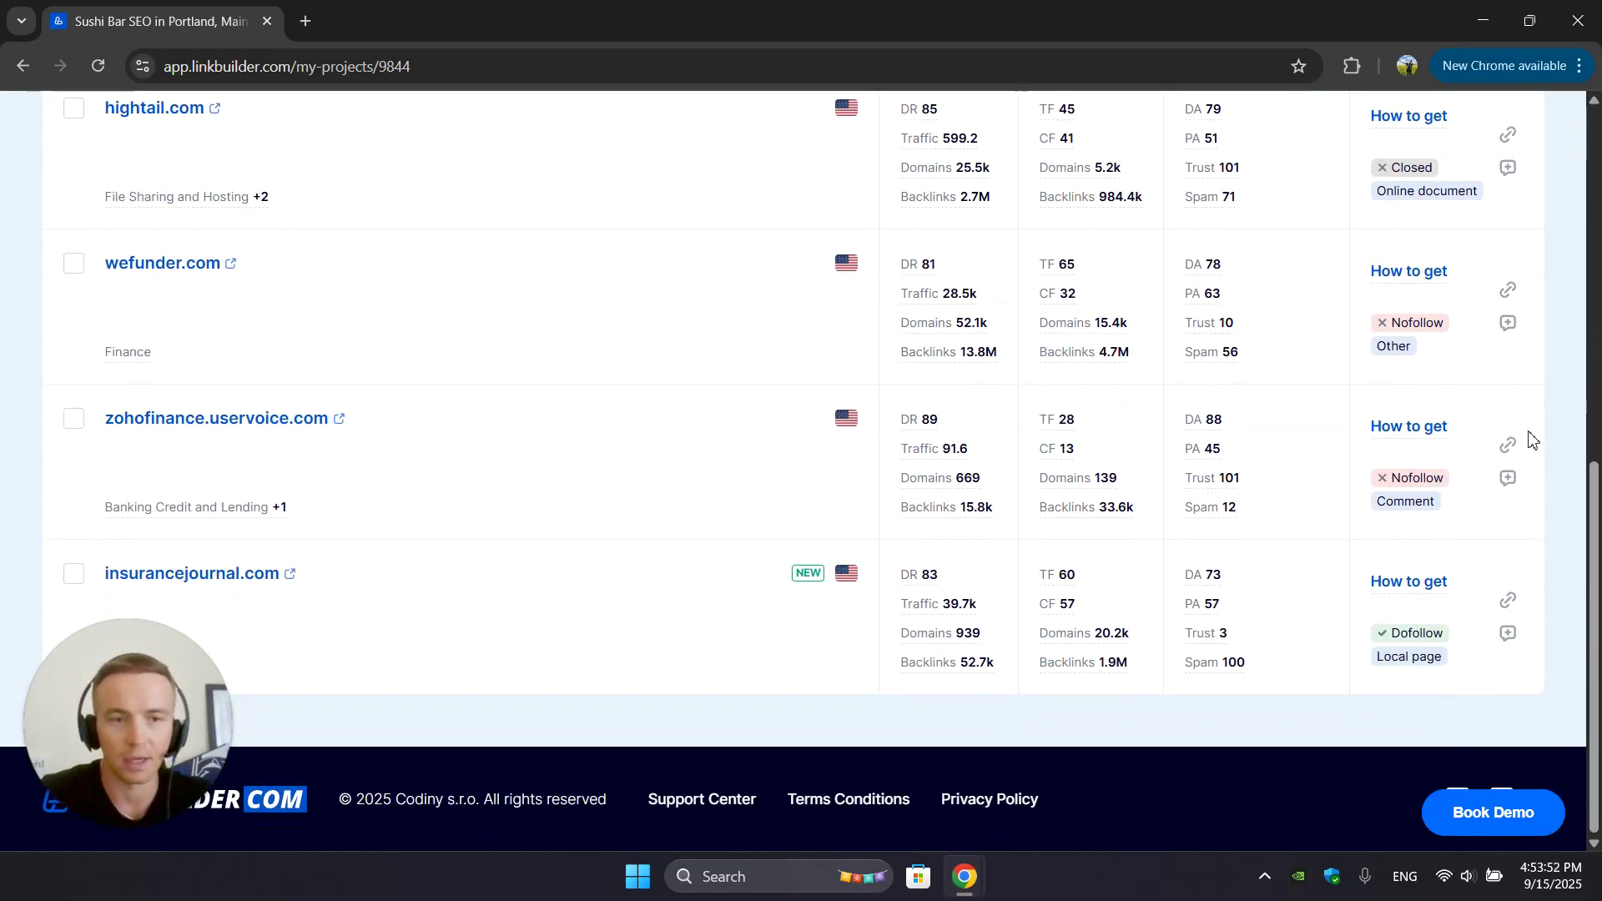
scroll(1481, 424, "up", 1)
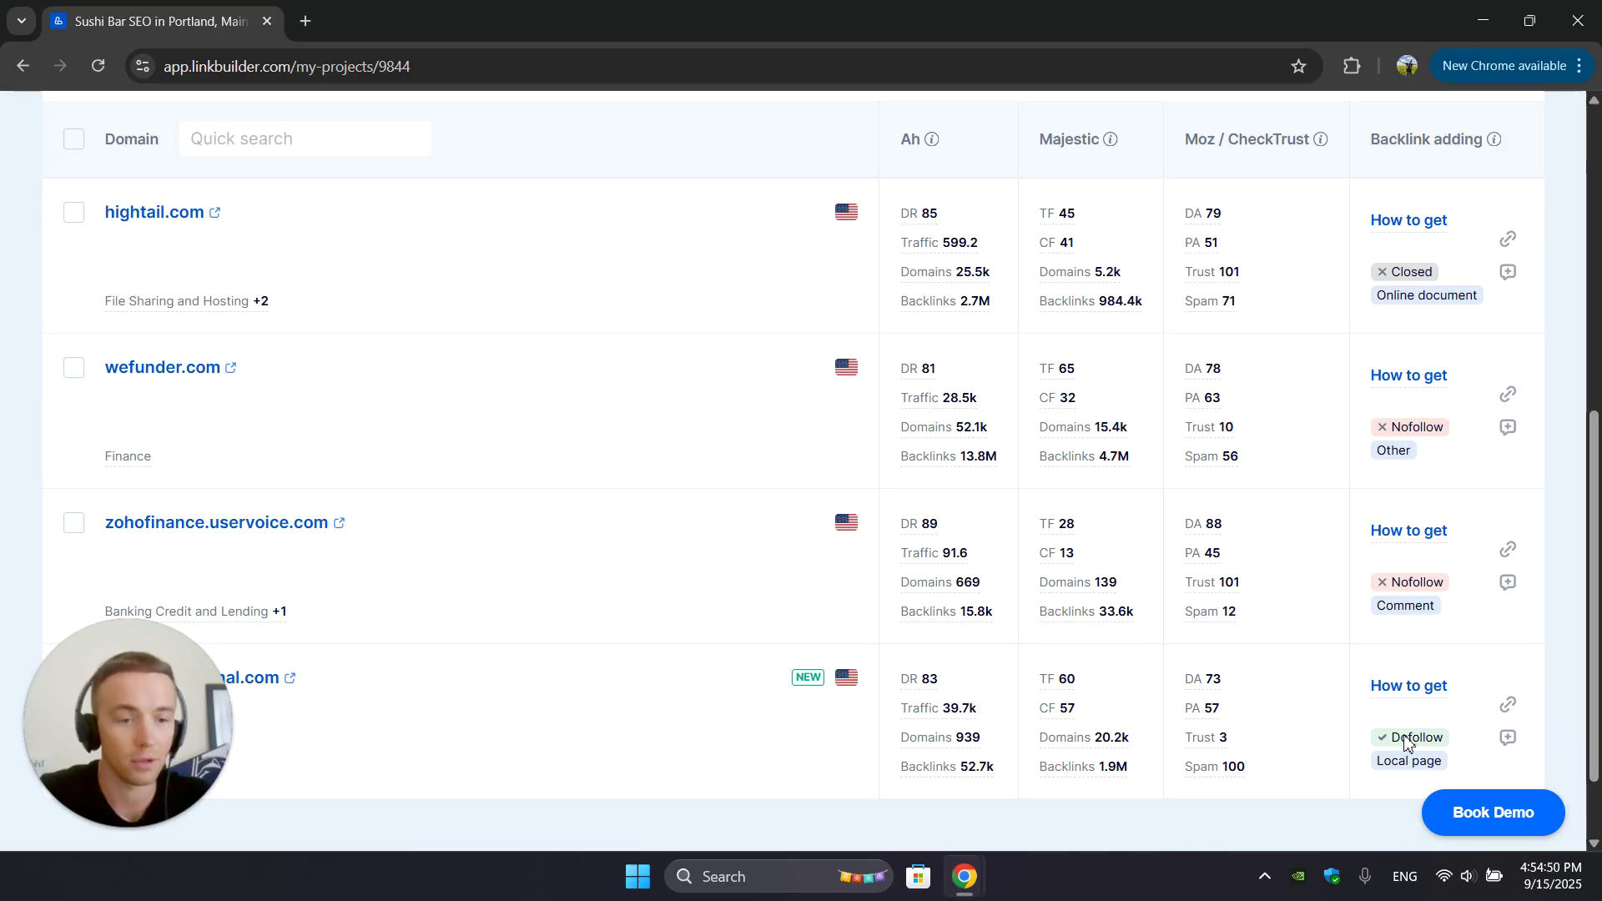
Create and save a second filter that only includes sites with Dofollow indexation.
scroll(801, 666, "up", 7)
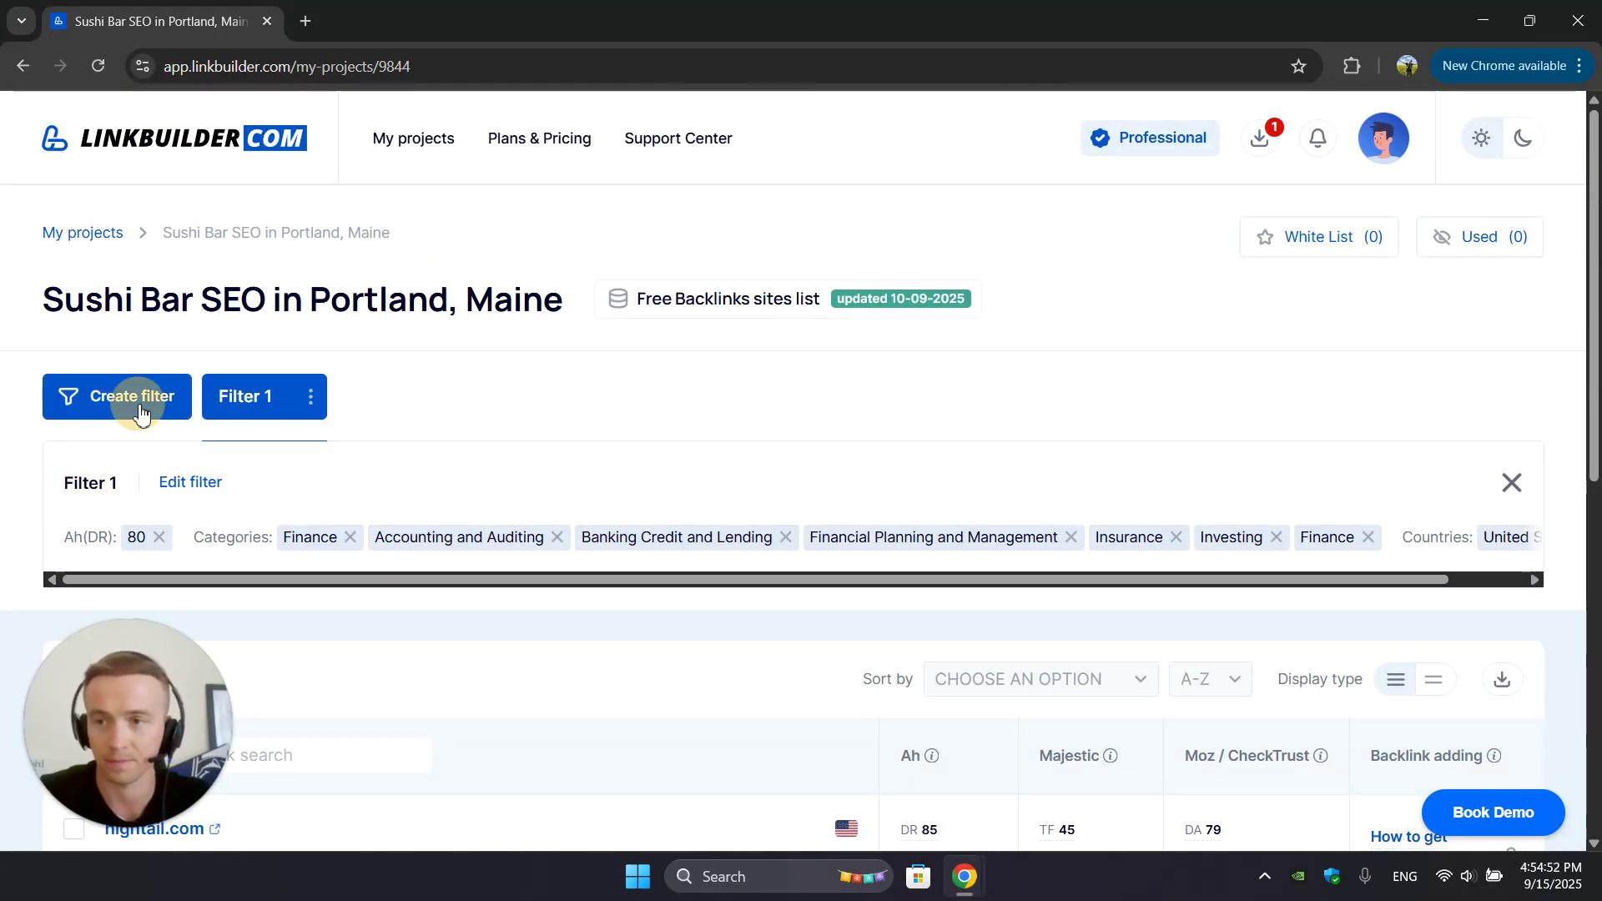
left_click(142, 408)
scroll(876, 517, "down", 6)
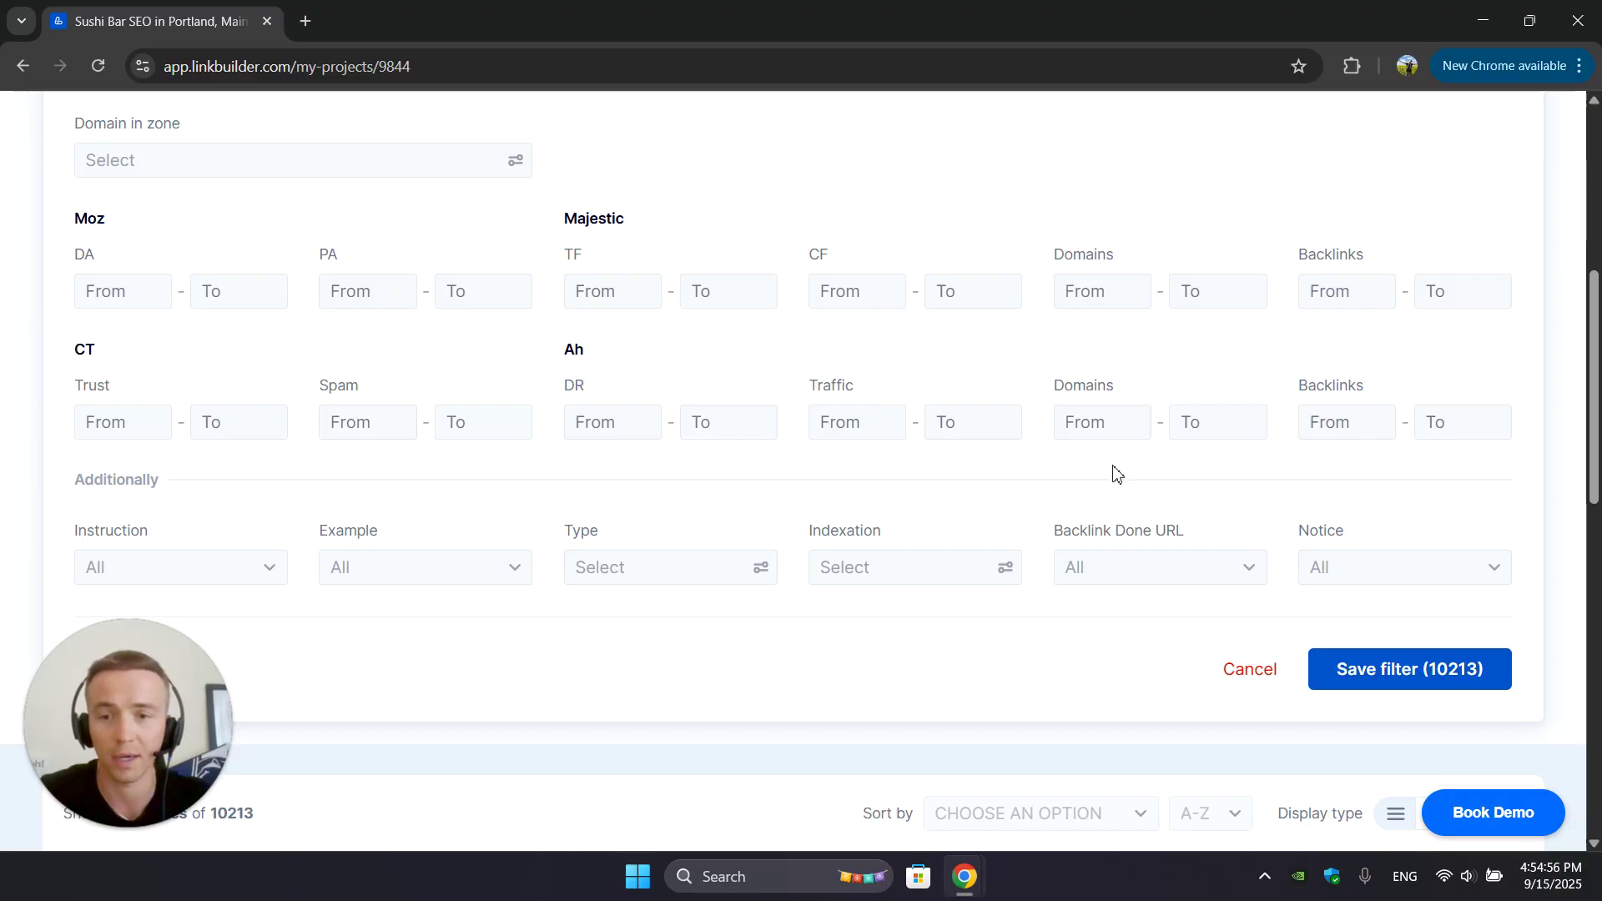
left_click(950, 572)
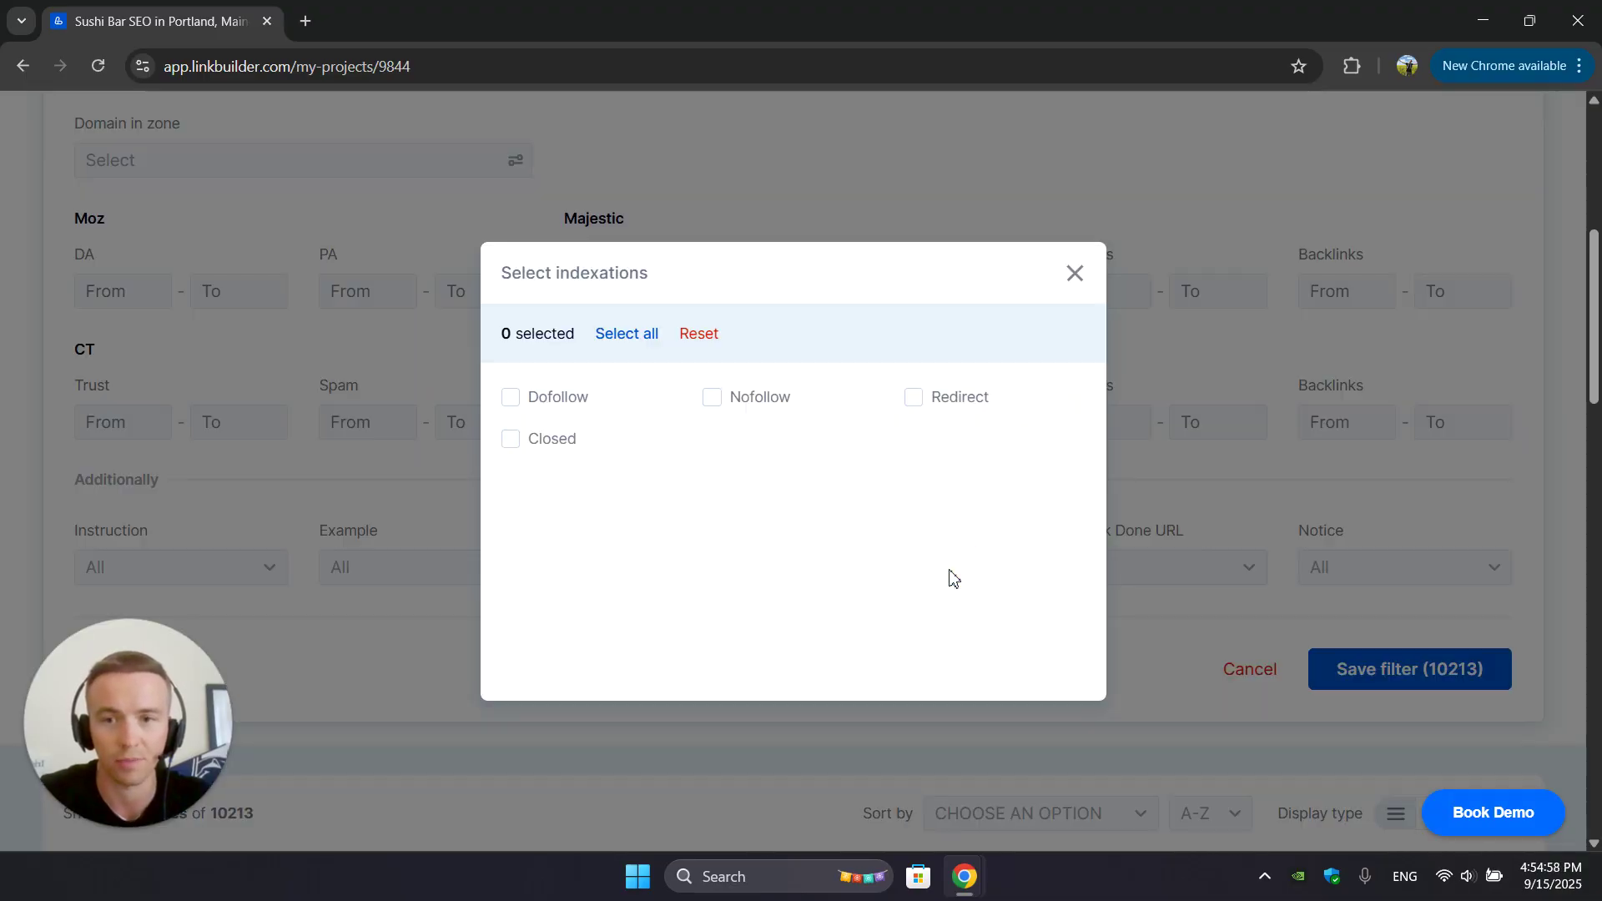
left_click(515, 403)
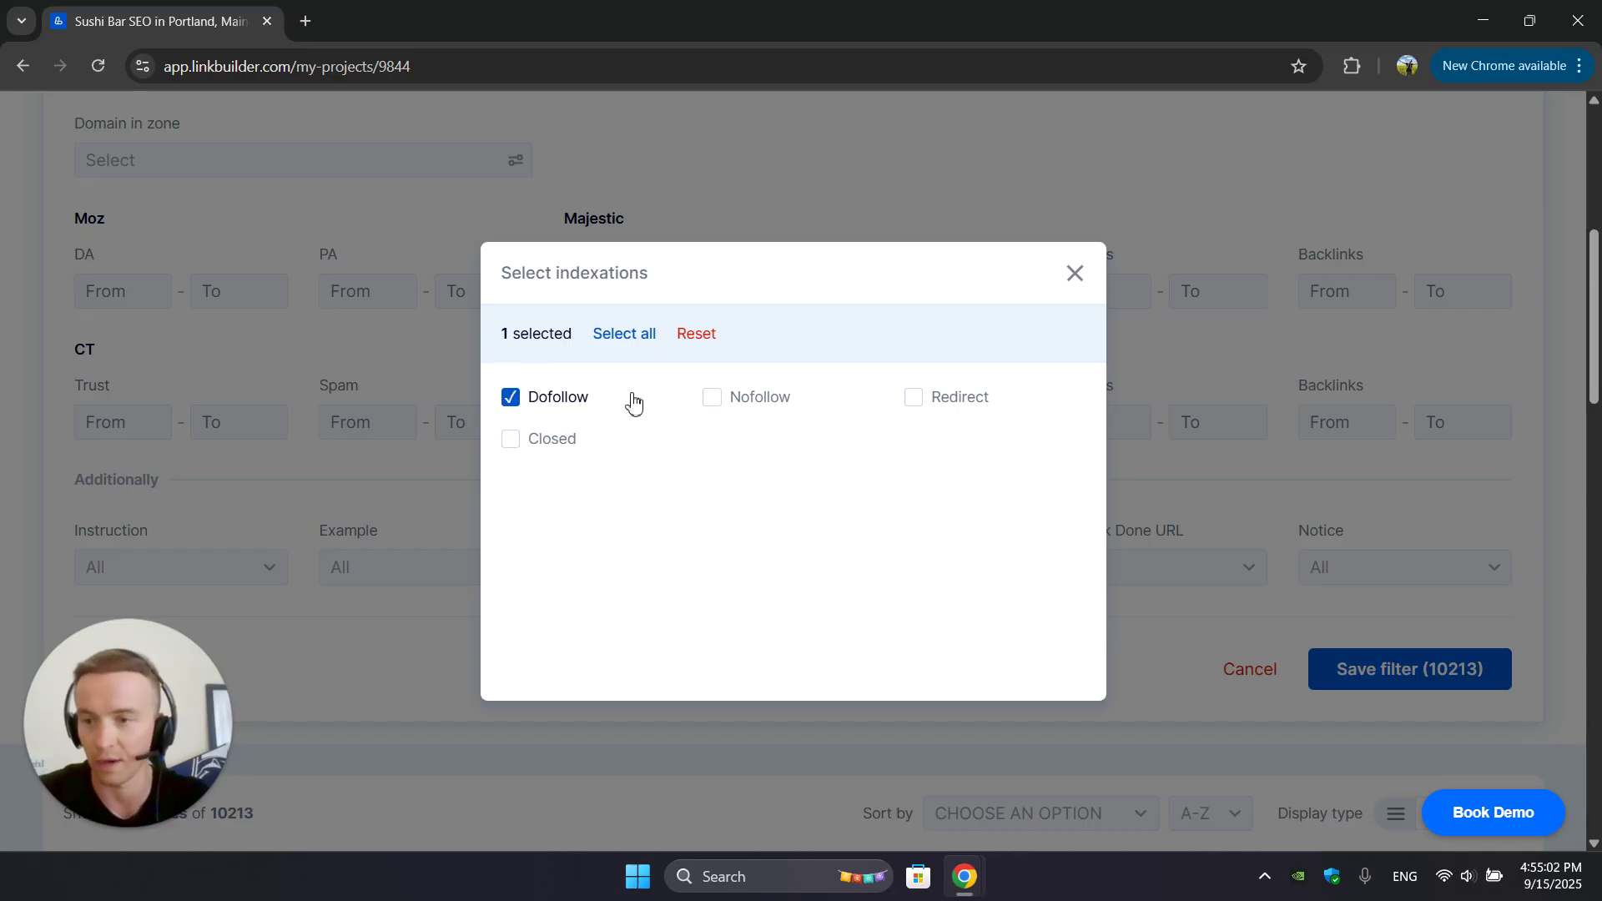
left_click(1074, 275)
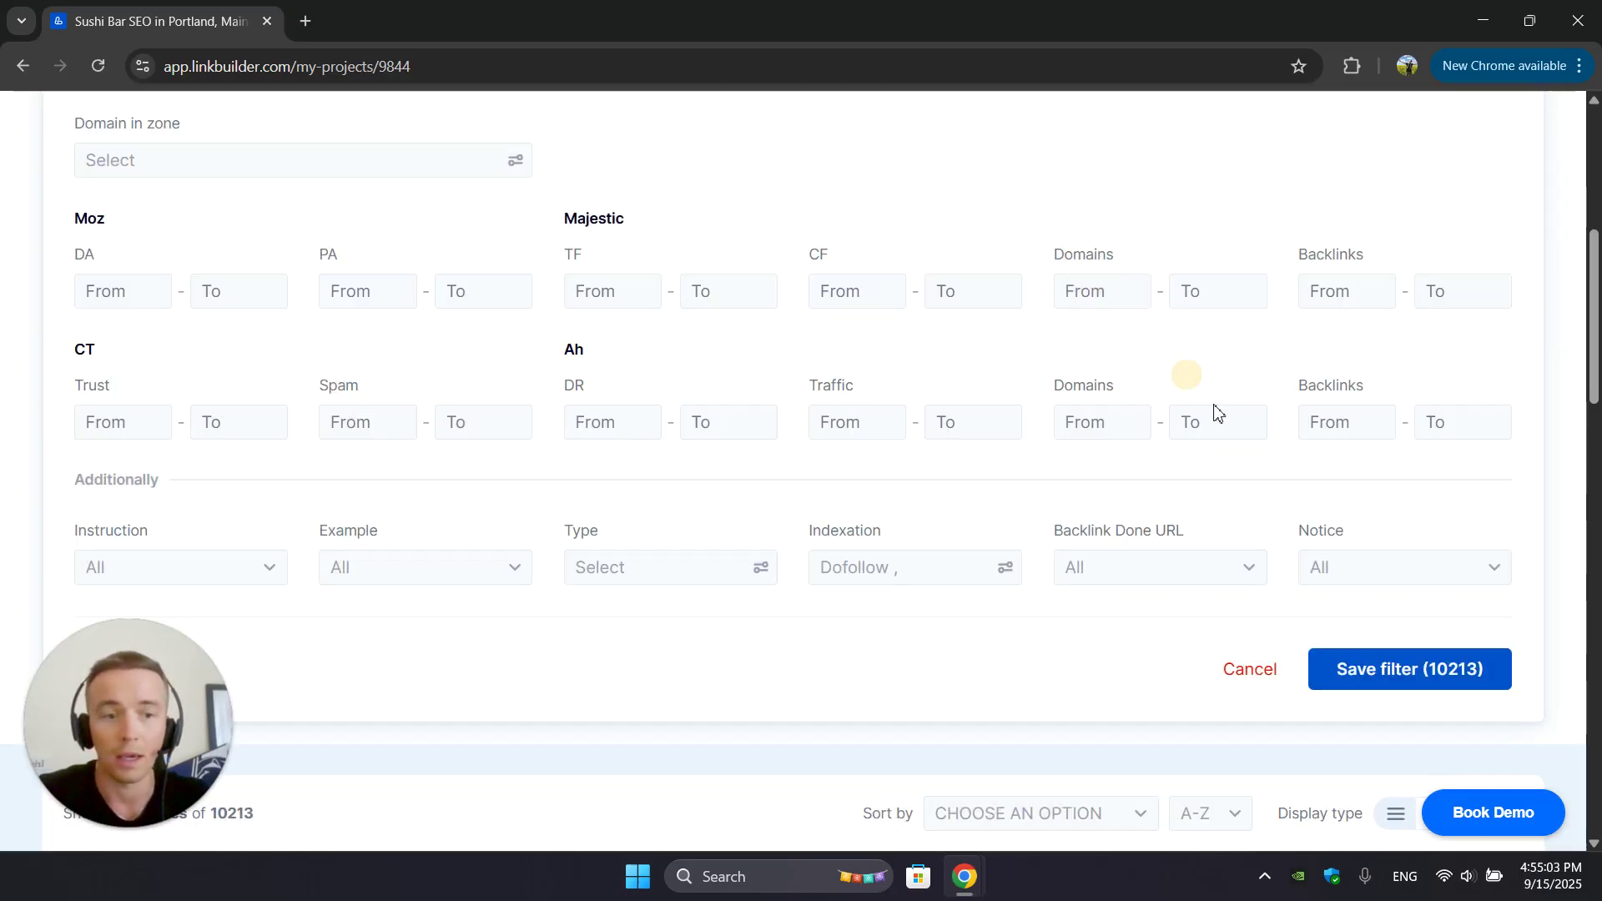
left_click(1403, 691)
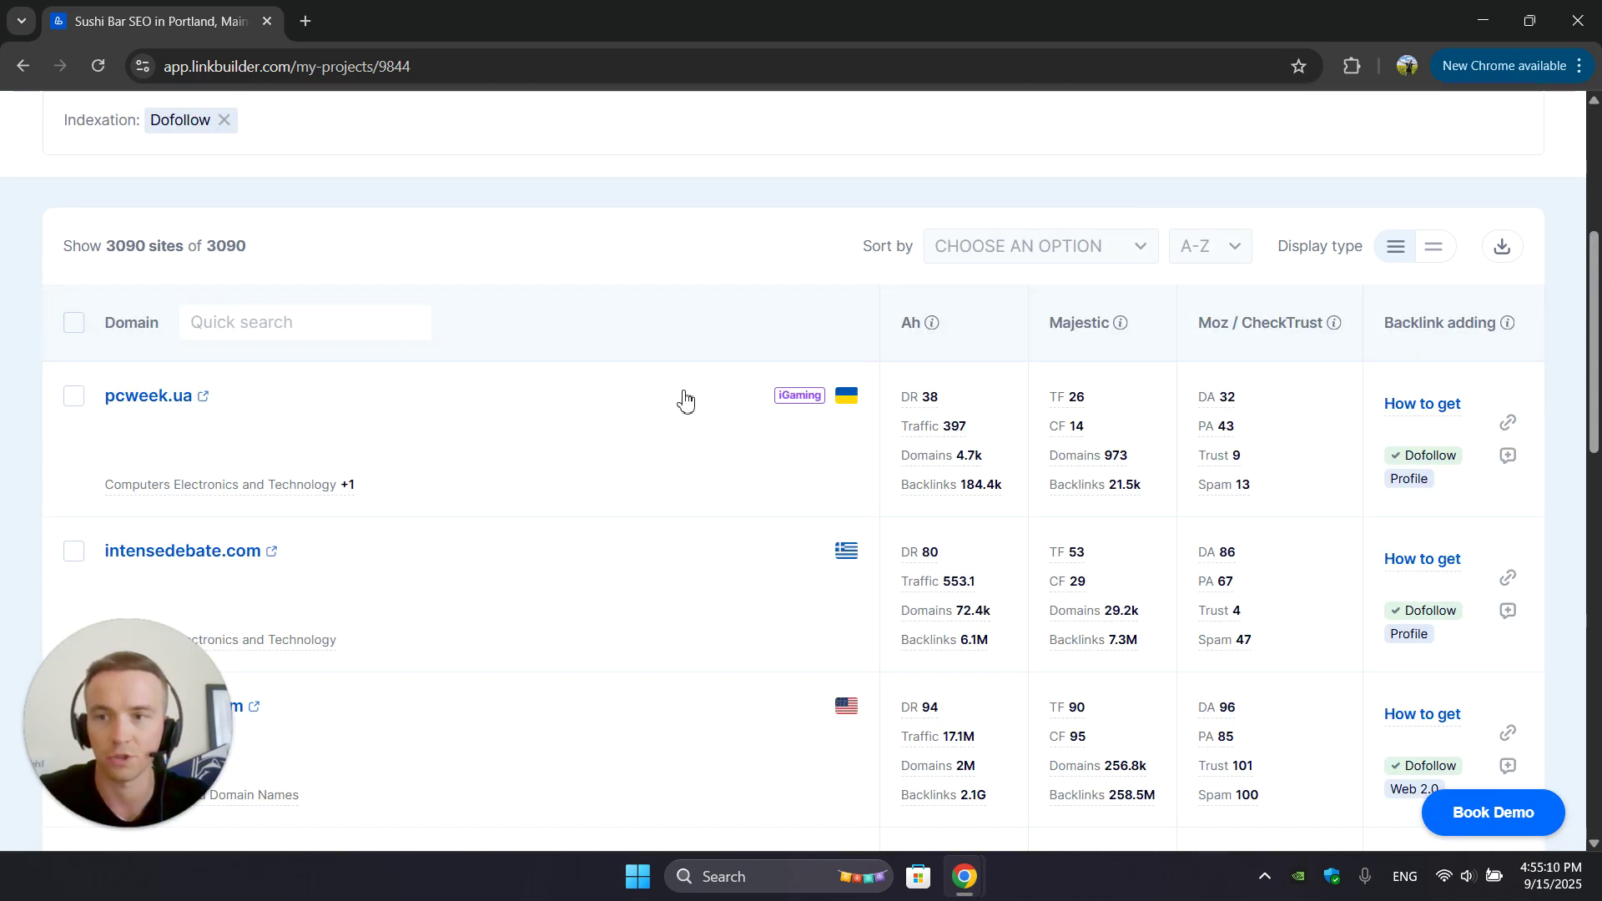
Delete Filter 2 from the free backlinks project.
scroll(680, 399, "up", 3)
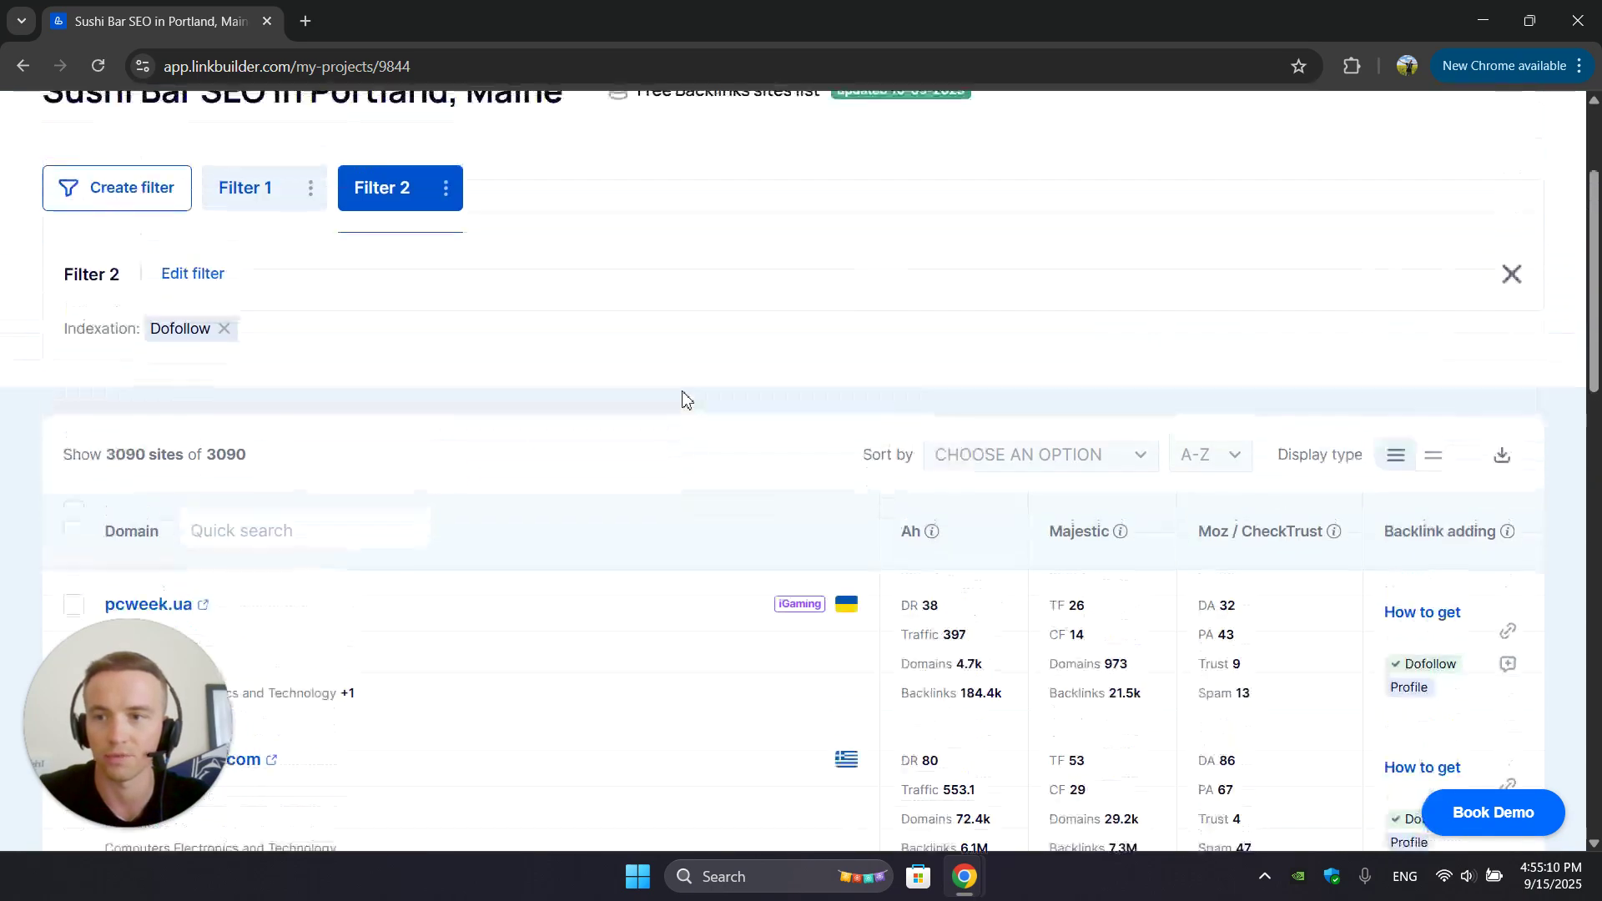
left_click(446, 189)
left_click(457, 279)
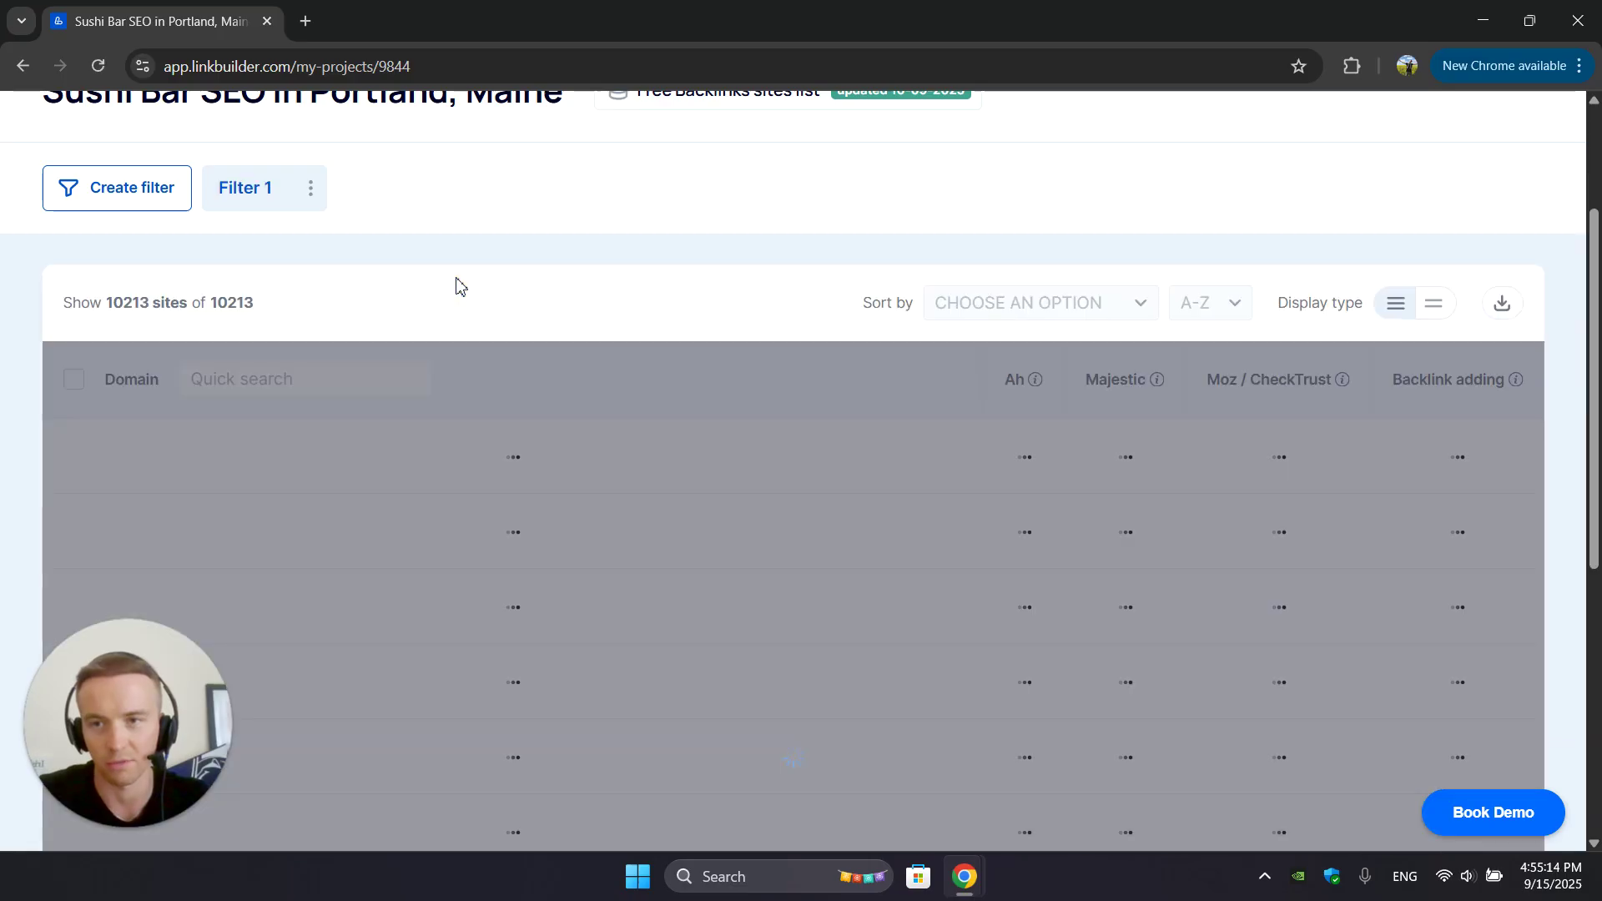
Edit Filter 1 to include only sites with Dofollow indexation.
left_click(250, 186)
left_click(207, 275)
scroll(823, 422, "down", 5)
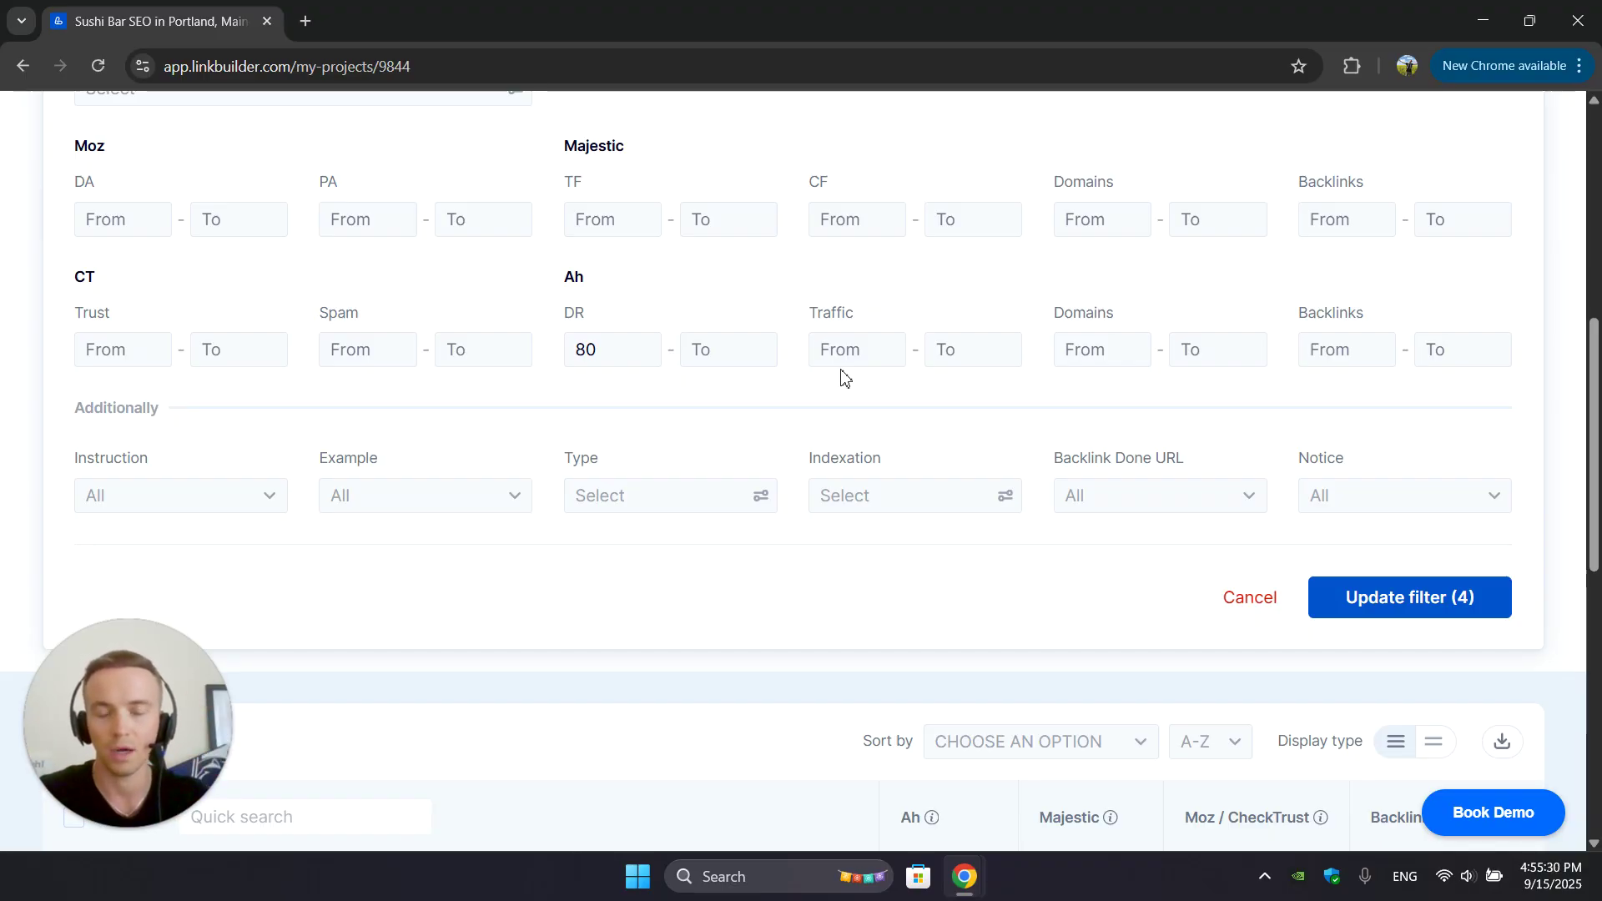
left_click(863, 493)
left_click(540, 398)
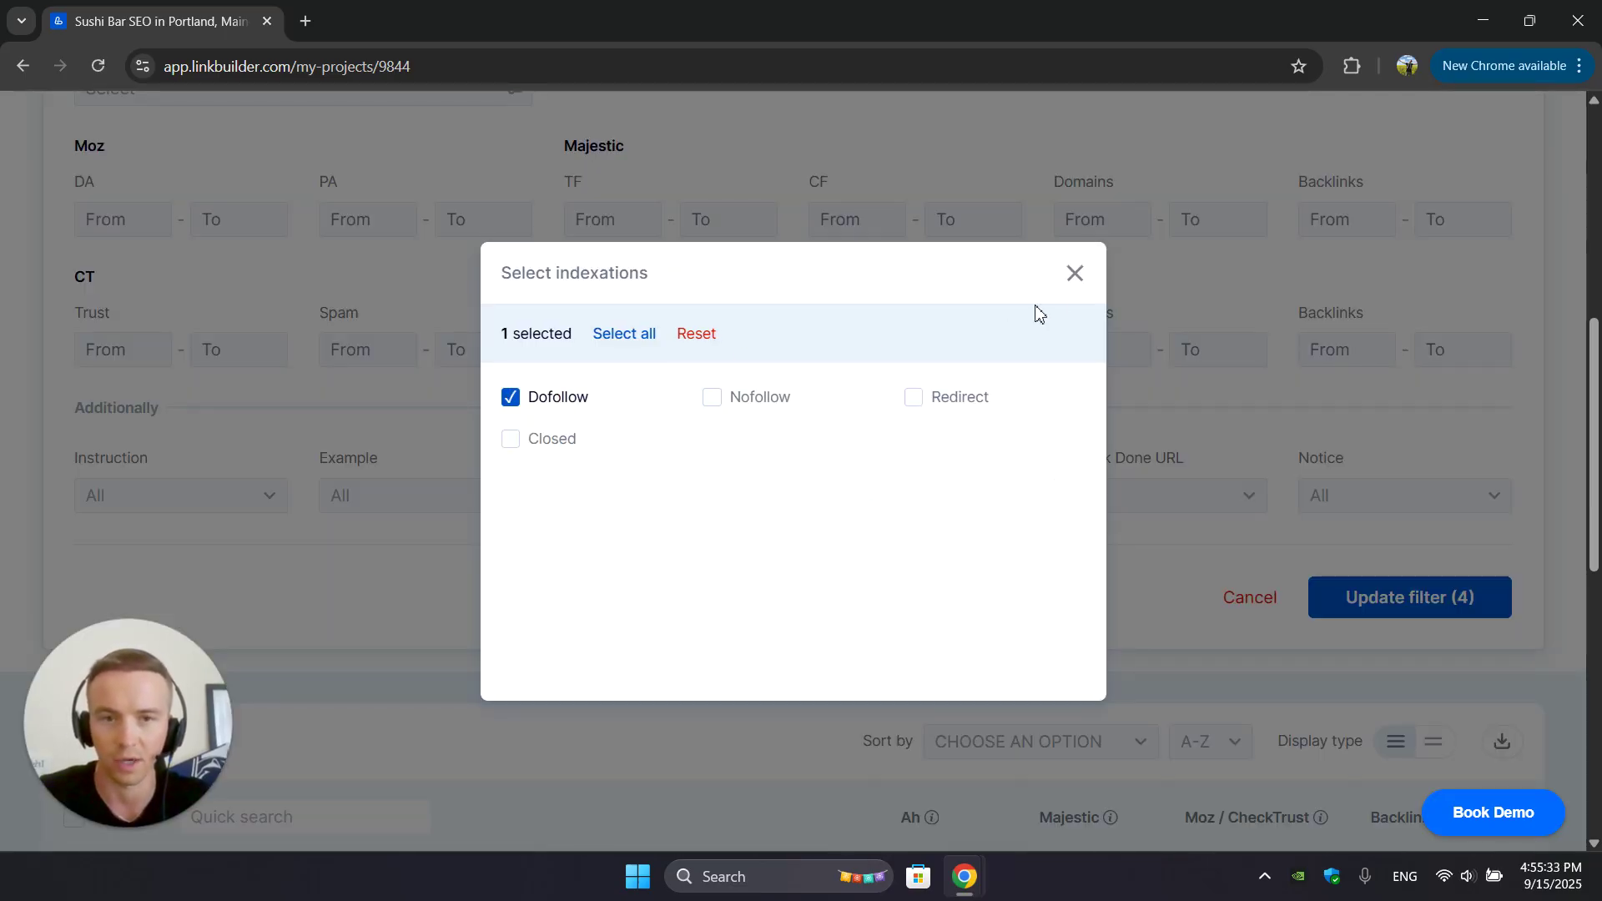
left_click(1075, 274)
Check Filter 1's DR, category and country criteria and update the filter with the Dofollow restriction.
scroll(1152, 501, "up", 1)
left_click(618, 463)
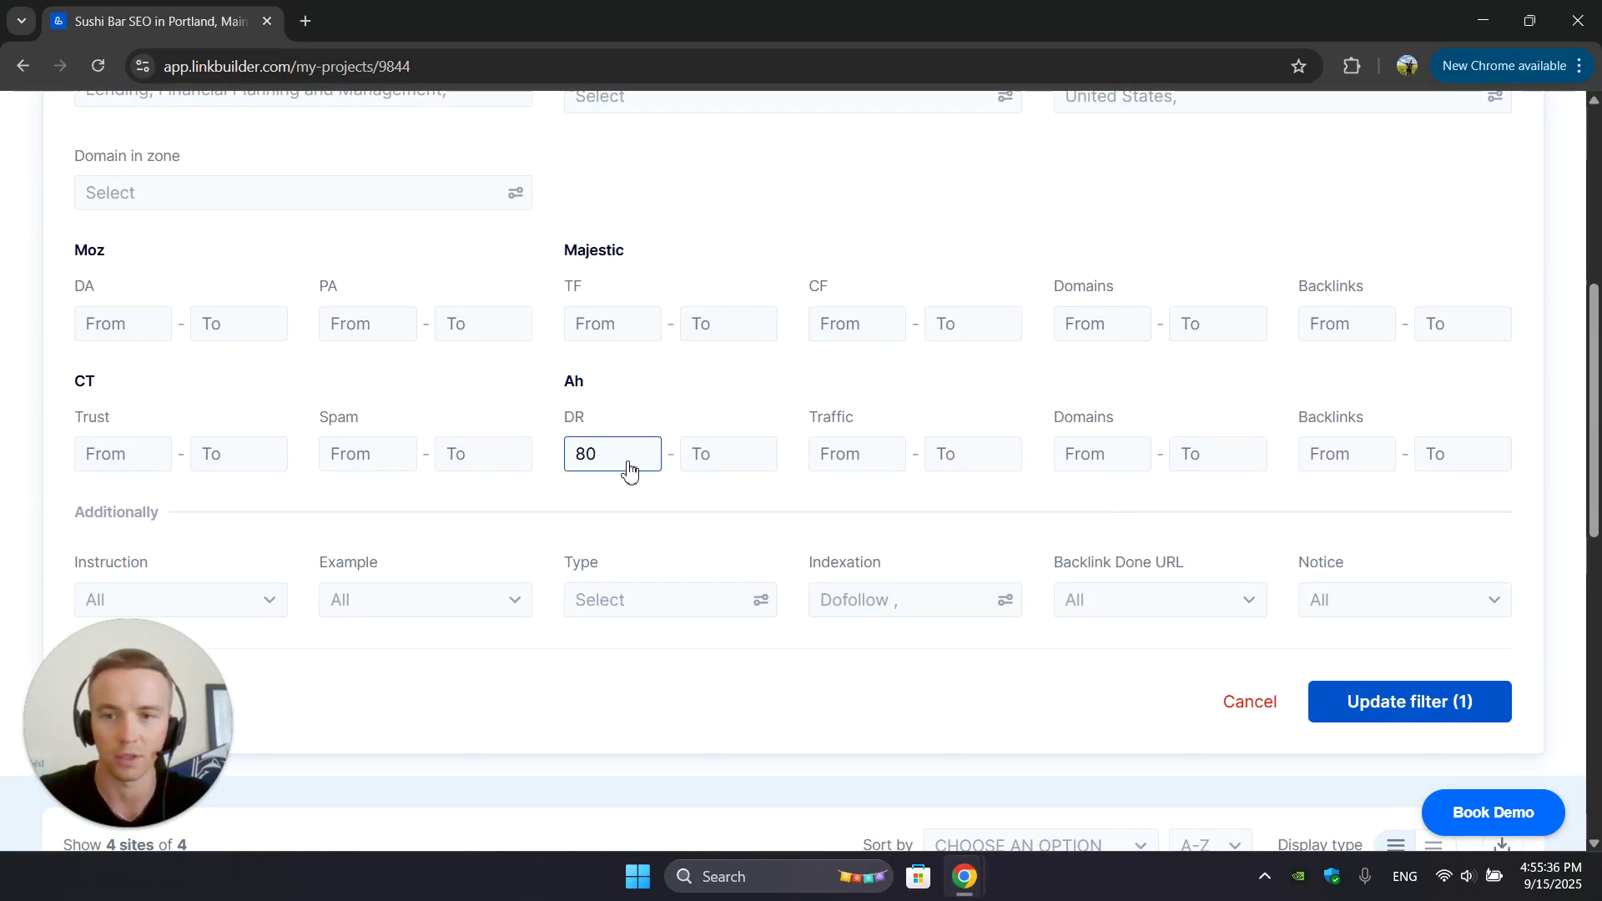
scroll(633, 463, "up", 1)
left_click(632, 462)
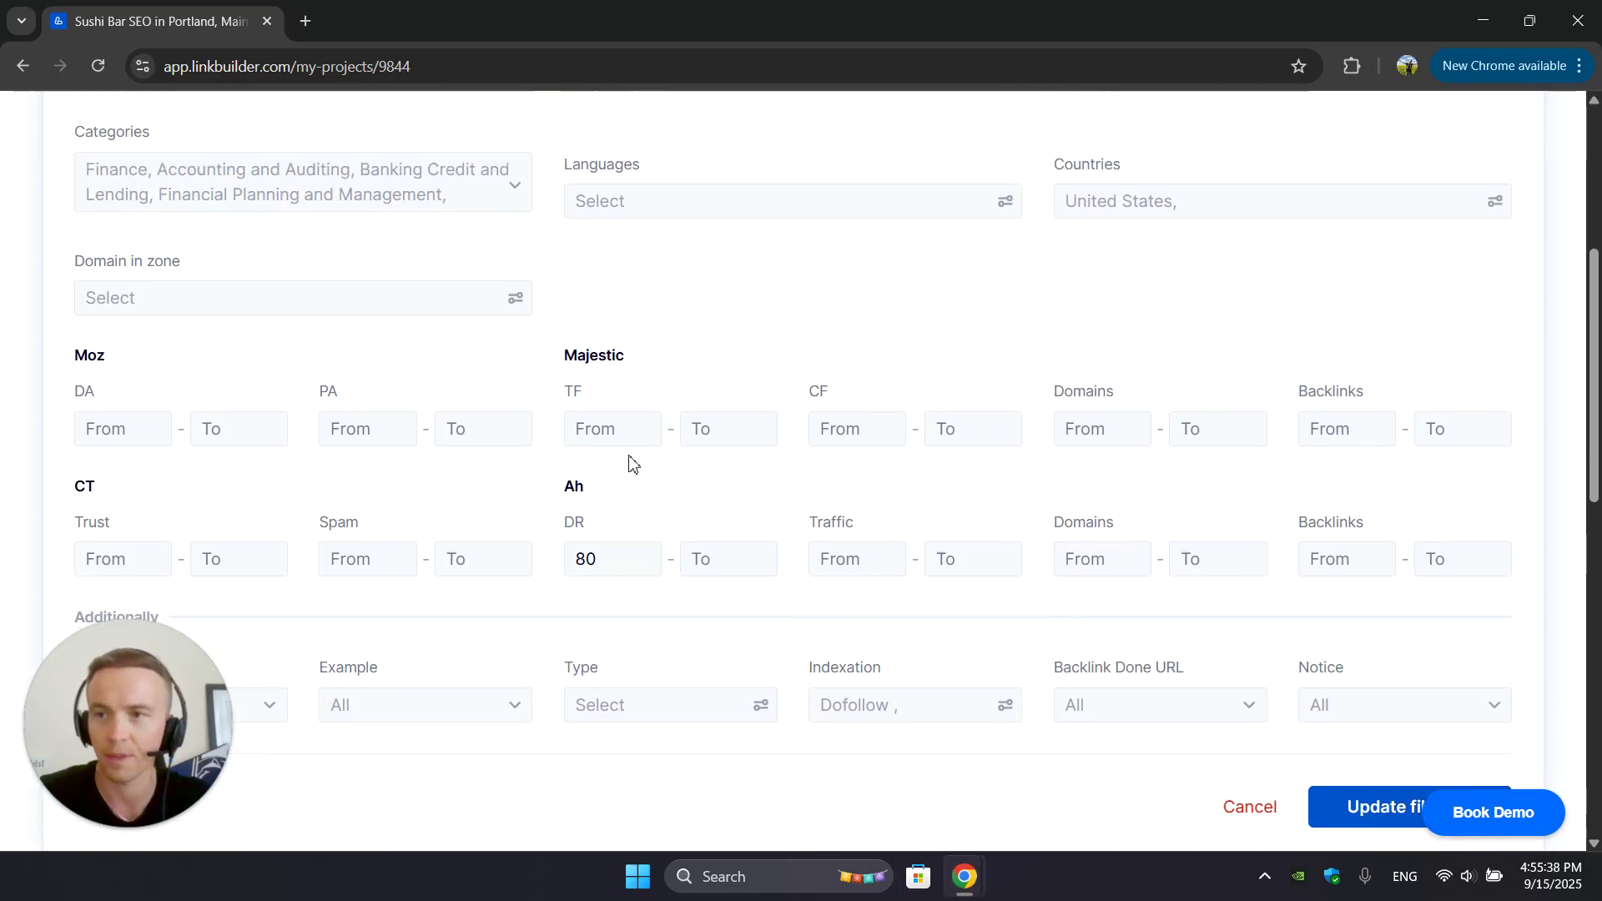
scroll(585, 451, "up", 1)
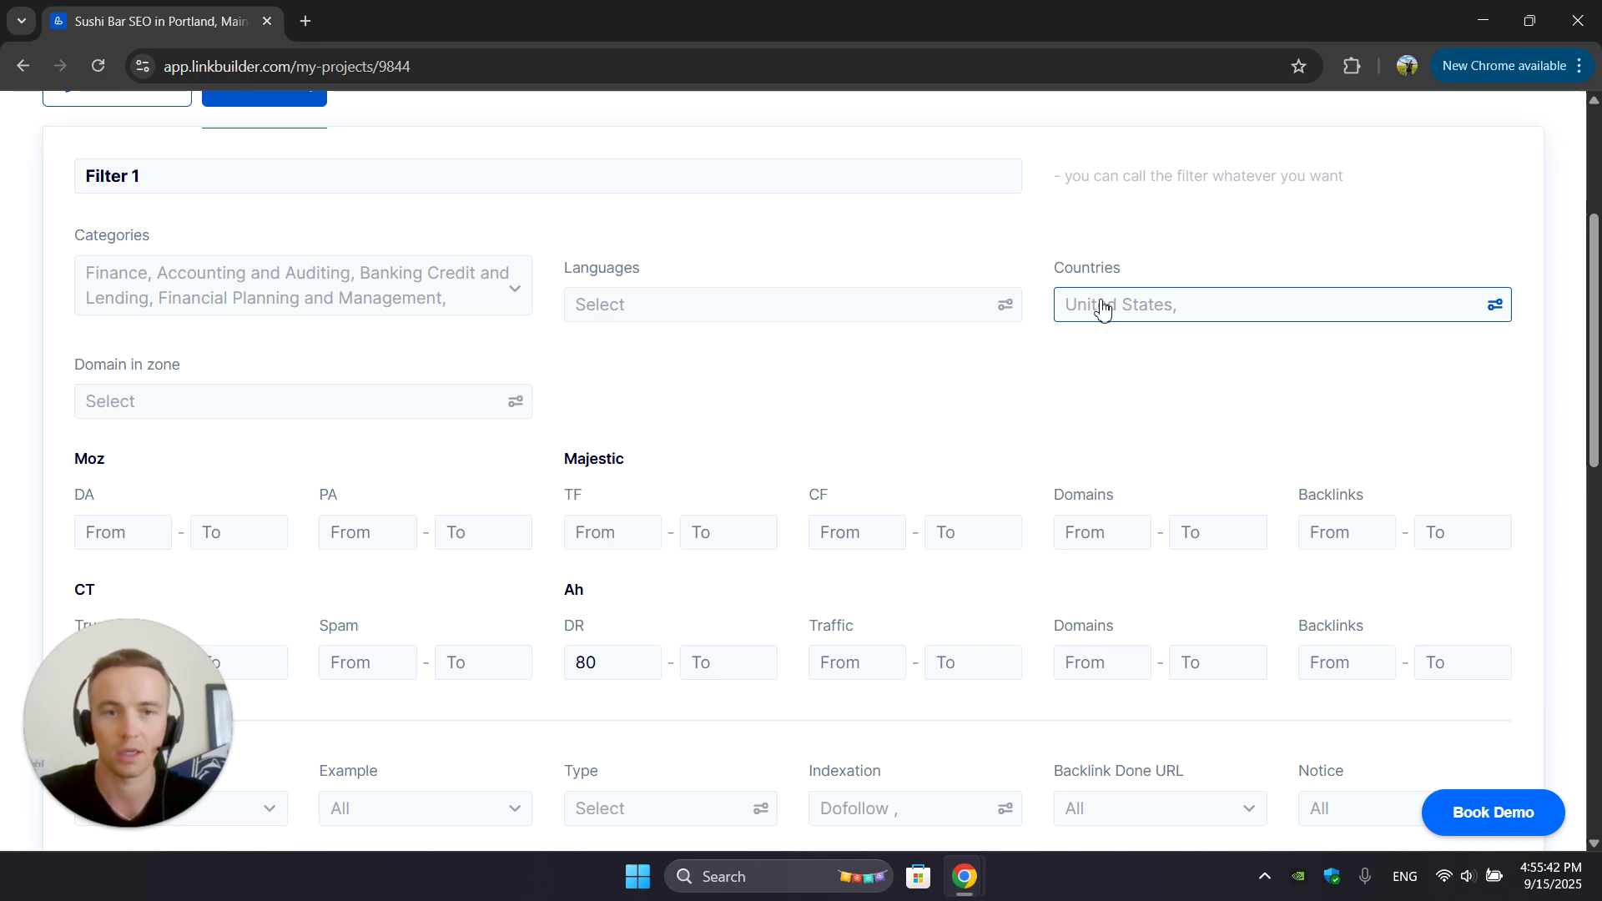
scroll(1140, 311, "down", 3)
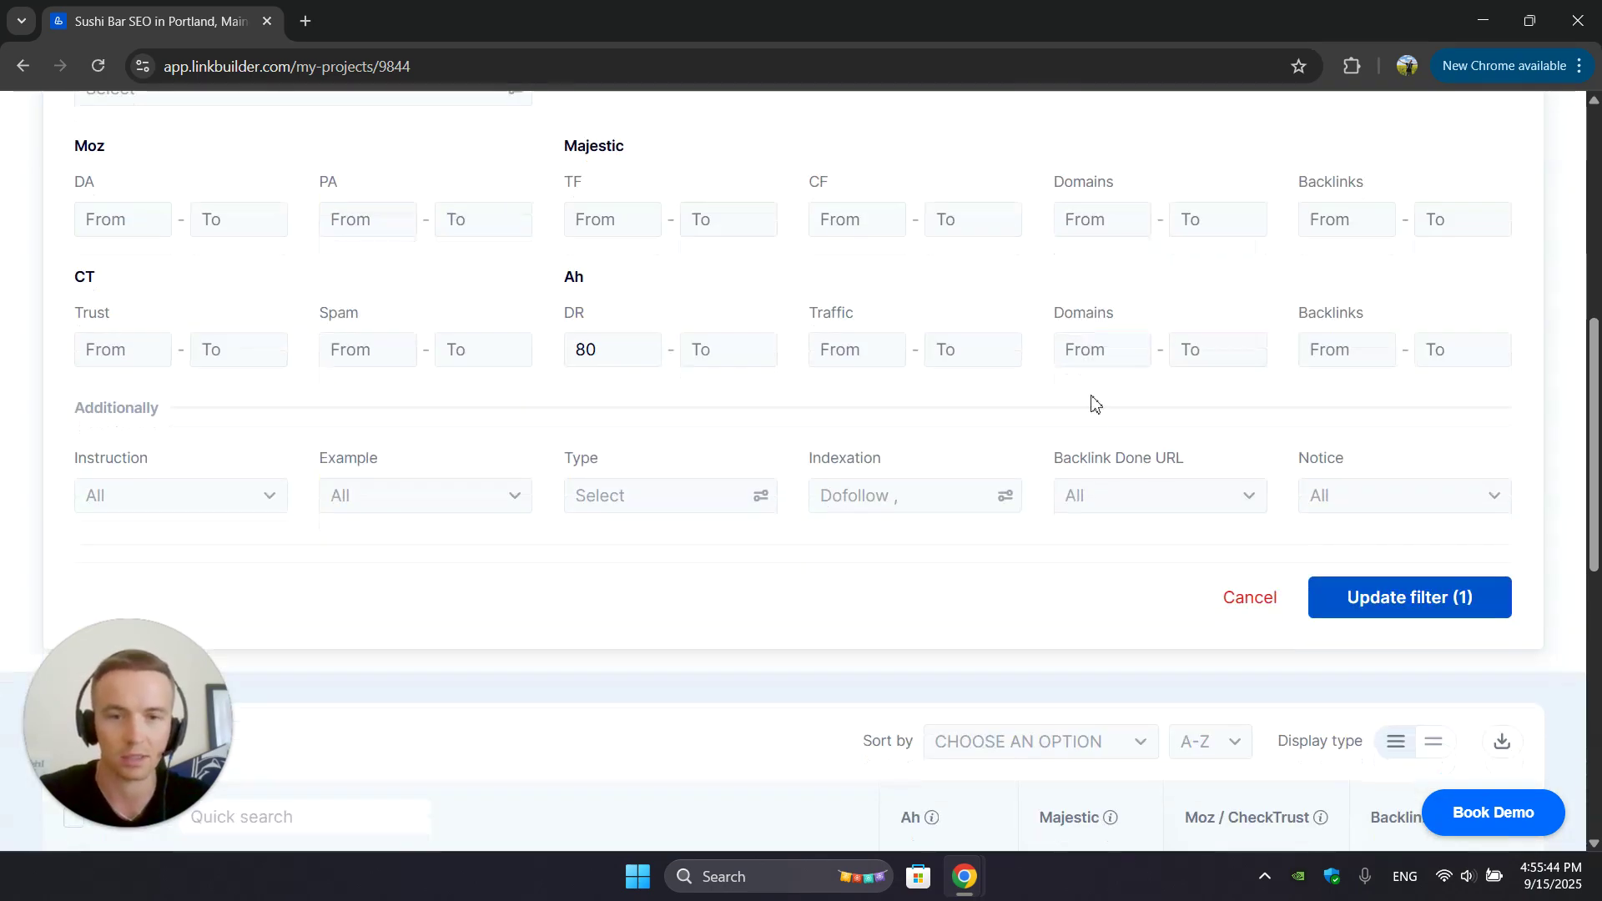
left_click(1346, 598)
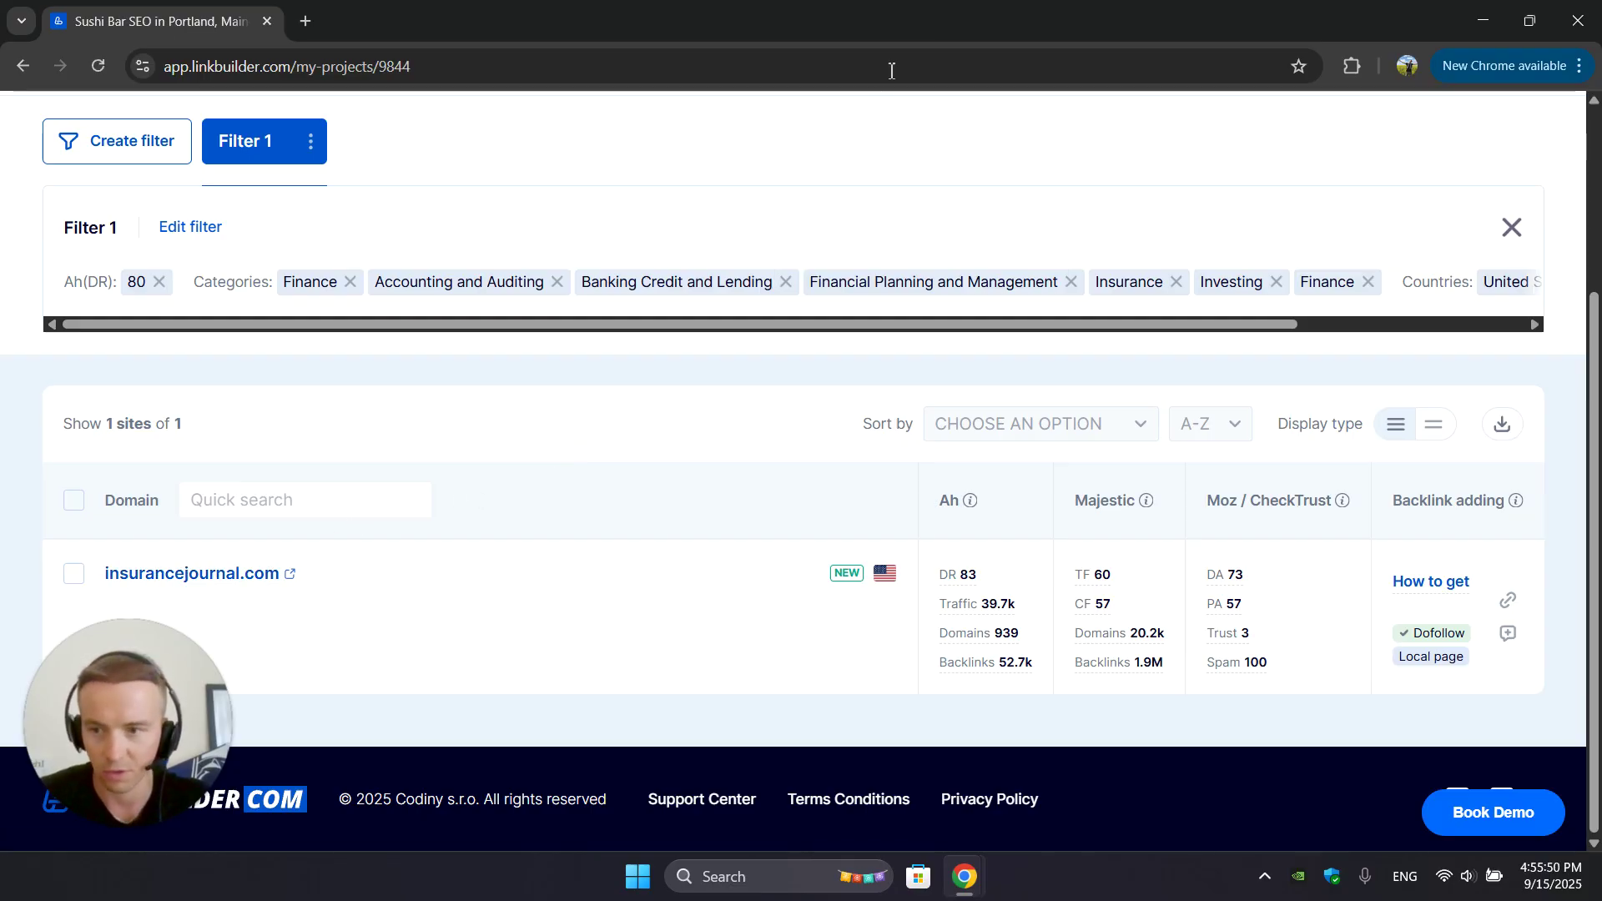
Open the explanation of how to get a backlink from insurancejournal.com.
left_click(1430, 582)
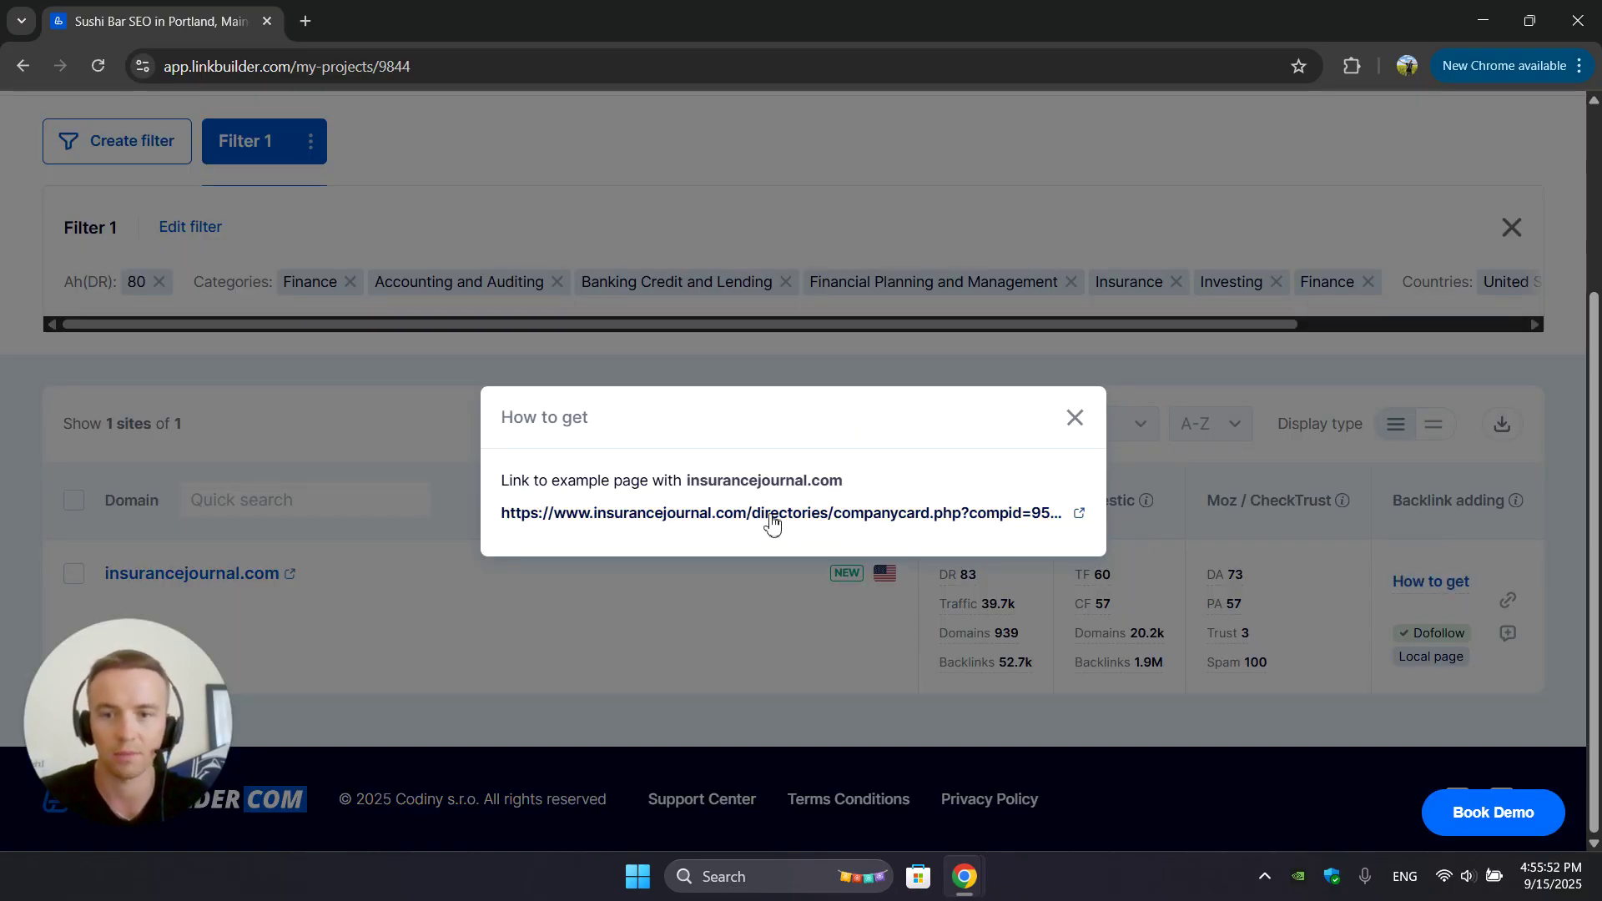